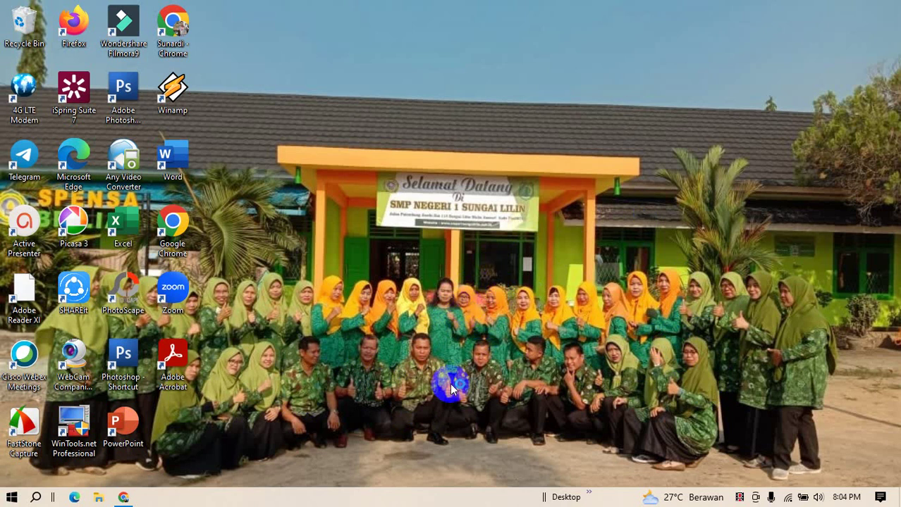
# Step: Search Google for "PMM" in Chrome and open the Platform Merdeka Mengajar site from the results
pyautogui.click(101, 500)
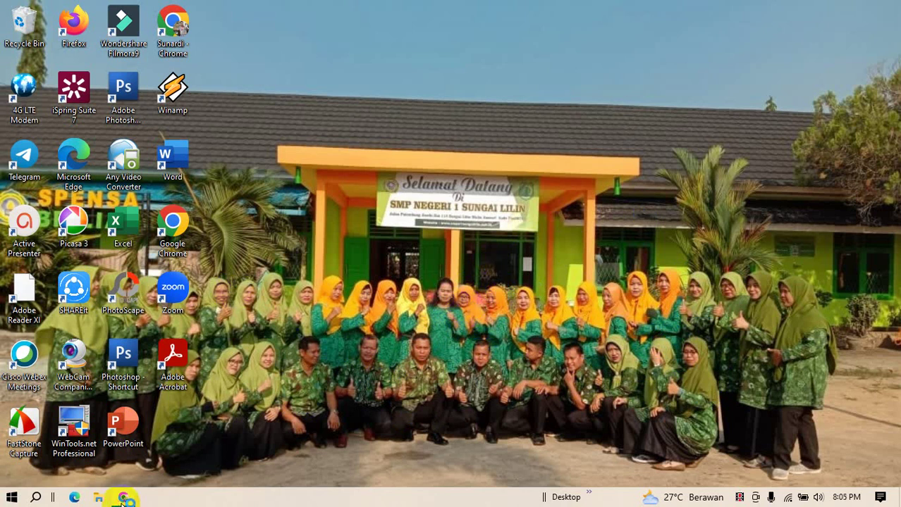
pyautogui.click(123, 498)
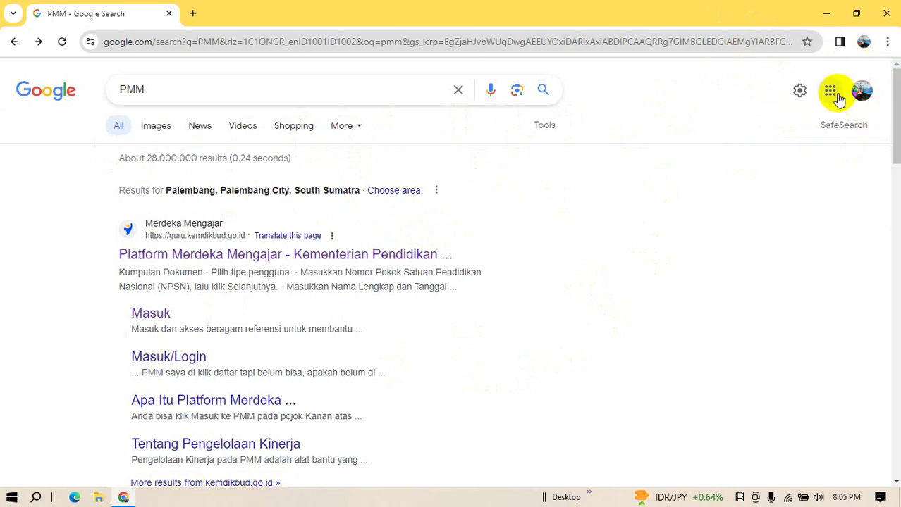
pyautogui.click(161, 86)
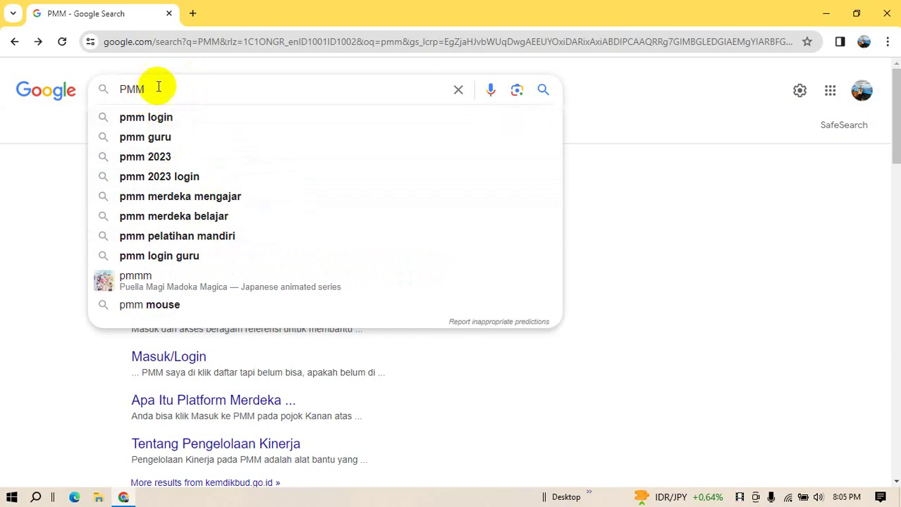
pyautogui.press('Return')
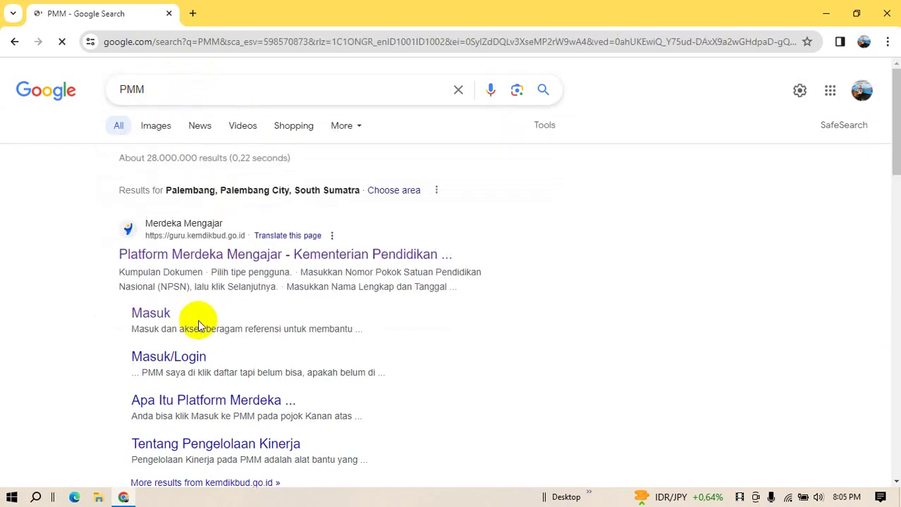
pyautogui.click(188, 258)
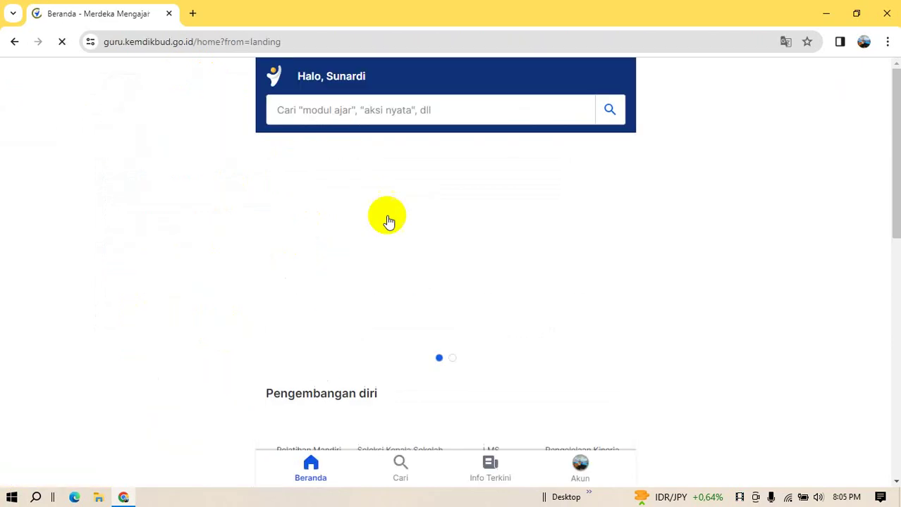
# Step: Open the Pengelolaan Kinerja service from the Pengembangan diri section of the home page
pyautogui.moveTo(896, 109)
pyautogui.mouseDown()
pyautogui.moveTo(878, 151)
pyautogui.moveTo(885, 112)
pyautogui.mouseUp()
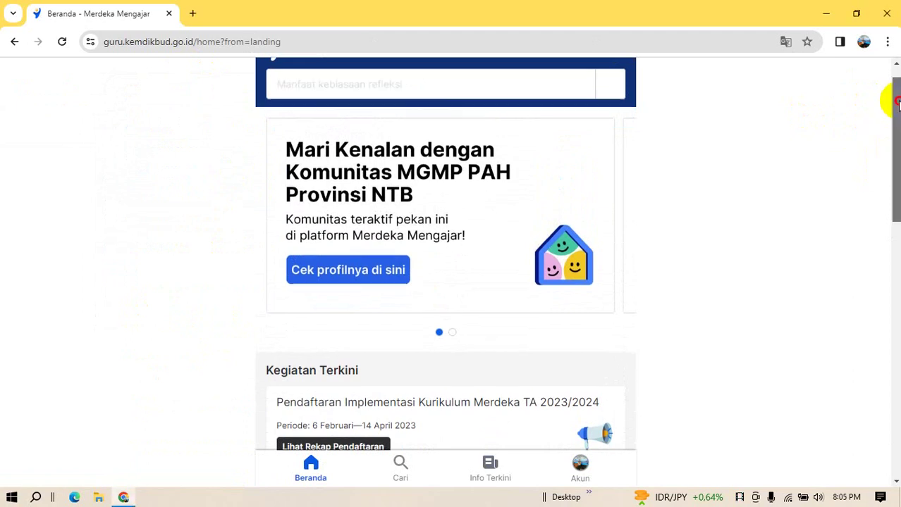
pyautogui.moveTo(888, 97); pyautogui.dragTo(867, 215)
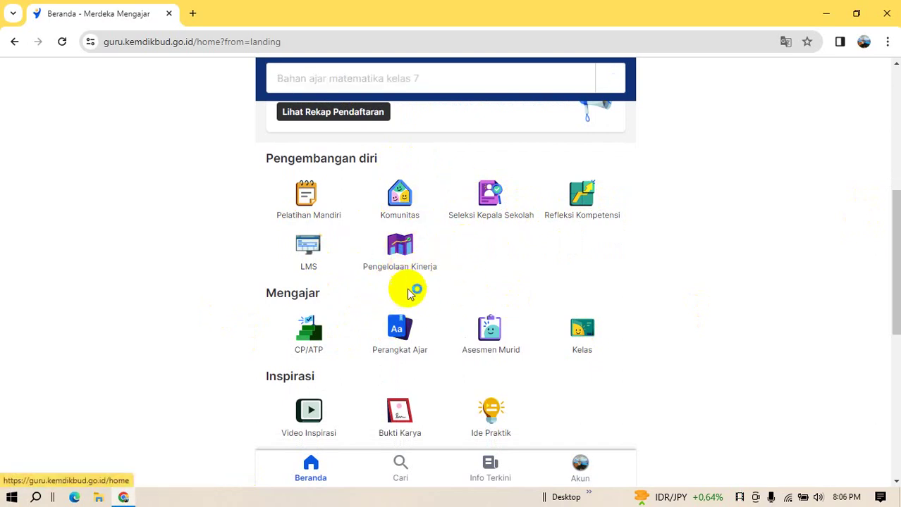
pyautogui.click(400, 248)
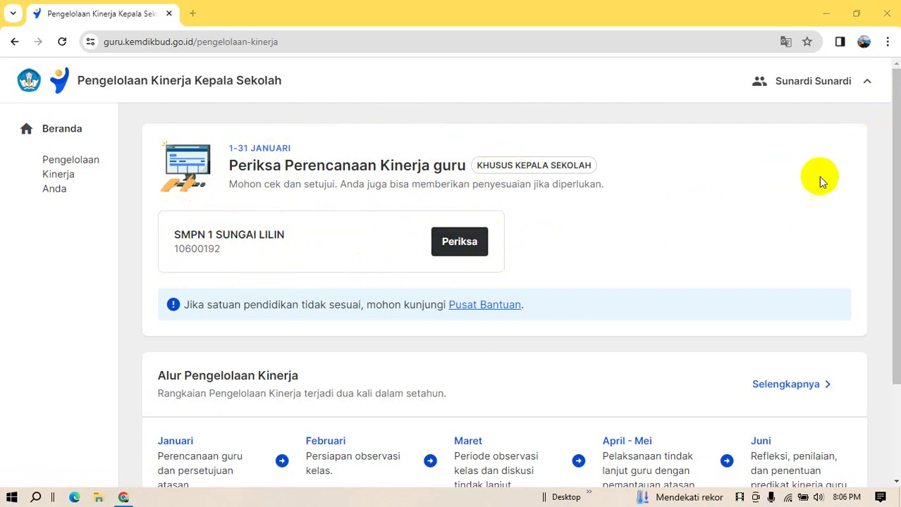
# Step: Examine the school head's Pengelolaan Kinerja page, including the teacher planning check, the Alur Pengelolaan Kinerja timeline and the Referensi section
pyautogui.scroll(-2, 885, 84)
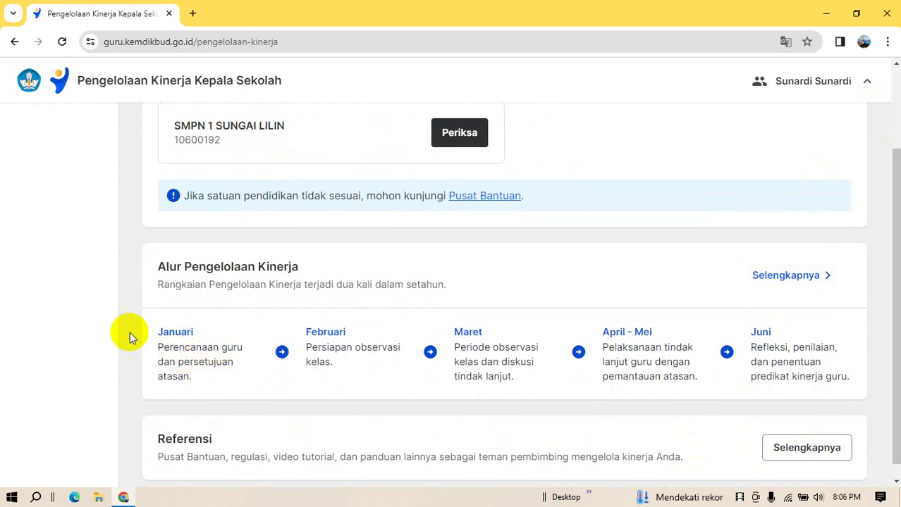
pyautogui.scroll(2, 889, 198)
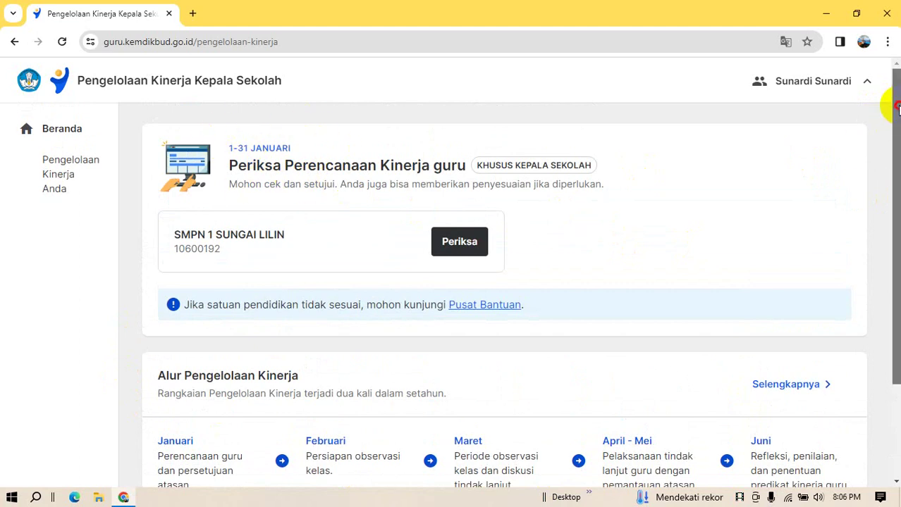
pyautogui.scroll(-2, 889, 111)
pyautogui.scroll(-3, 889, 282)
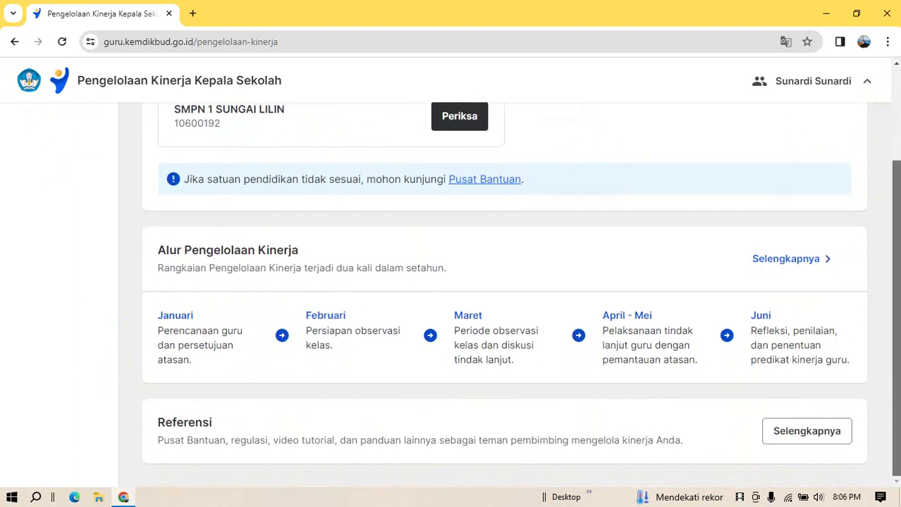
pyautogui.scroll(3, 889, 193)
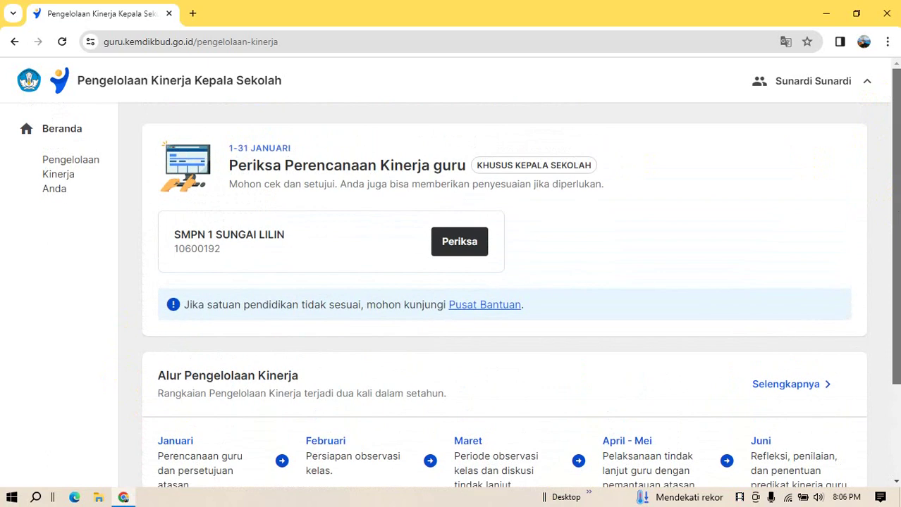
pyautogui.moveTo(897, 108); pyautogui.dragTo(882, 140)
pyautogui.moveTo(884, 90); pyautogui.dragTo(885, 94)
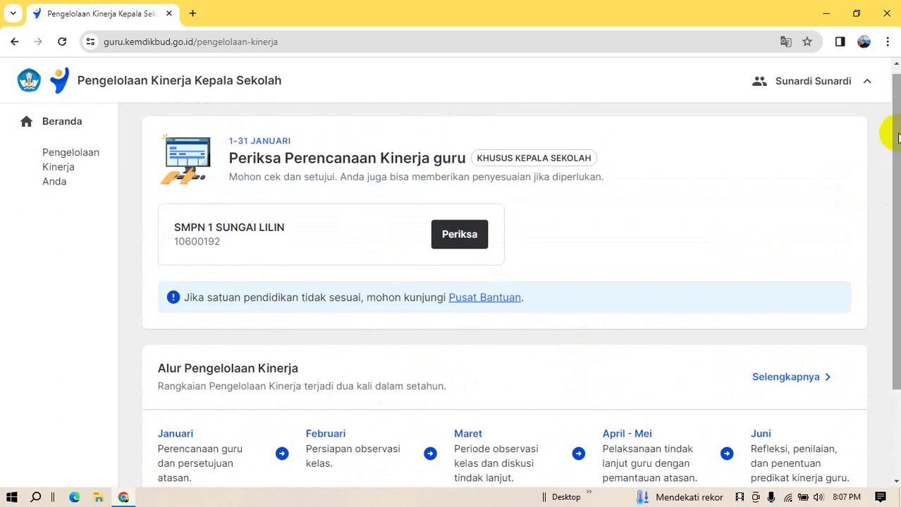
pyautogui.moveTo(897, 138)
pyautogui.mouseDown()
pyautogui.moveTo(884, 257)
pyautogui.moveTo(890, 134)
pyautogui.moveTo(874, 271)
pyautogui.moveTo(894, 147)
pyautogui.moveTo(892, 175)
pyautogui.moveTo(885, 141)
pyautogui.mouseUp()
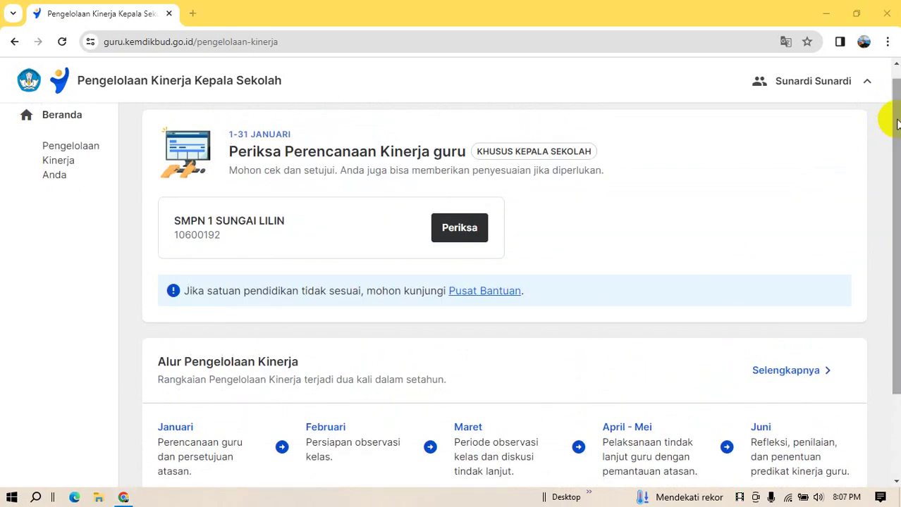
pyautogui.moveTo(884, 121); pyautogui.dragTo(885, 168)
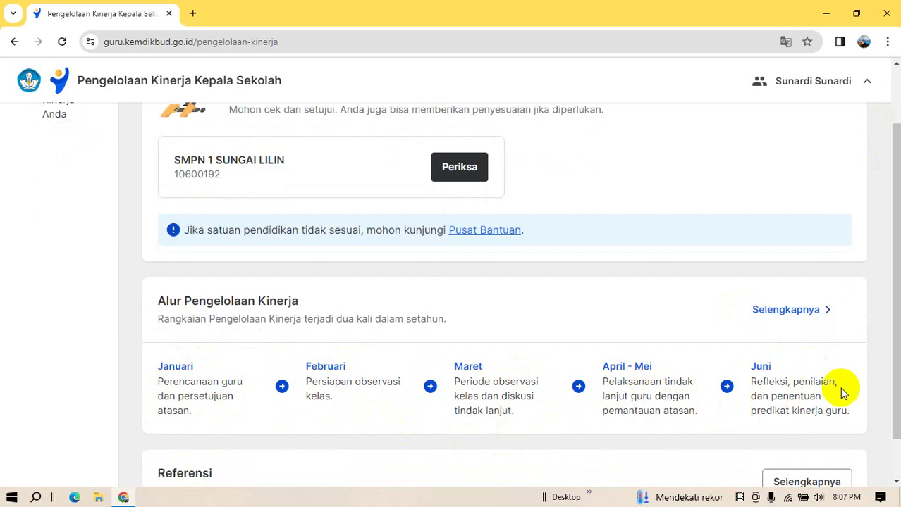
pyautogui.scroll(-2, 896, 301)
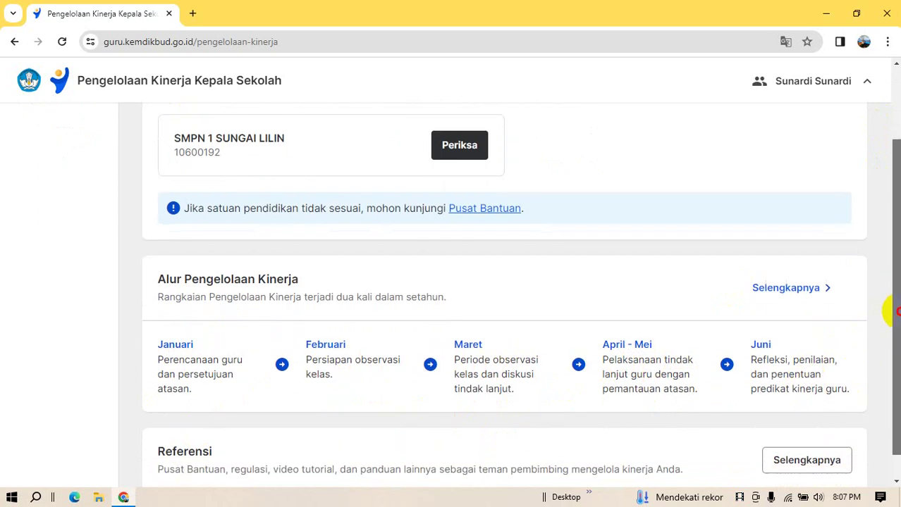
pyautogui.scroll(2, 896, 334)
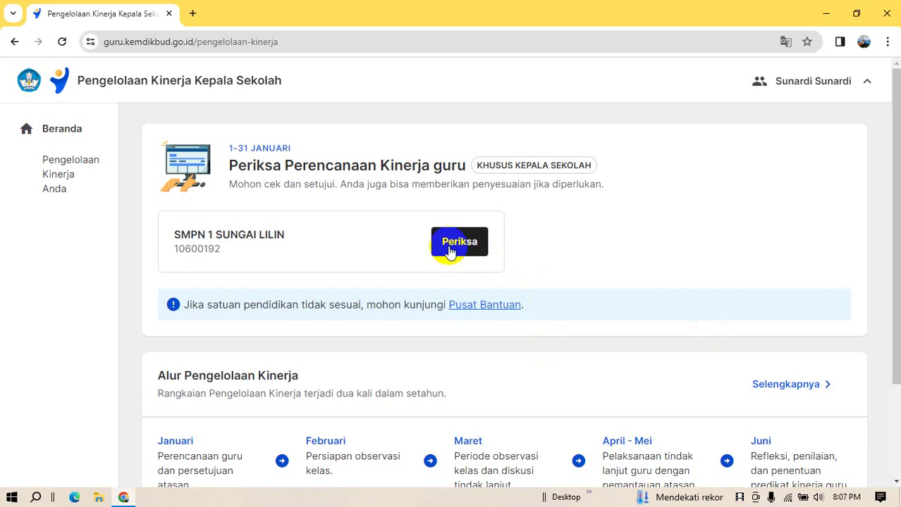
# Step: Open the Perencanaan Kinerja Guru check for SMPN 1 SUNGAI LILIN and review the teachers' submission statuses
pyautogui.click(449, 249)
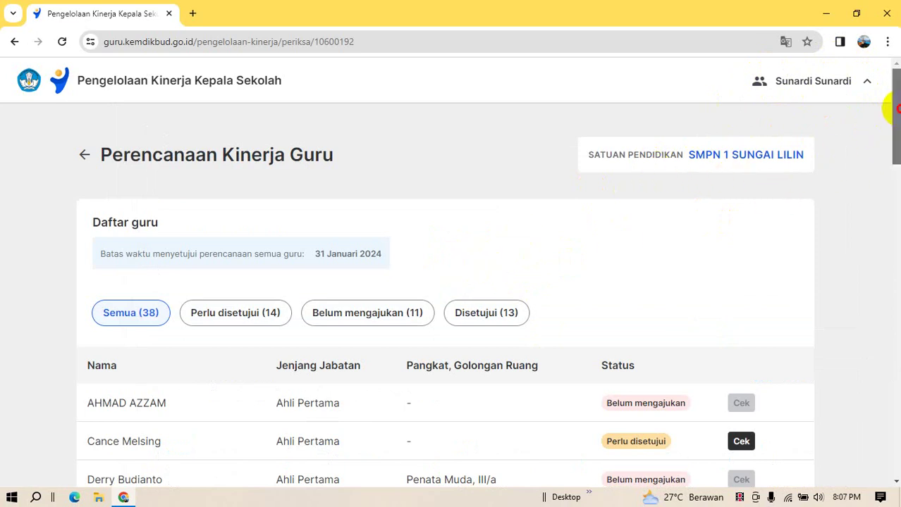
pyautogui.scroll(-1, 895, 109)
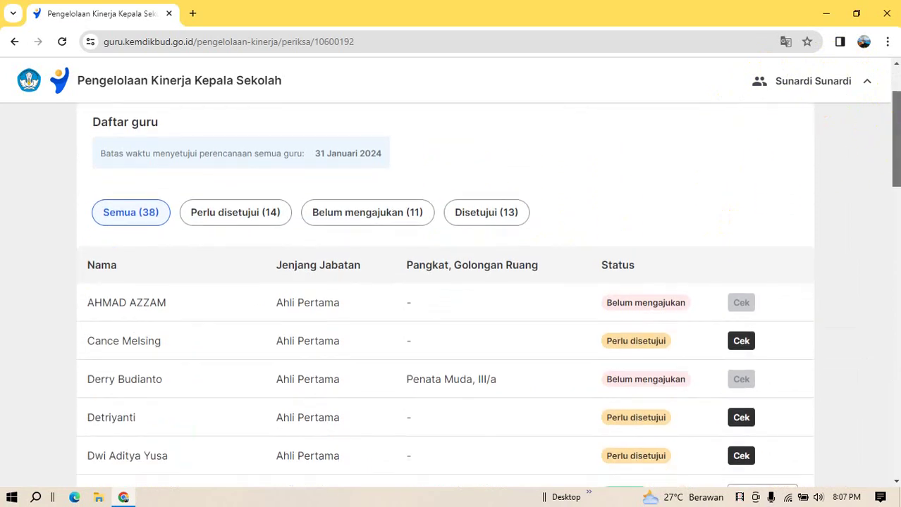
pyautogui.scroll(1, 224, 282)
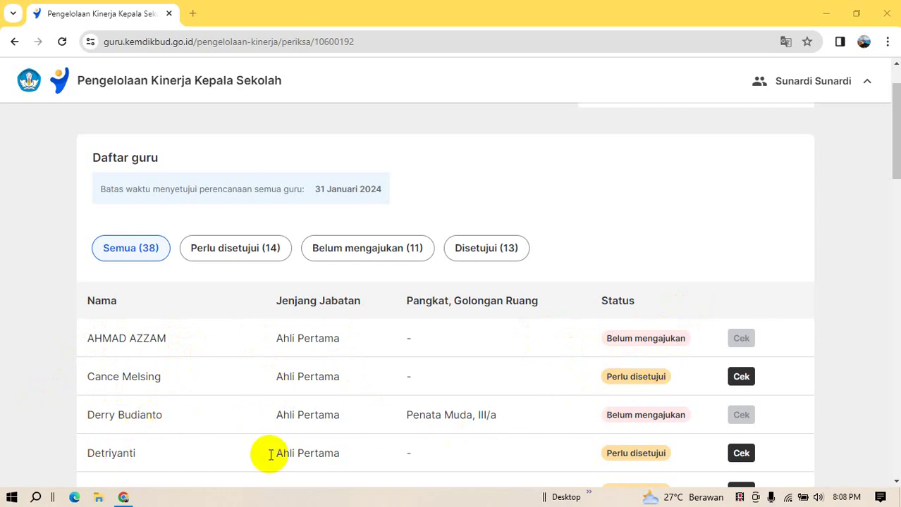
pyautogui.scroll(-3, 519, 366)
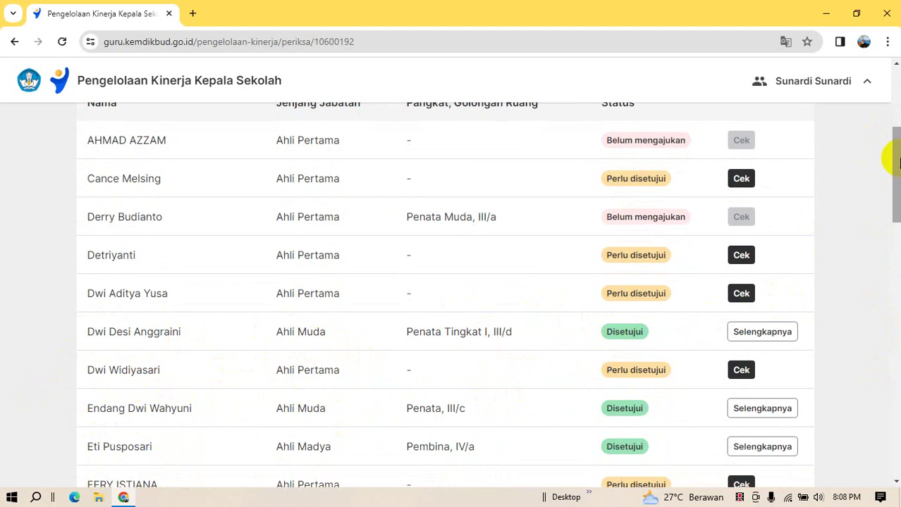
pyautogui.scroll(3, 896, 161)
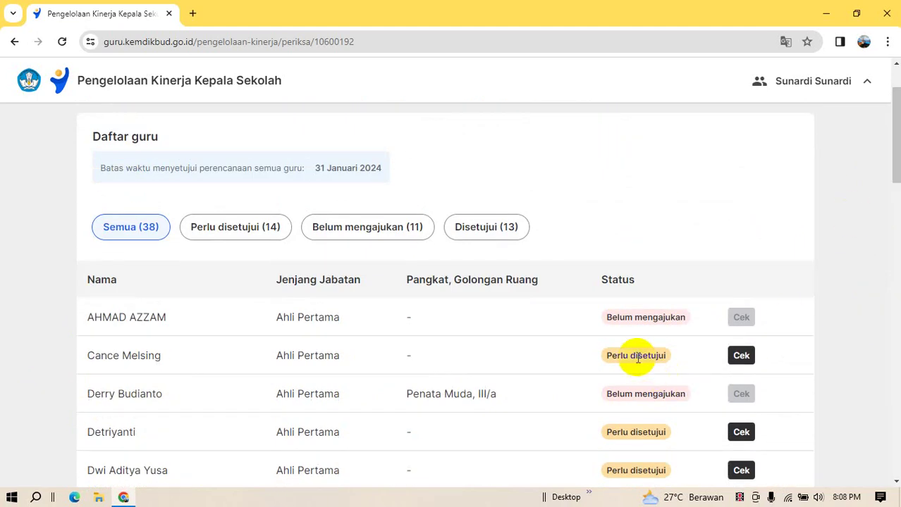
# Step: Open the performance plan of the second teacher in the list, marked Perlu disetujui, and view its Hasil Kerja Utama
pyautogui.click(740, 357)
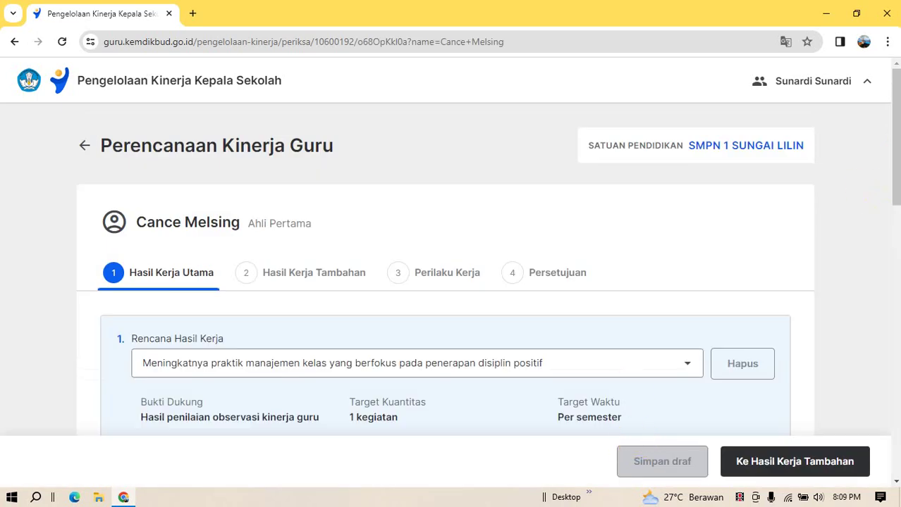
pyautogui.scroll(-2, 895, 120)
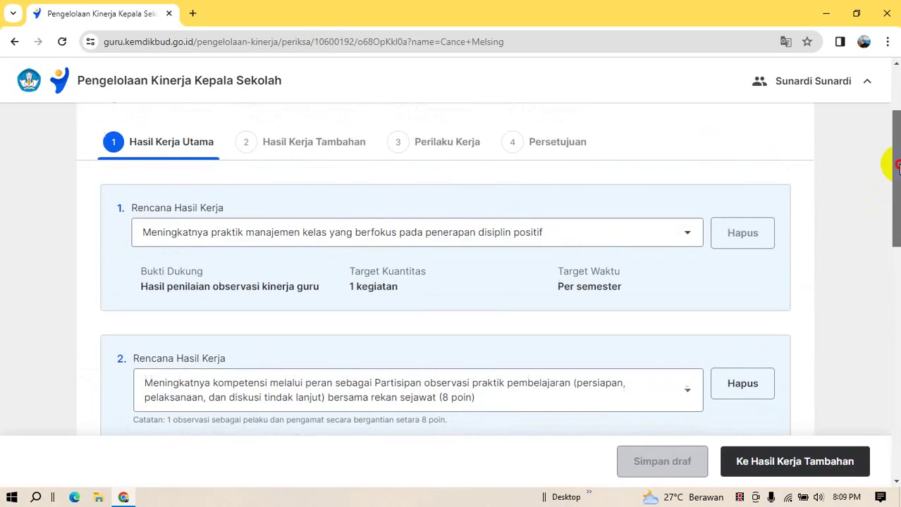
pyautogui.scroll(1, 895, 162)
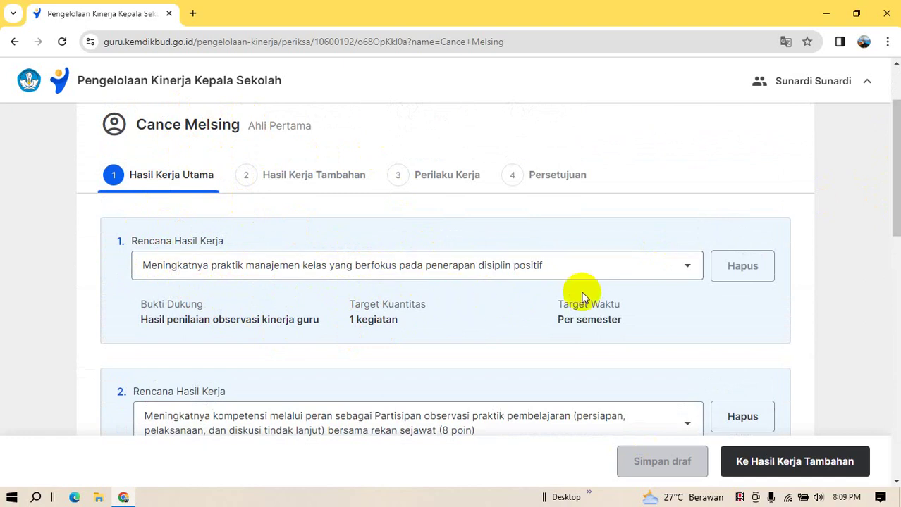
# Step: Try "Meningkatnya praktik manajemen kelas yang berfokus pada keteraturan suasana kelas" as the first Rencana Hasil Kerja, and restore the "penerapan disiplin positif" option
pyautogui.click(688, 271)
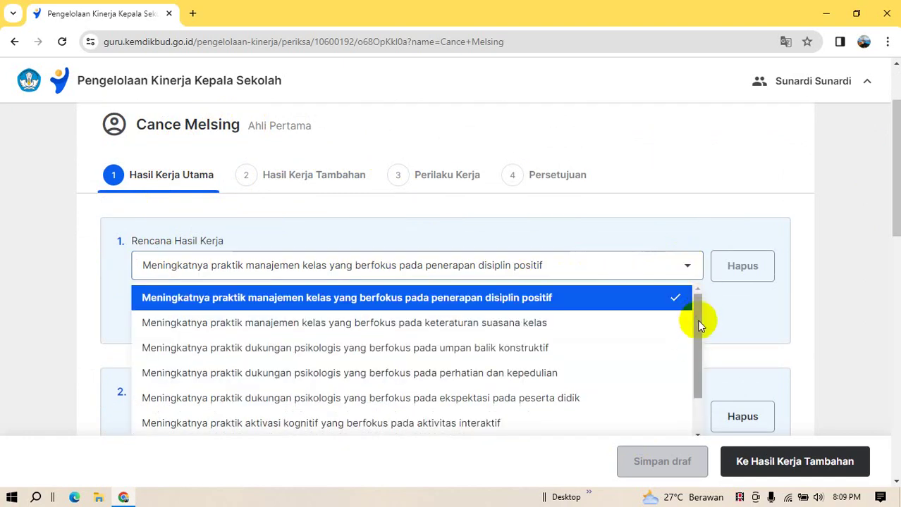
pyautogui.moveTo(699, 325)
pyautogui.mouseDown()
pyautogui.moveTo(712, 348)
pyautogui.moveTo(714, 318)
pyautogui.mouseUp()
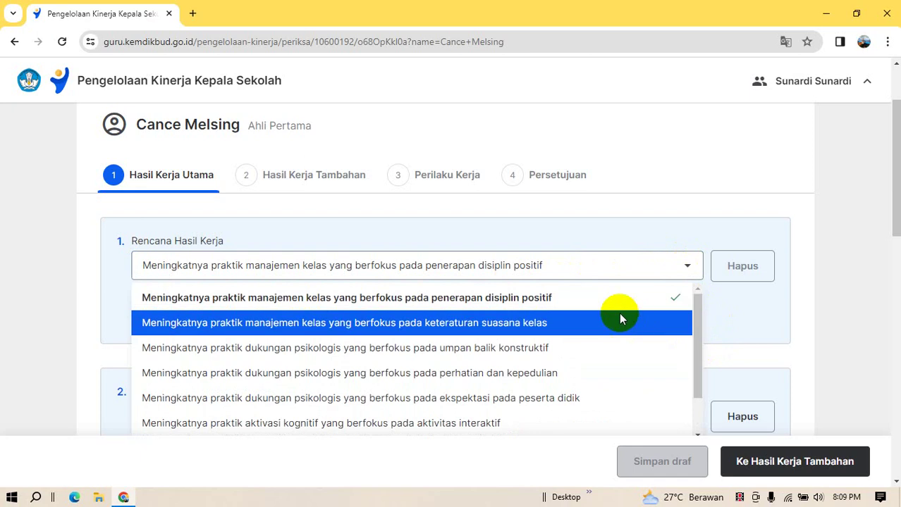
pyautogui.click(485, 323)
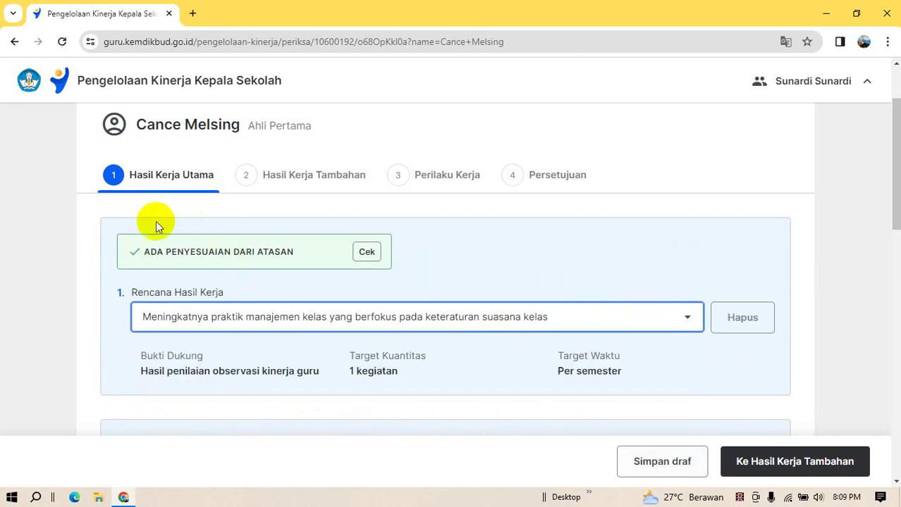
pyautogui.click(693, 321)
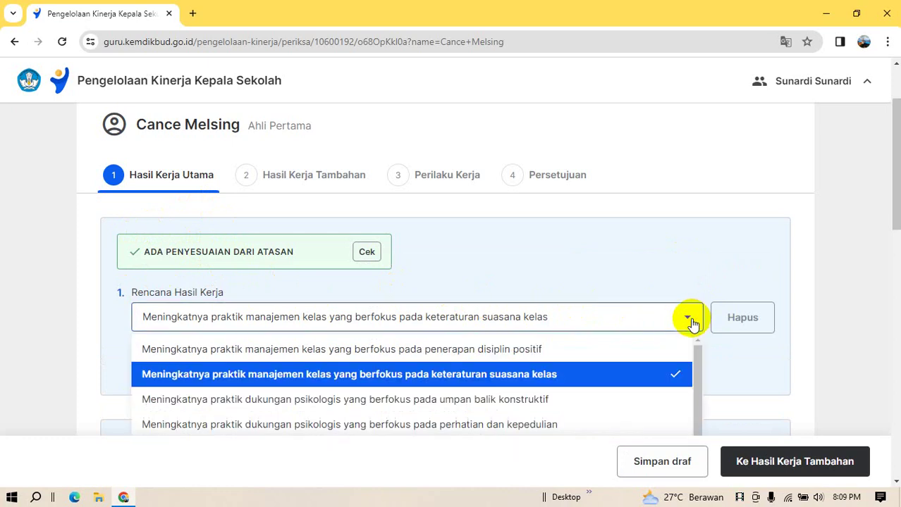
pyautogui.click(631, 350)
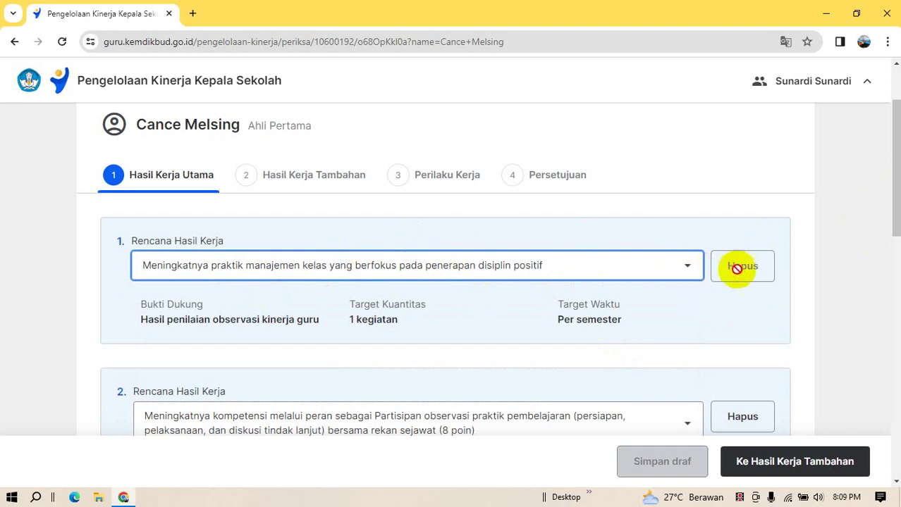
# Step: Review the first and second Rencana Hasil Kerja entries, including their supporting evidence, target quantity, target time and points
pyautogui.moveTo(886, 149)
pyautogui.mouseDown()
pyautogui.moveTo(893, 177)
pyautogui.moveTo(889, 121)
pyautogui.moveTo(891, 146)
pyautogui.mouseUp()
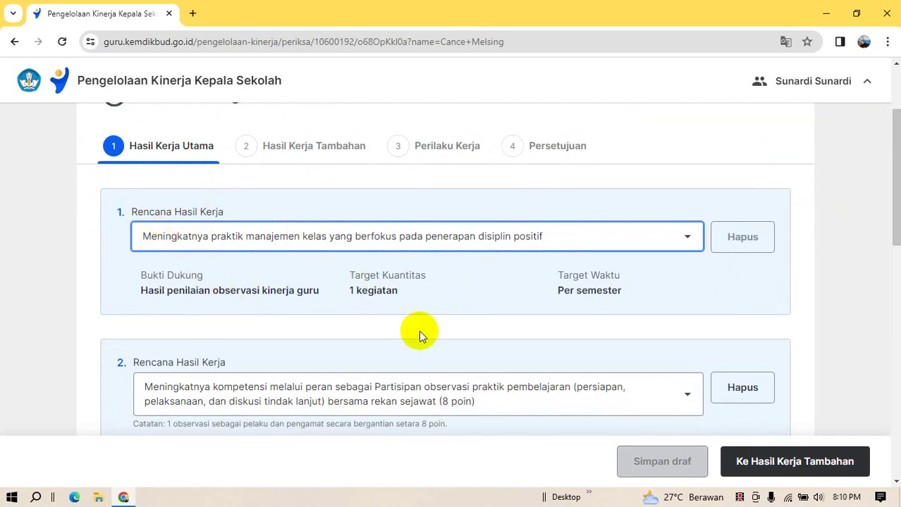
pyautogui.moveTo(890, 181); pyautogui.dragTo(892, 208)
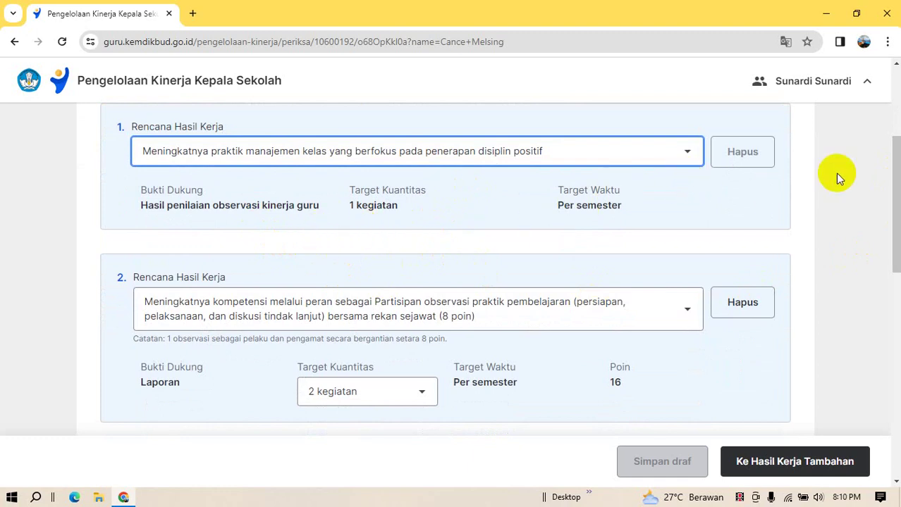
pyautogui.scroll(1, 890, 153)
pyautogui.scroll(-2, 889, 141)
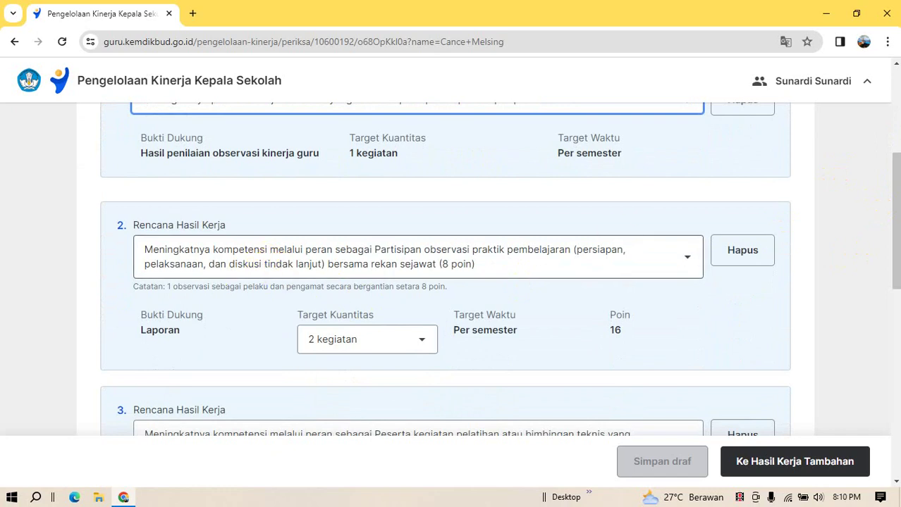
pyautogui.scroll(2, 893, 162)
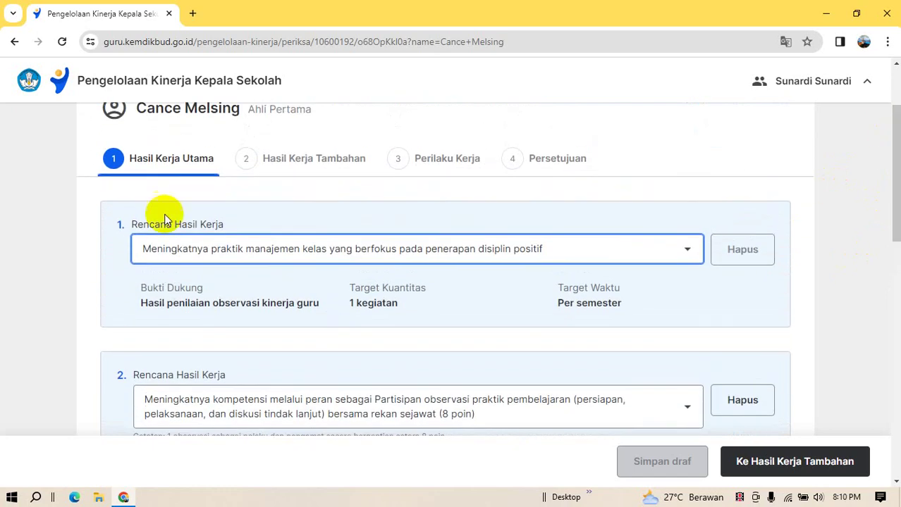
pyautogui.moveTo(886, 135); pyautogui.dragTo(894, 187)
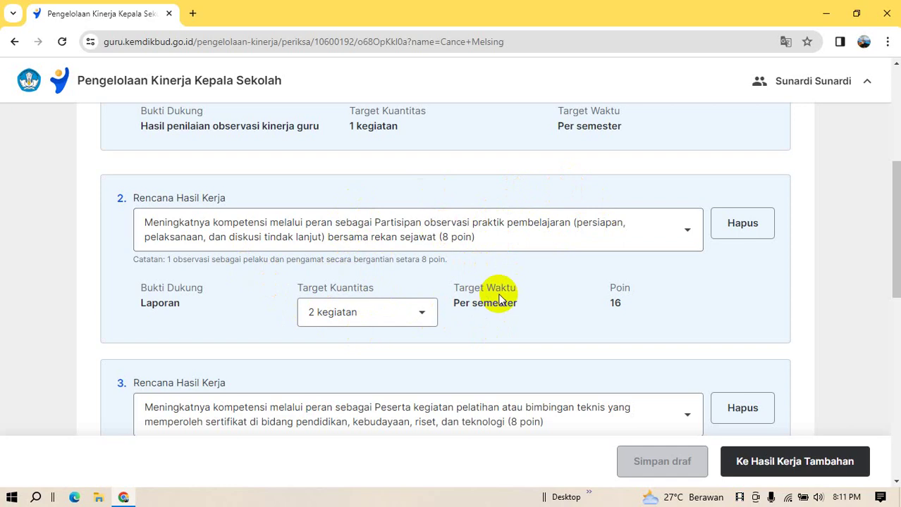
# Step: Examine the second and third Rencana Hasil Kerja entries, comparing their notes, supporting evidence, target quantity and points
pyautogui.moveTo(895, 211)
pyautogui.mouseDown()
pyautogui.moveTo(896, 237)
pyautogui.moveTo(896, 218)
pyautogui.moveTo(897, 227)
pyautogui.mouseUp()
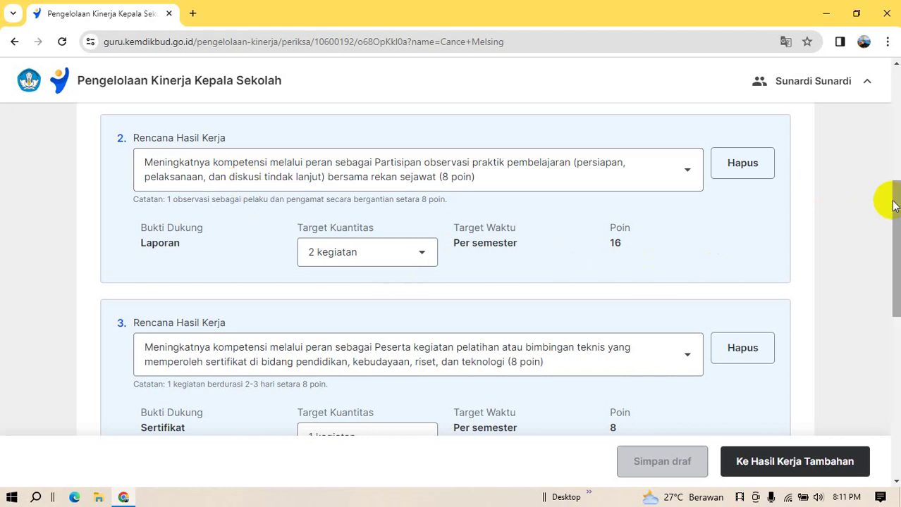
pyautogui.moveTo(896, 209); pyautogui.dragTo(896, 224)
pyautogui.scroll(-1, 893, 250)
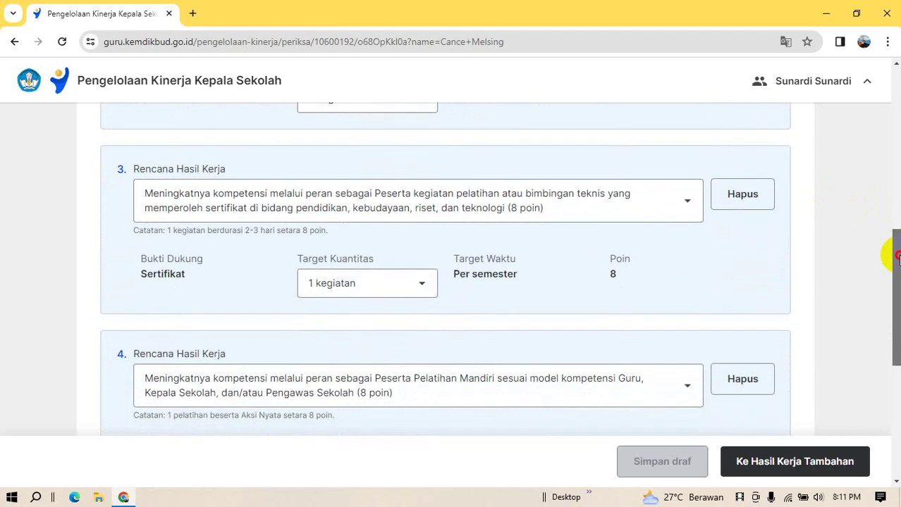
pyautogui.scroll(2, 892, 183)
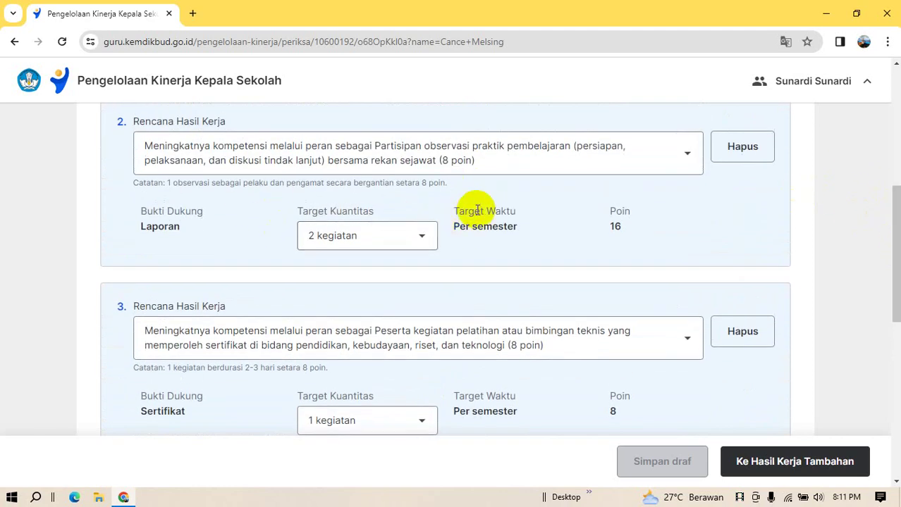
pyautogui.scroll(1, 897, 226)
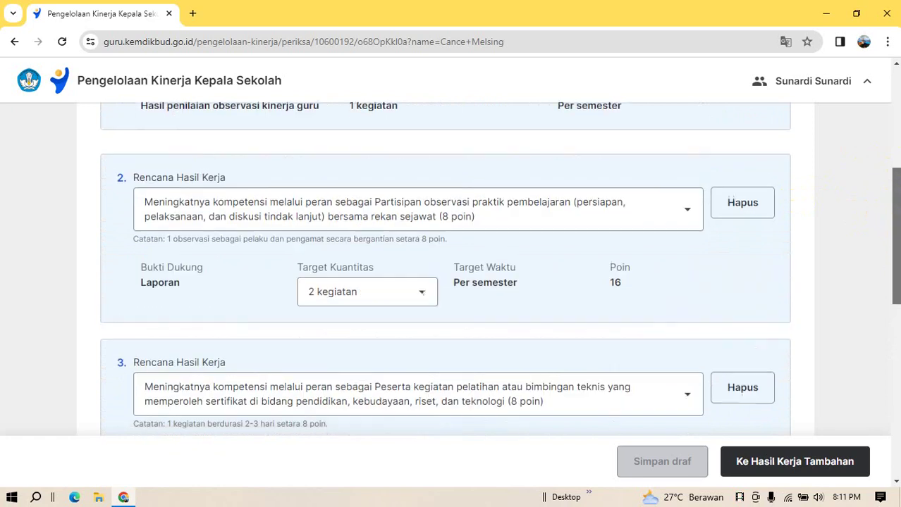
pyautogui.scroll(-1, 897, 225)
pyautogui.scroll(-1, 451, 282)
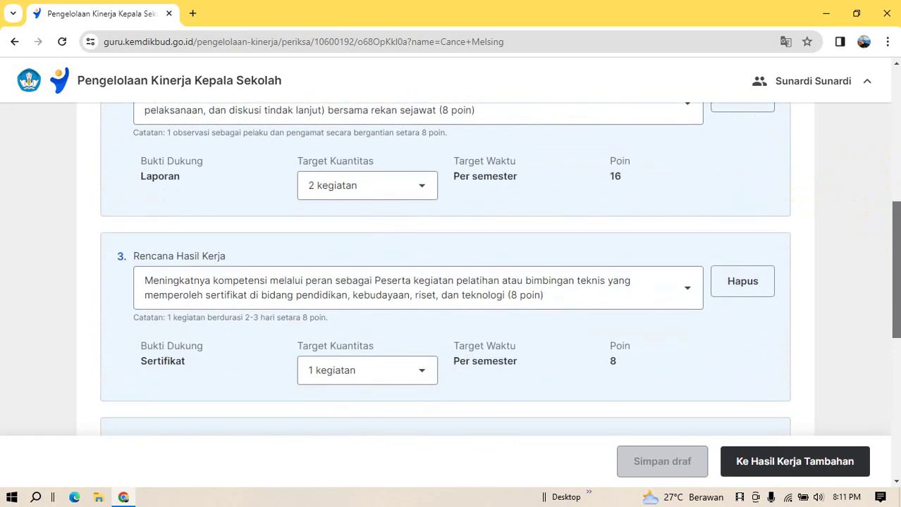
pyautogui.scroll(2, 451, 282)
pyautogui.scroll(1, 334, 288)
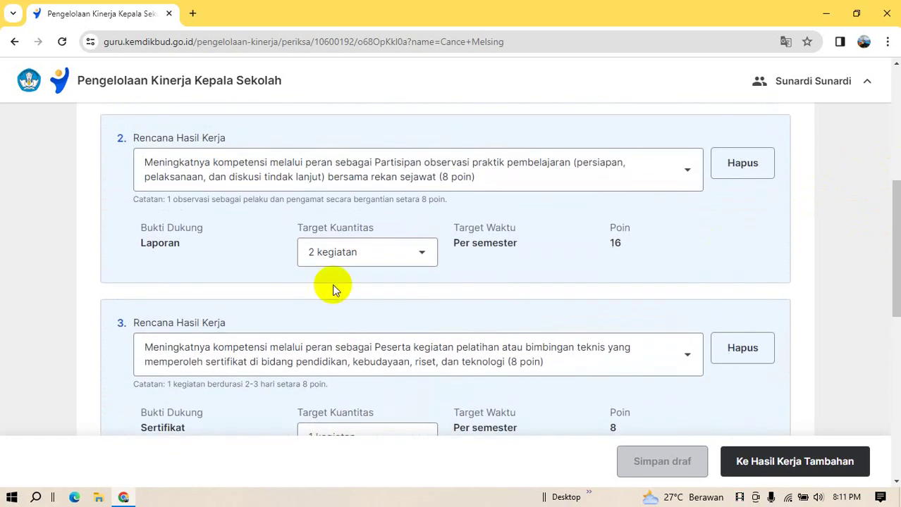
# Step: Try 1 kegiatan as the second Rencana Hasil Kerja's Target Kuantitas, and restore 2 kegiatan
pyautogui.click(423, 254)
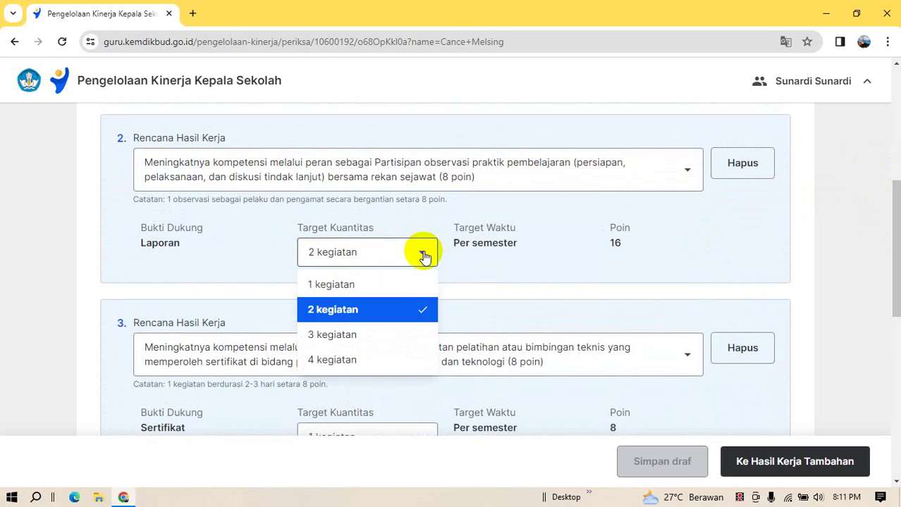
pyautogui.click(379, 286)
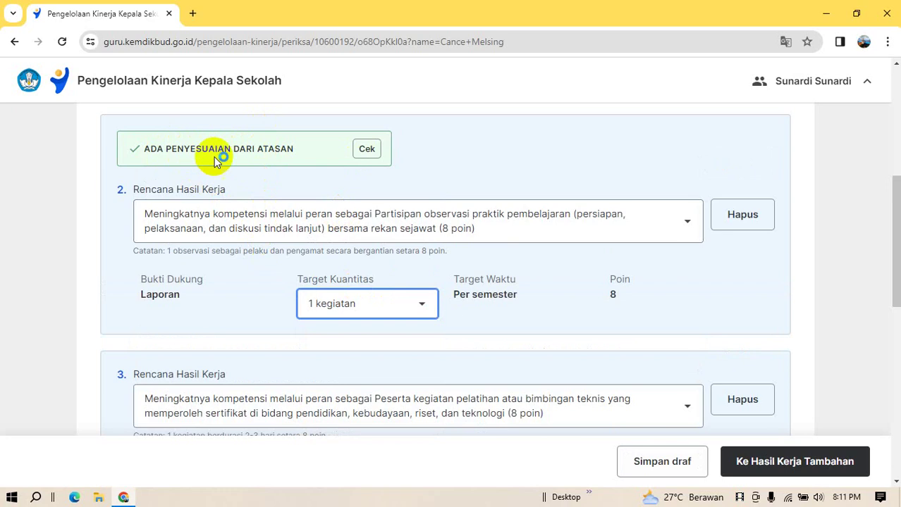
pyautogui.click(424, 310)
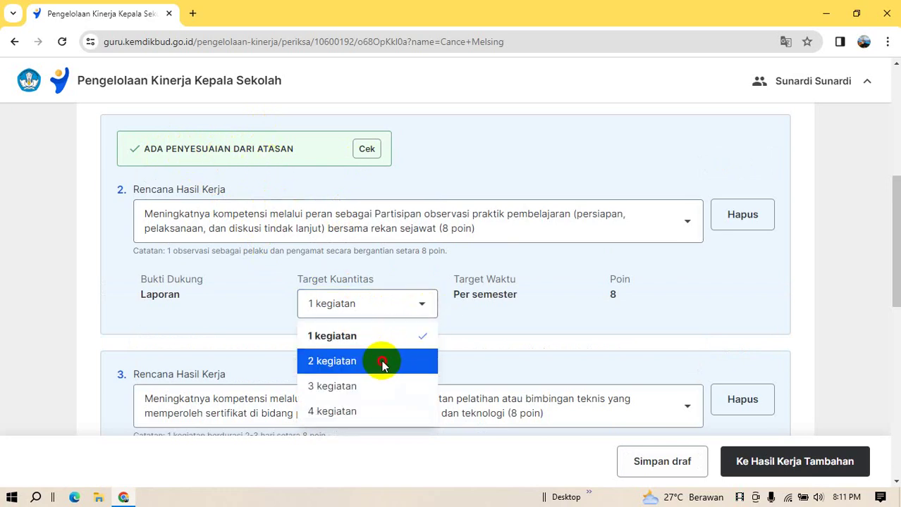
pyautogui.click(381, 362)
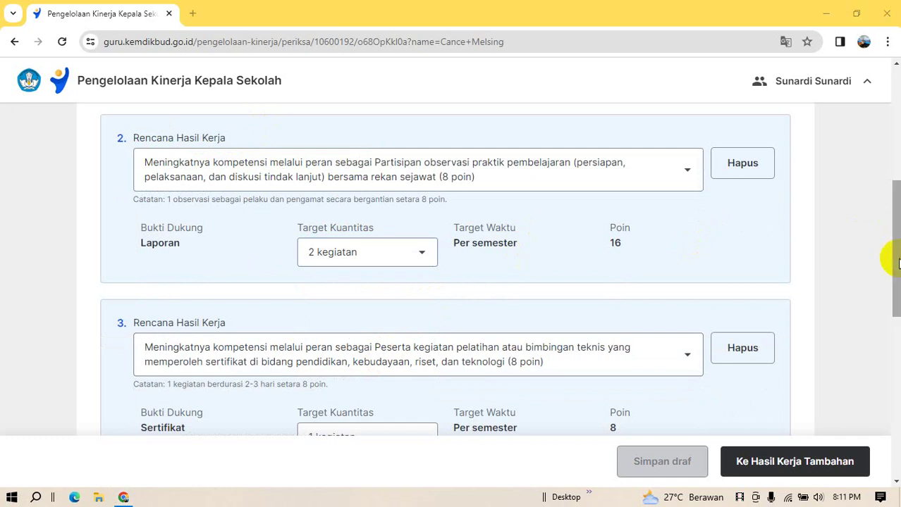
# Step: Review the third, fourth and fifth Rencana Hasil Kerja entries, including their supporting evidence, target quantity, target time and points
pyautogui.scroll(-1, 898, 243)
pyautogui.moveTo(897, 244); pyautogui.dragTo(890, 280)
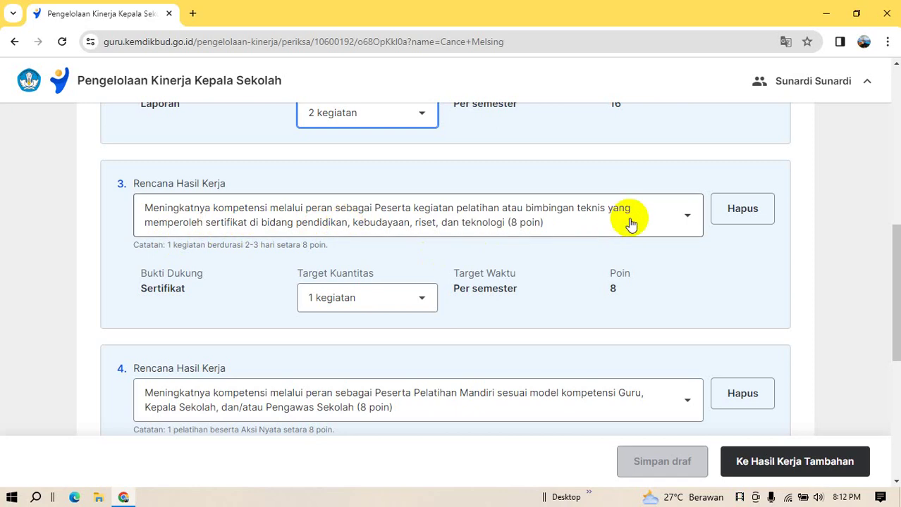
pyautogui.scroll(5, 886, 247)
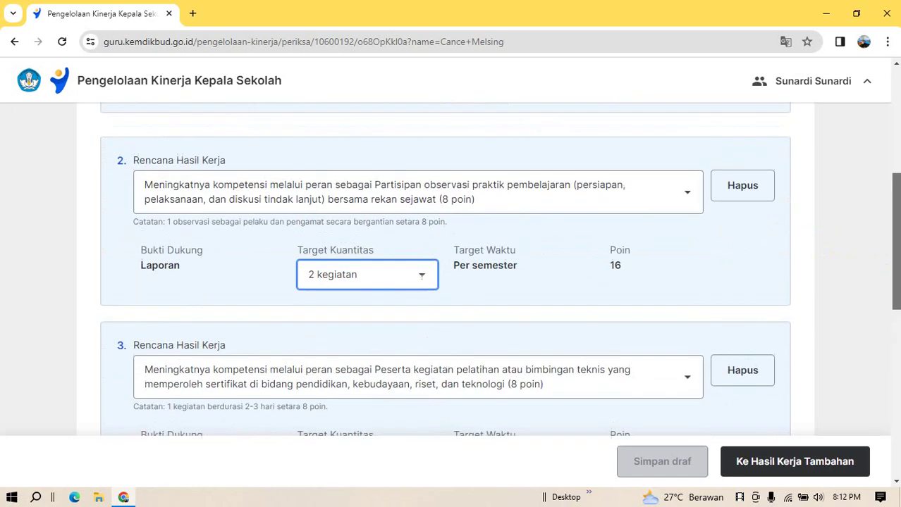
pyautogui.moveTo(892, 145); pyautogui.dragTo(884, 269)
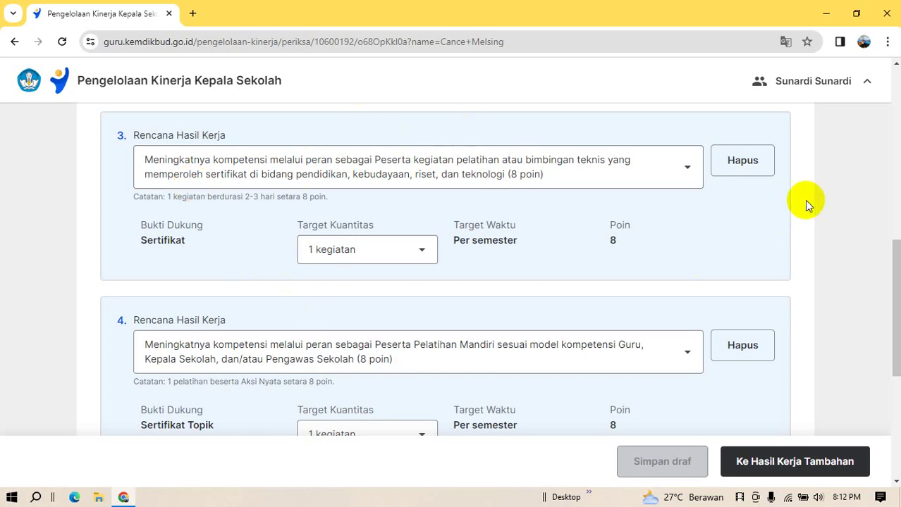
pyautogui.scroll(-1, 894, 268)
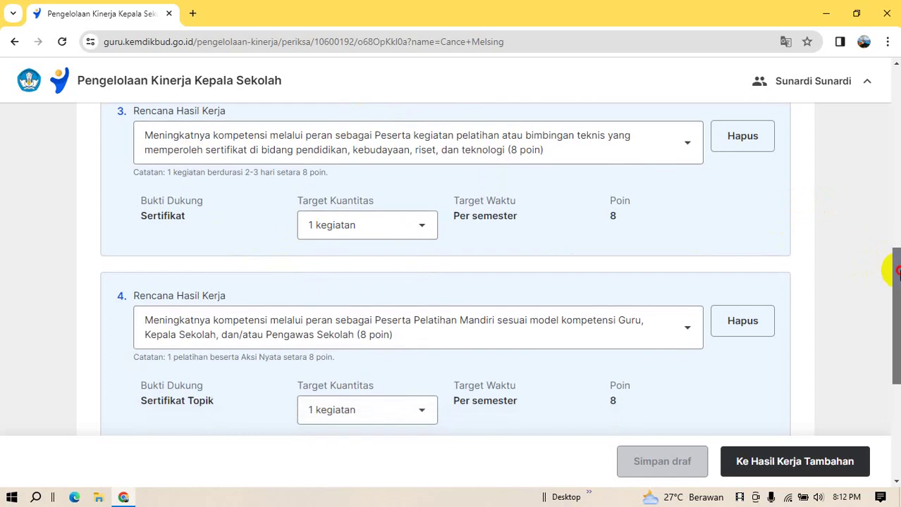
pyautogui.scroll(-1, 834, 326)
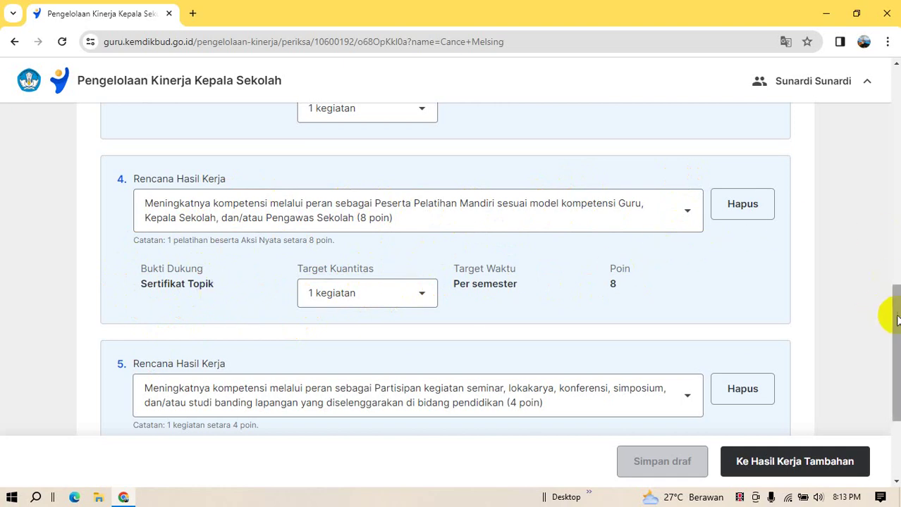
pyautogui.moveTo(896, 319); pyautogui.dragTo(897, 358)
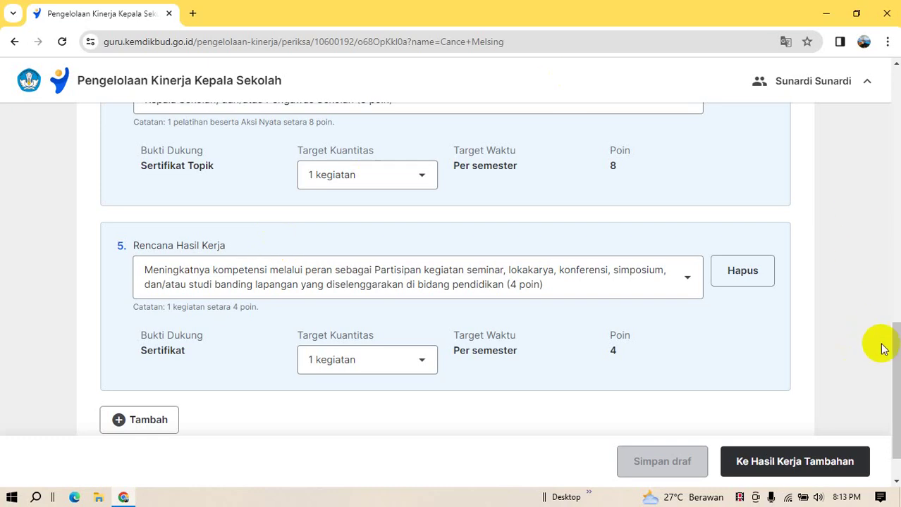
pyautogui.moveTo(883, 346); pyautogui.dragTo(884, 316)
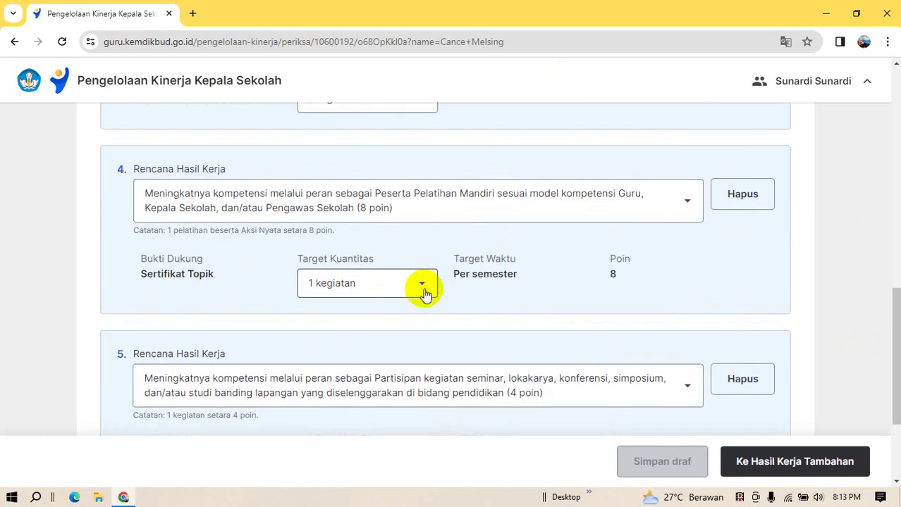
# Step: Try 2 kegiatan as the fourth Rencana Hasil Kerja's Target Kuantitas, and restore 1 kegiatan
pyautogui.click(421, 288)
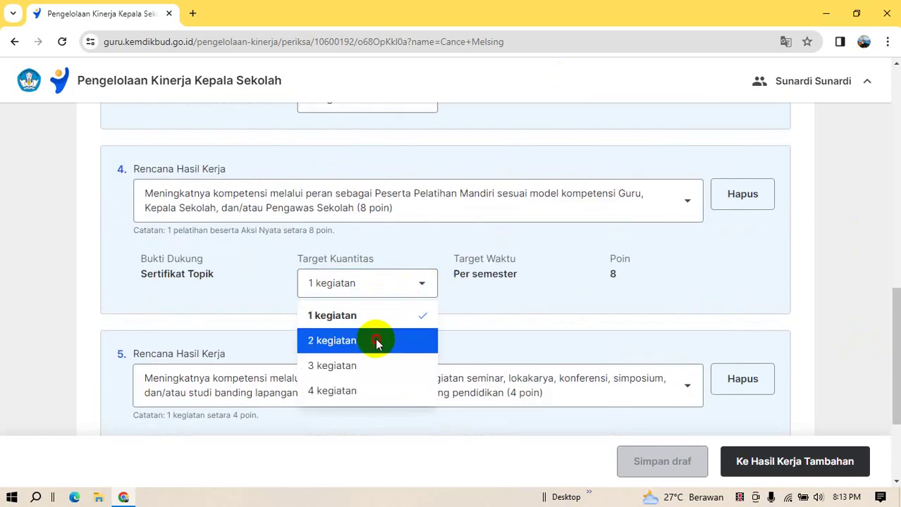
pyautogui.click(375, 341)
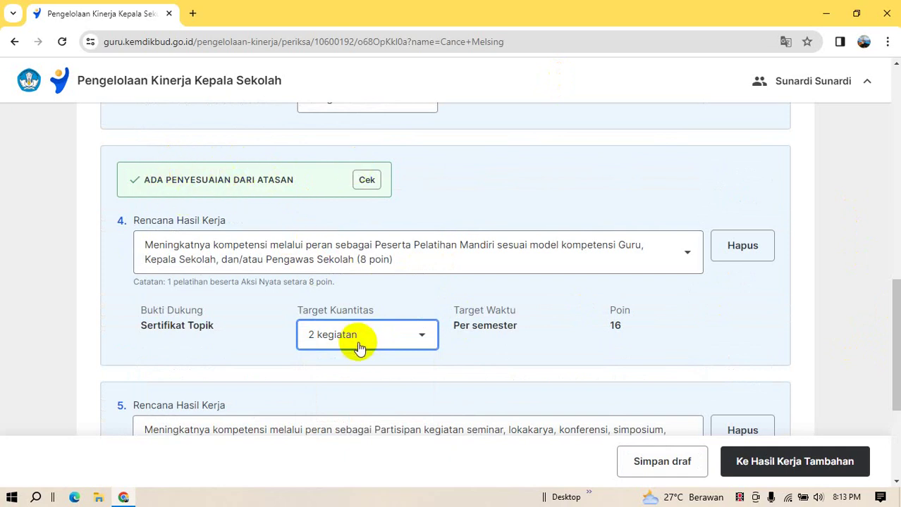
pyautogui.click(423, 341)
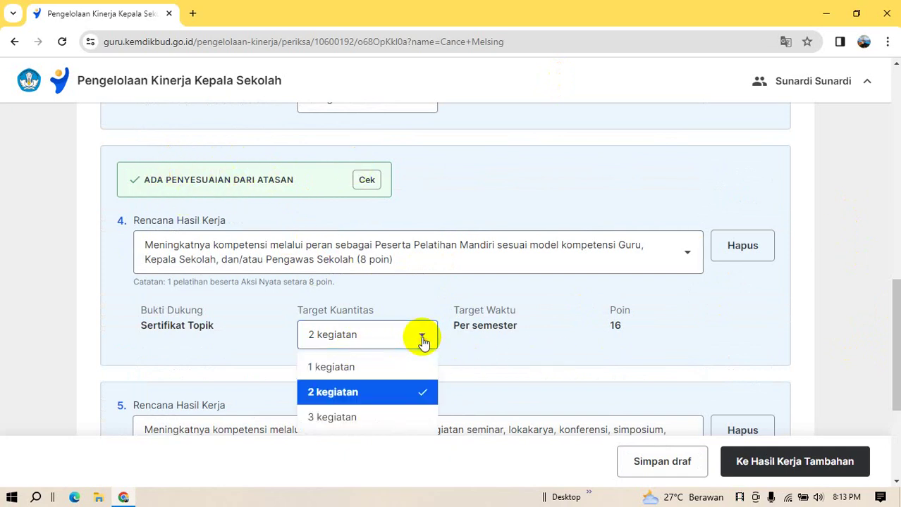
pyautogui.click(395, 373)
# Step: Set the Target Kuantitas of the fifth Rencana Hasil Kerja, on seminar and workshop participation, to 2 kegiatan
pyautogui.moveTo(895, 296); pyautogui.dragTo(889, 342)
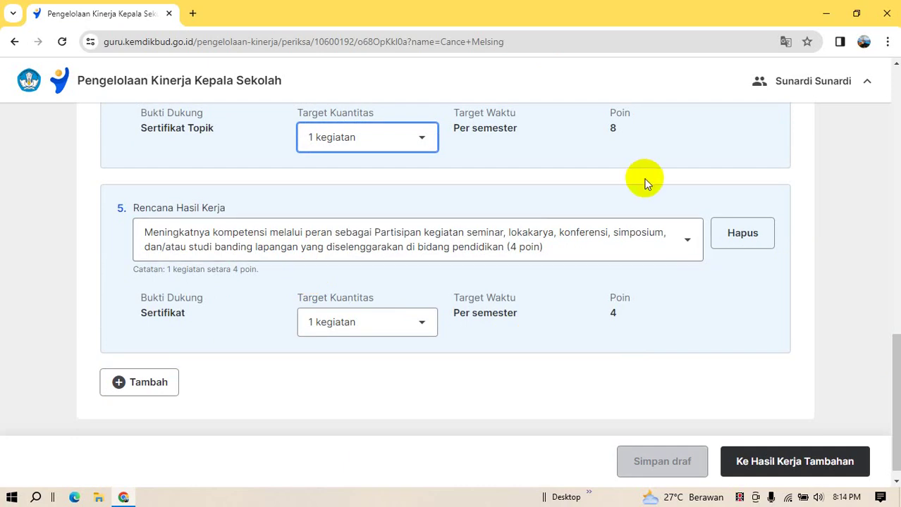
pyautogui.moveTo(896, 364); pyautogui.dragTo(895, 315)
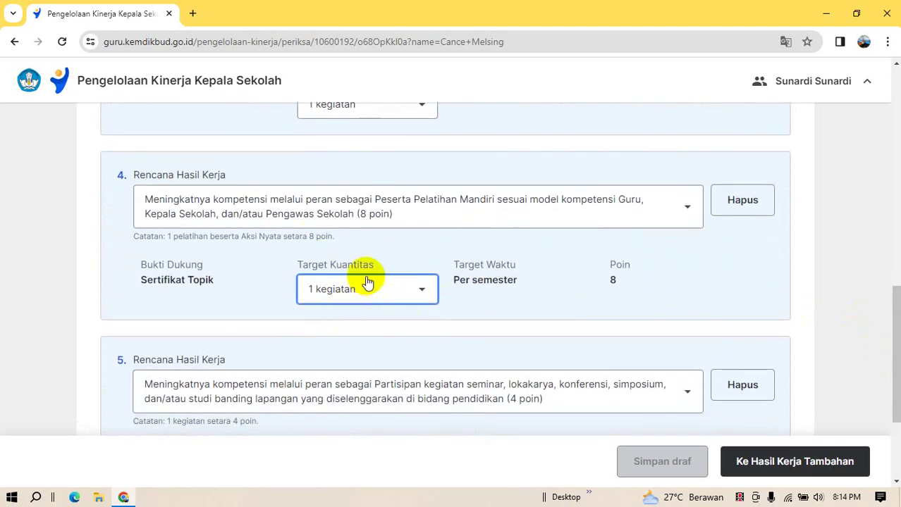
pyautogui.moveTo(896, 321); pyautogui.dragTo(885, 356)
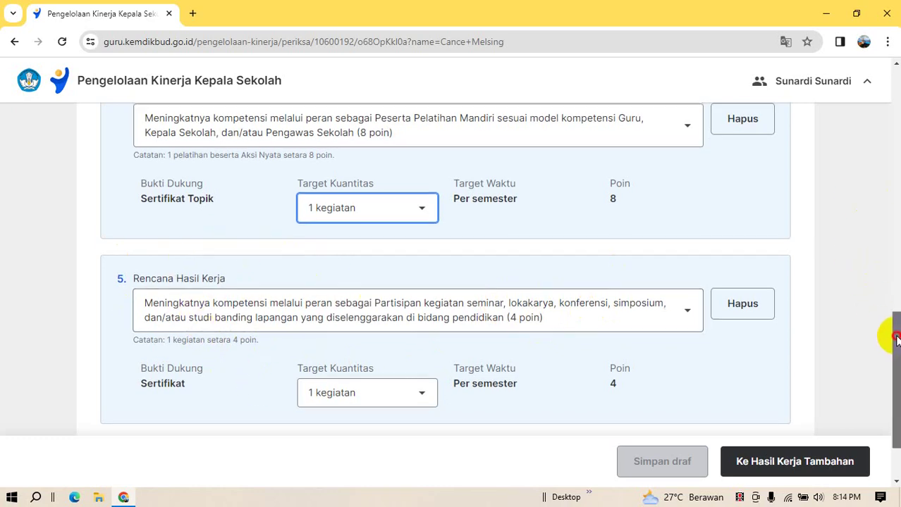
pyautogui.scroll(1, 885, 331)
pyautogui.scroll(-2, 884, 331)
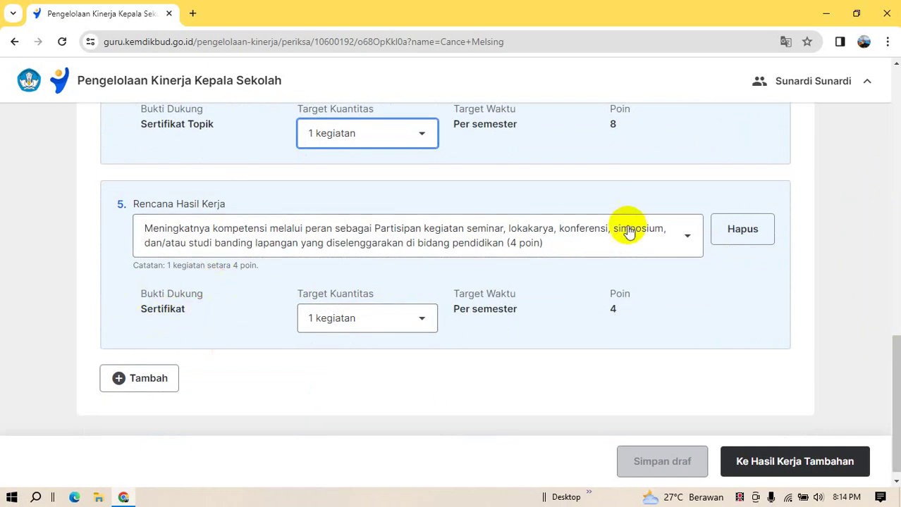
pyautogui.click(426, 320)
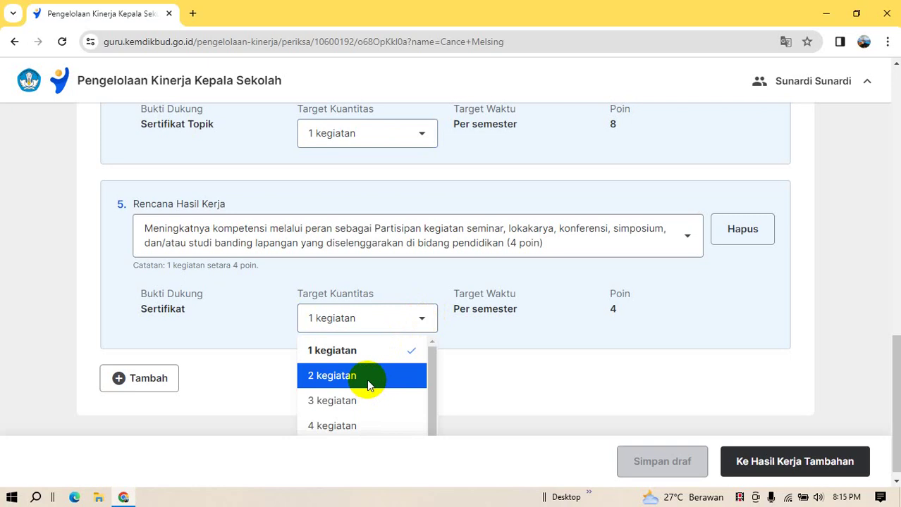
pyautogui.click(366, 379)
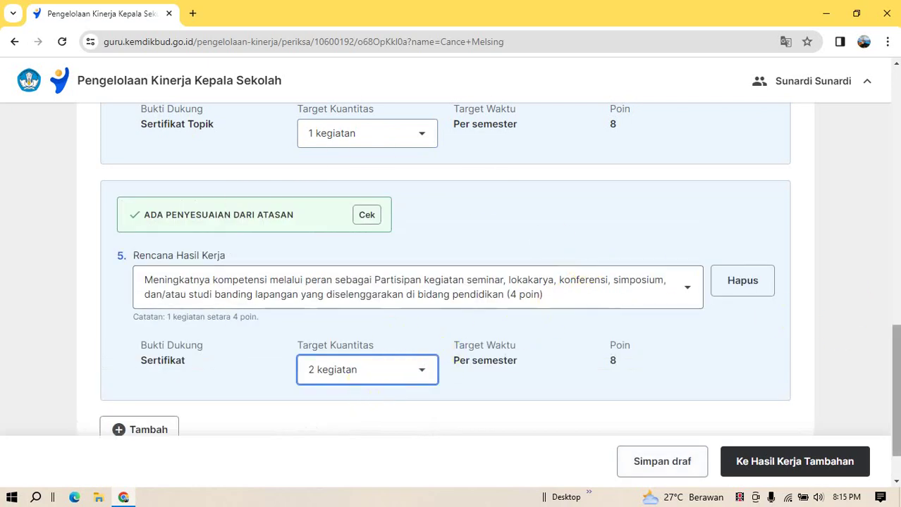
pyautogui.moveTo(895, 353); pyautogui.dragTo(893, 372)
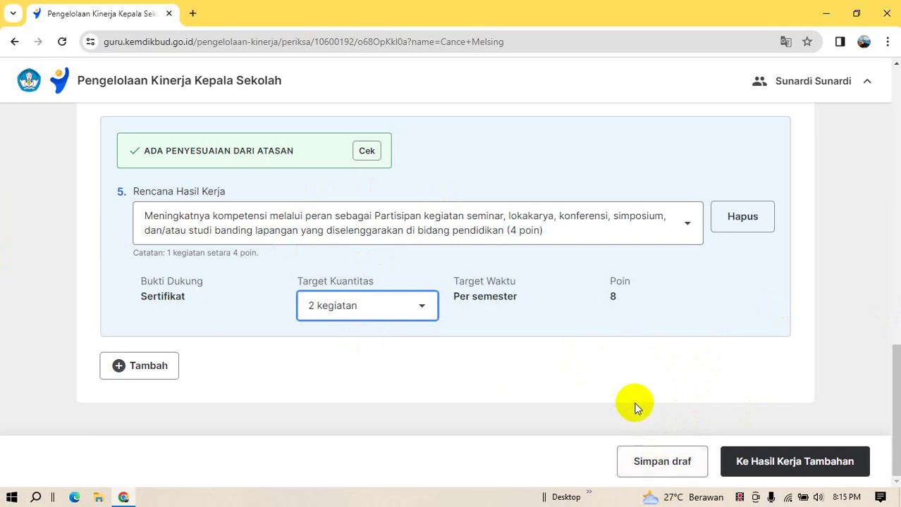
# Step: Proceed to Hasil Kerja Tambahan and review the Wali Kelas and Guru Piket additional-task entries
pyautogui.click(763, 458)
pyautogui.click(765, 464)
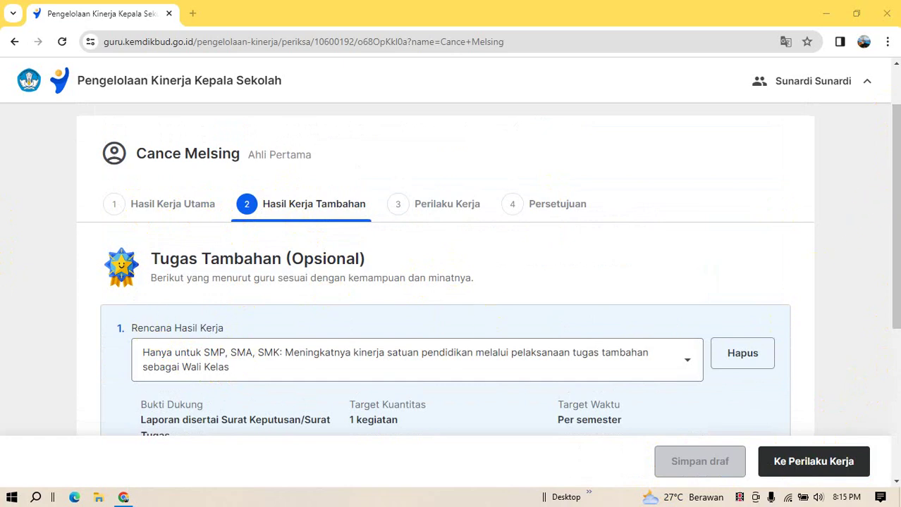
pyautogui.scroll(-2, 887, 177)
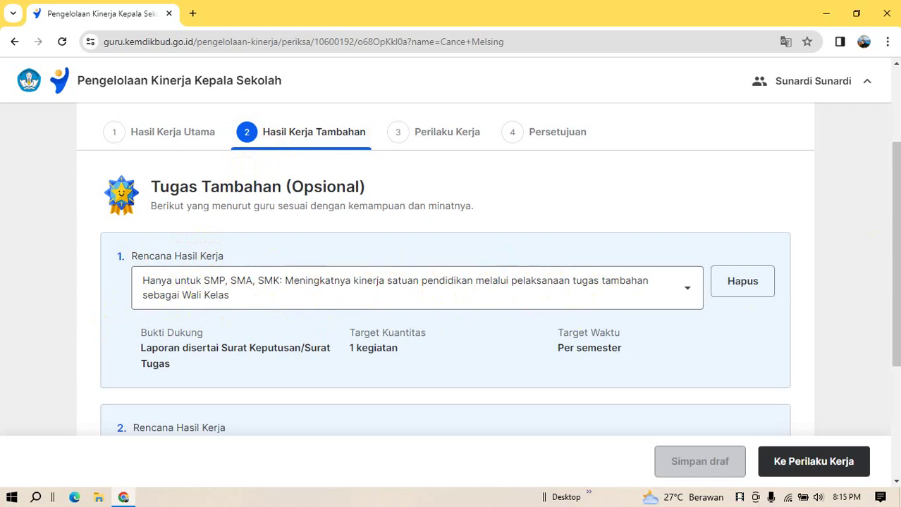
pyautogui.moveTo(896, 193); pyautogui.dragTo(895, 252)
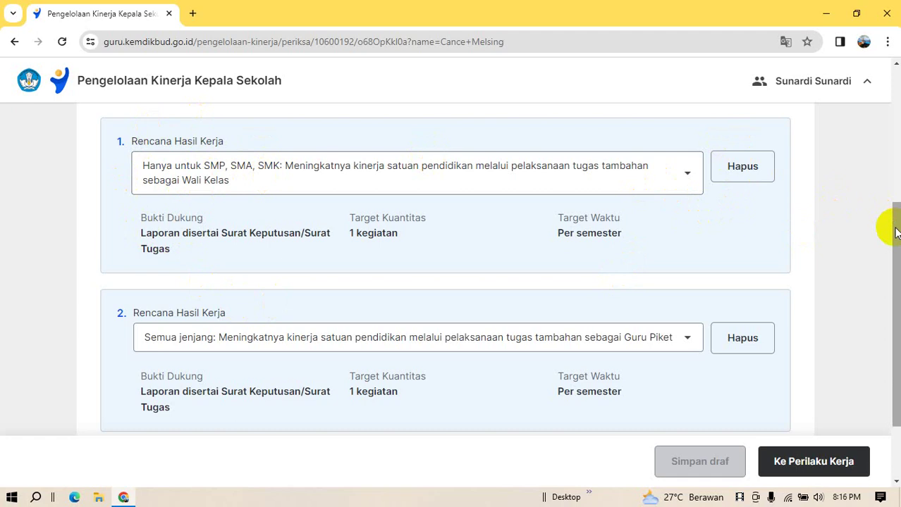
pyautogui.moveTo(895, 233); pyautogui.dragTo(885, 276)
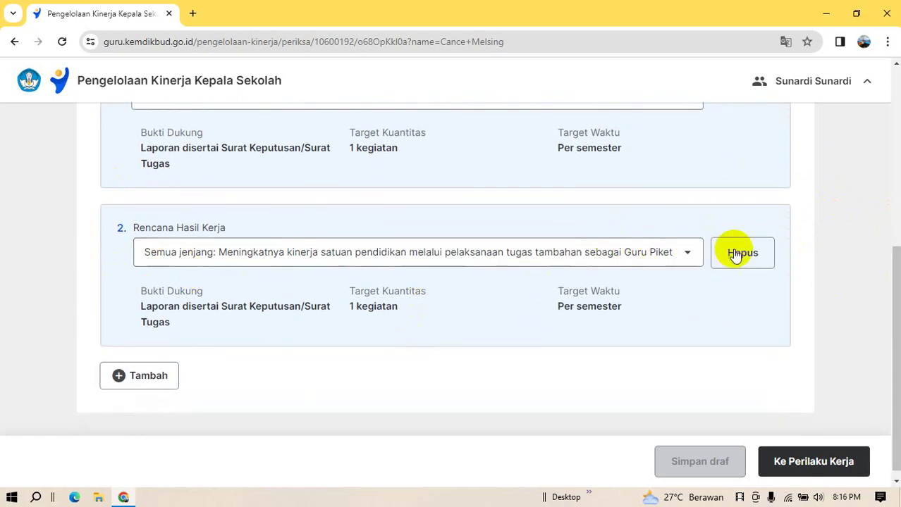
# Step: Add a third Hasil Kerja Tambahan entry, browse its Rencana Hasil Kerja options, and delete the empty entry
pyautogui.click(119, 377)
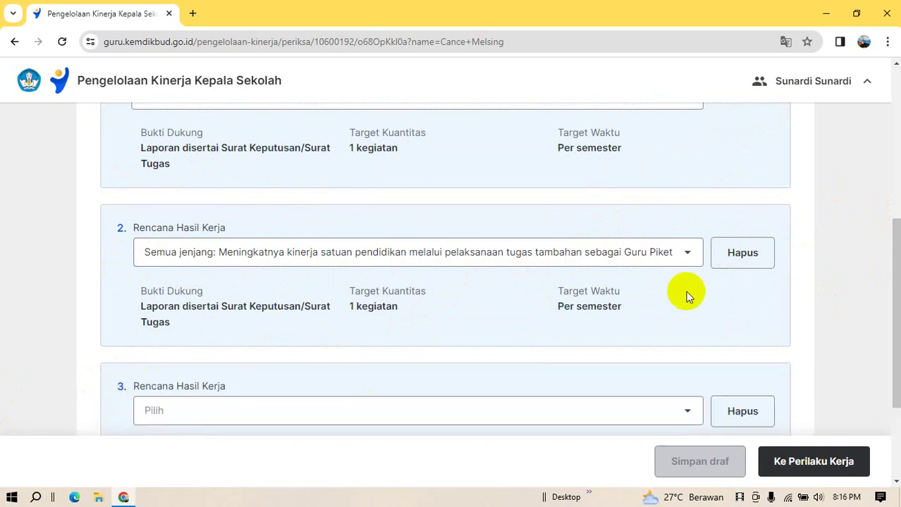
pyautogui.moveTo(890, 237); pyautogui.dragTo(871, 282)
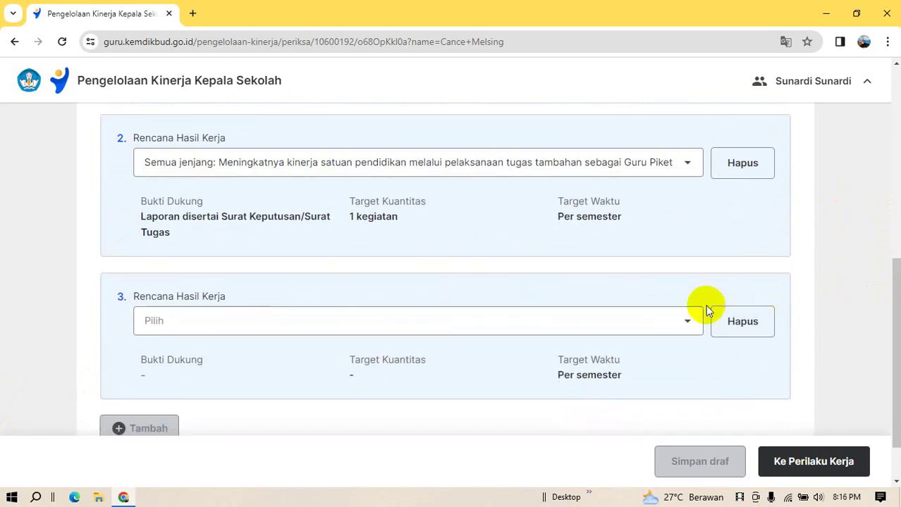
pyautogui.click(686, 326)
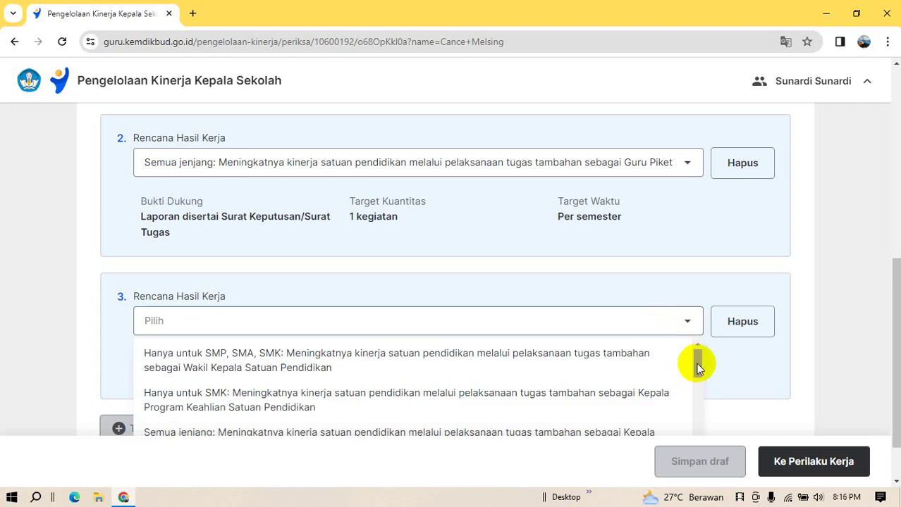
pyautogui.moveTo(698, 365); pyautogui.dragTo(689, 399)
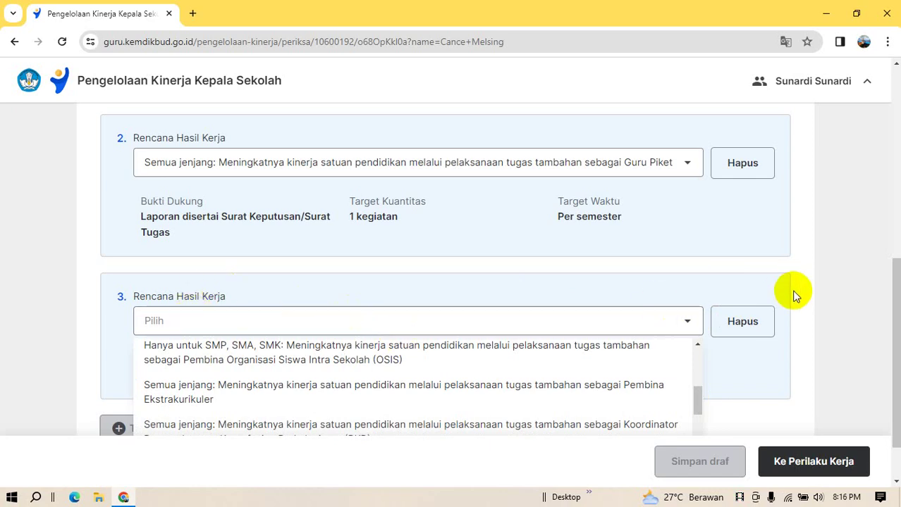
pyautogui.click(735, 325)
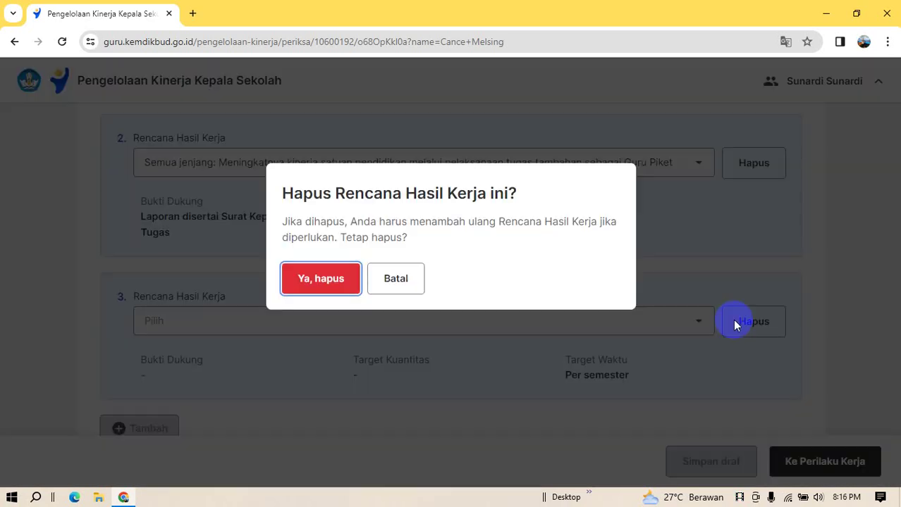
pyautogui.click(317, 287)
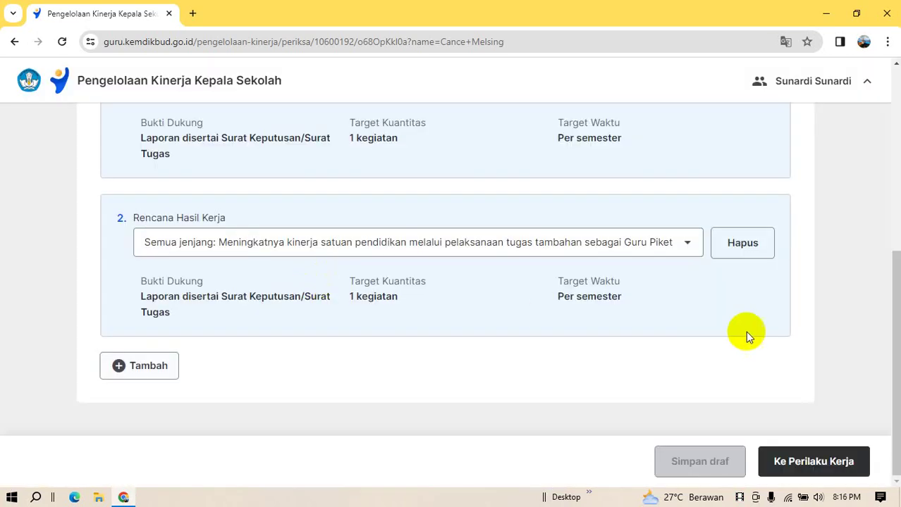
# Step: Recheck the additional-task entries and proceed to the Perilaku Kerja stage
pyautogui.moveTo(892, 271)
pyautogui.mouseDown()
pyautogui.moveTo(895, 189)
pyautogui.moveTo(885, 288)
pyautogui.moveTo(893, 148)
pyautogui.moveTo(871, 308)
pyautogui.moveTo(887, 172)
pyautogui.moveTo(887, 44)
pyautogui.moveTo(889, 307)
pyautogui.mouseUp()
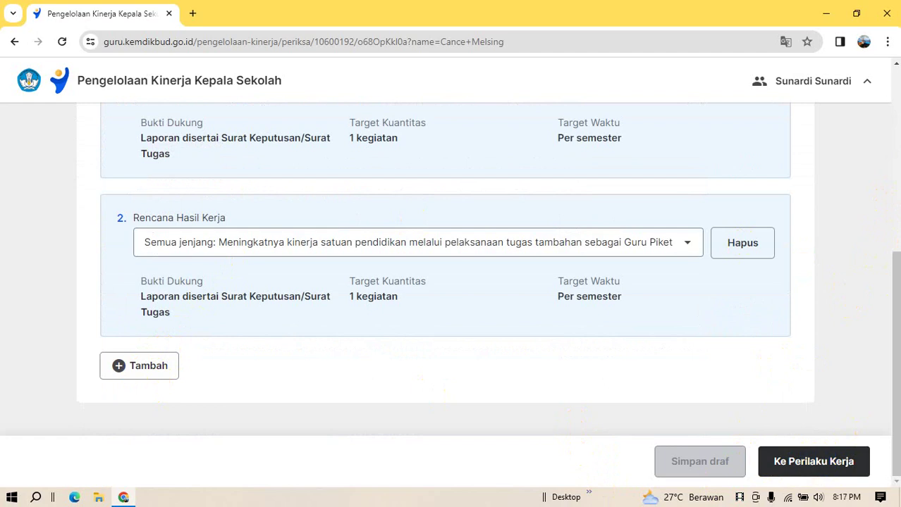
pyautogui.moveTo(890, 261); pyautogui.dragTo(890, 71)
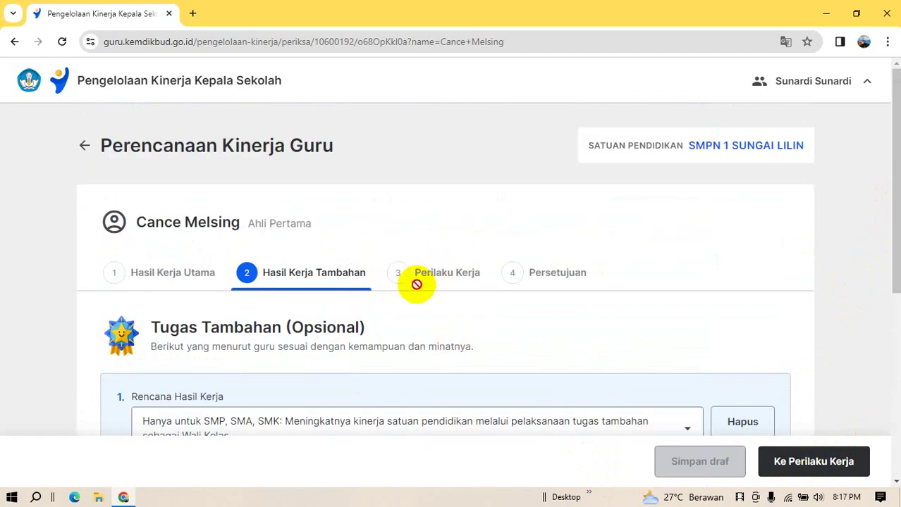
pyautogui.moveTo(887, 111); pyautogui.dragTo(840, 388)
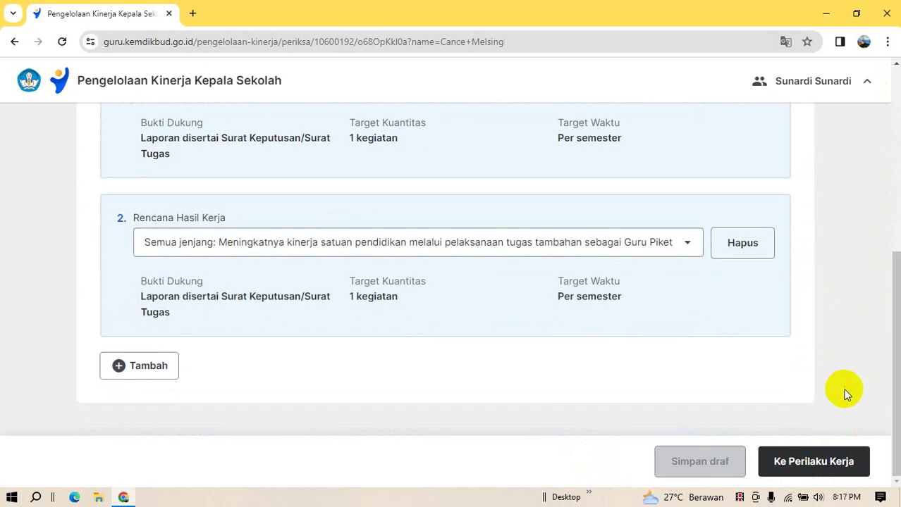
pyautogui.click(806, 470)
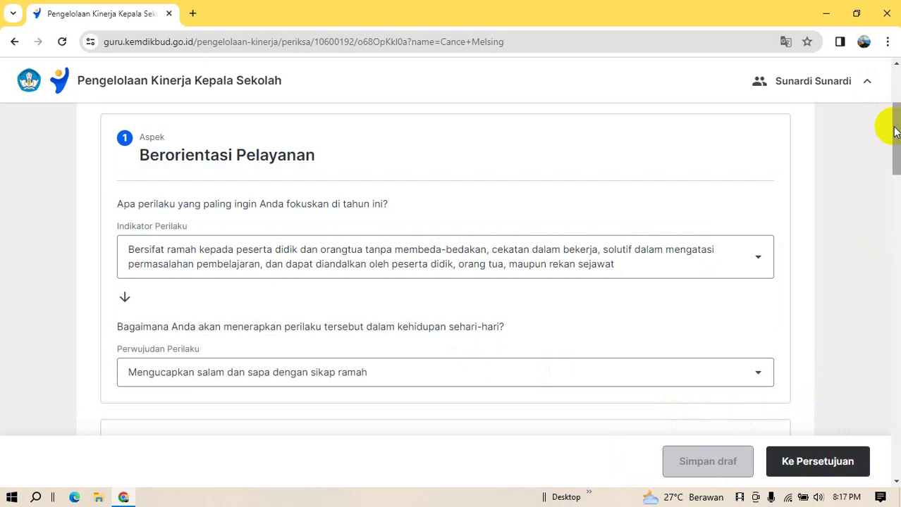
# Step: Review the Indikator Perilaku and Perwujudan Perilaku chosen for the Berorientasi Pelayanan, Akuntabel, Kompeten and Harmonis aspects
pyautogui.moveTo(895, 132)
pyautogui.mouseDown()
pyautogui.moveTo(895, 112)
pyautogui.moveTo(897, 126)
pyautogui.mouseUp()
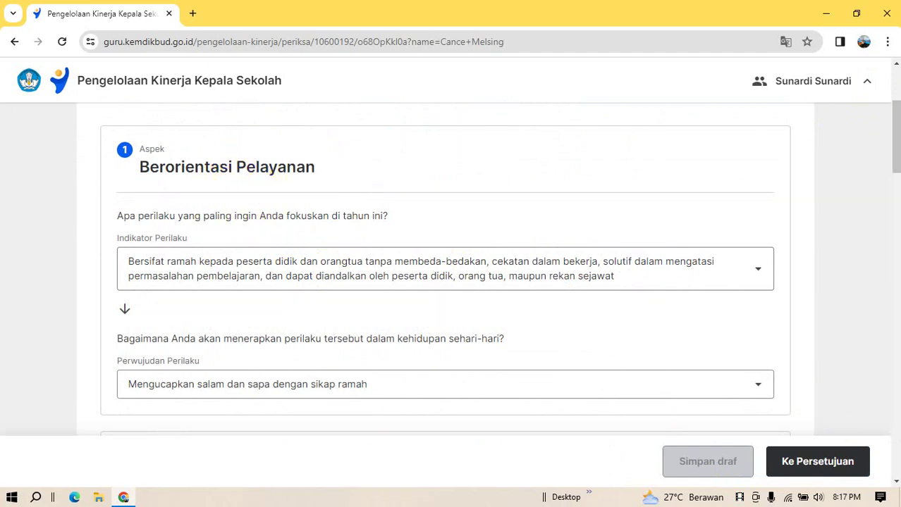
pyautogui.scroll(3, 897, 143)
pyautogui.scroll(-3, 356, 317)
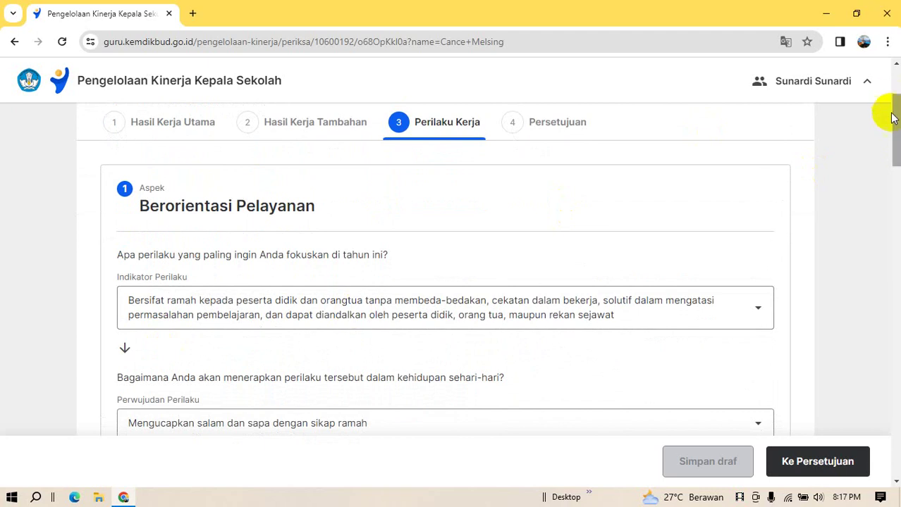
pyautogui.moveTo(886, 110); pyautogui.dragTo(879, 236)
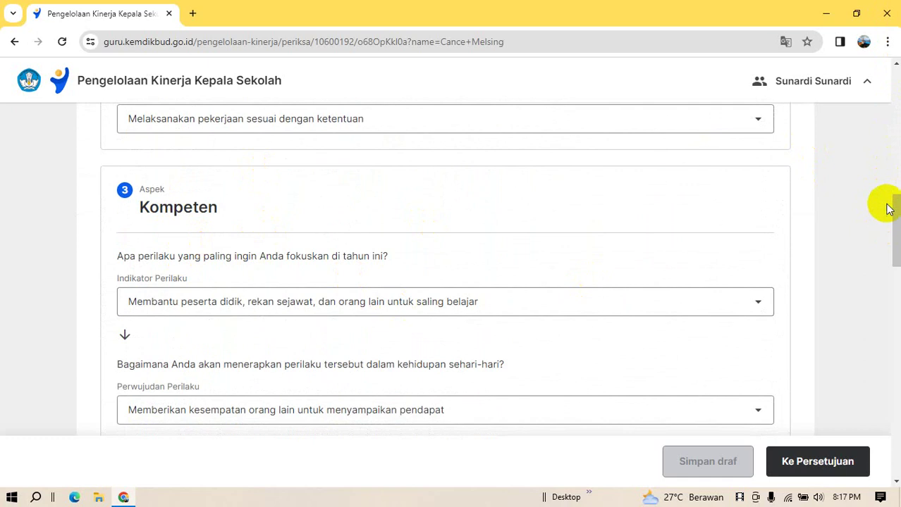
pyautogui.moveTo(896, 217); pyautogui.dragTo(891, 256)
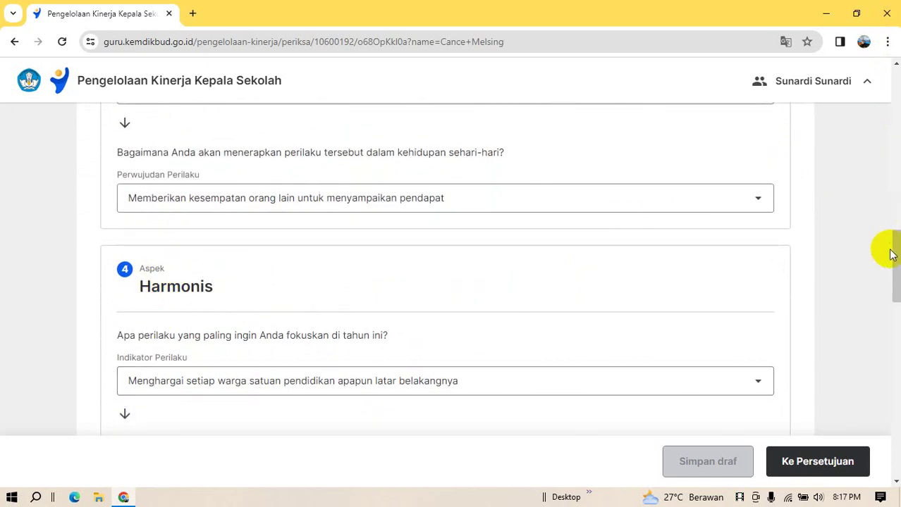
pyautogui.moveTo(895, 250); pyautogui.dragTo(894, 295)
pyautogui.scroll(1, 451, 303)
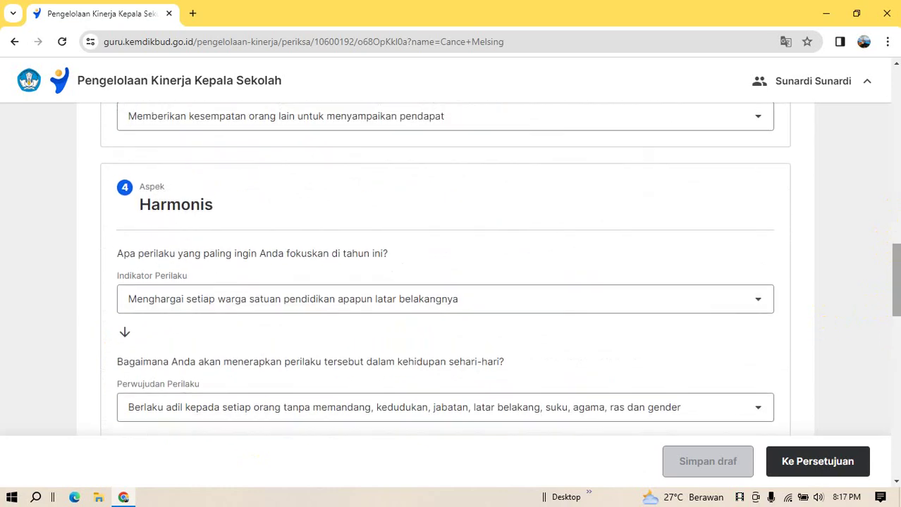
pyautogui.moveTo(892, 259); pyautogui.dragTo(891, 110)
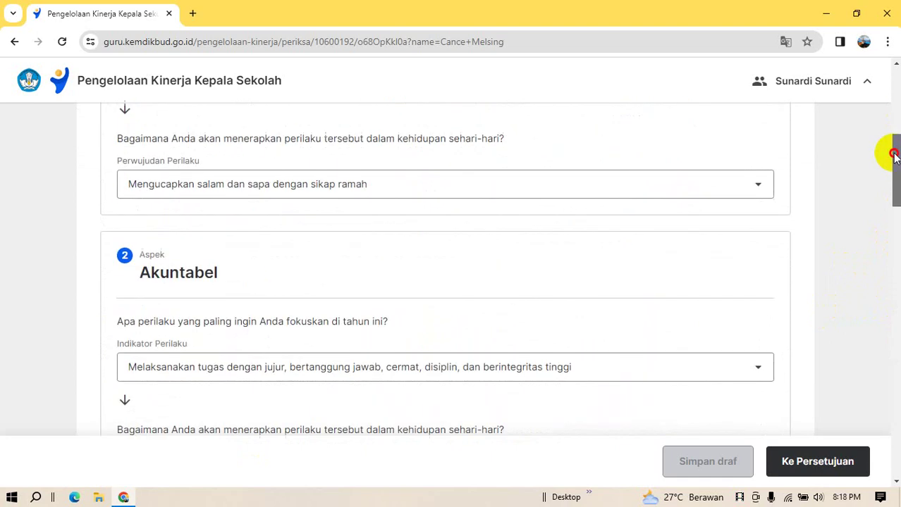
# Step: Review the behaviour choices made for the Adaptif and Kolaboratif aspects
pyautogui.moveTo(893, 154); pyautogui.dragTo(862, 354)
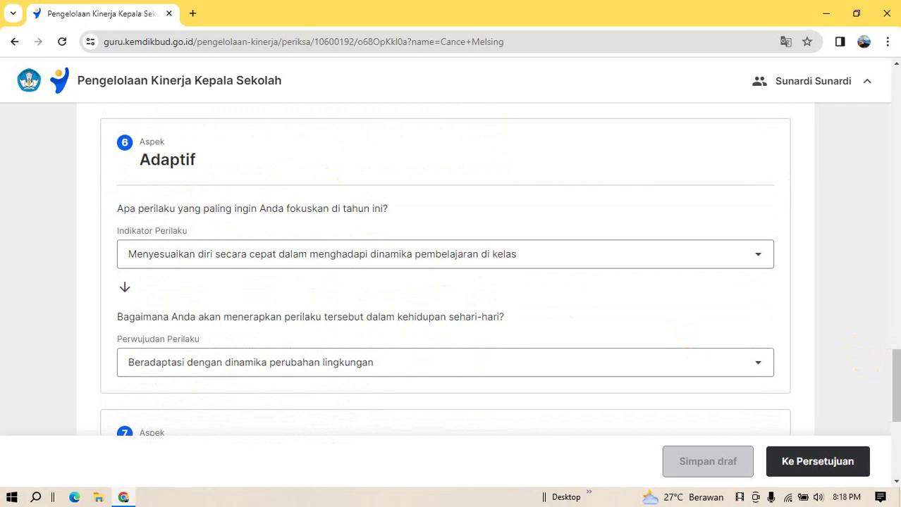
pyautogui.moveTo(895, 358); pyautogui.dragTo(752, 388)
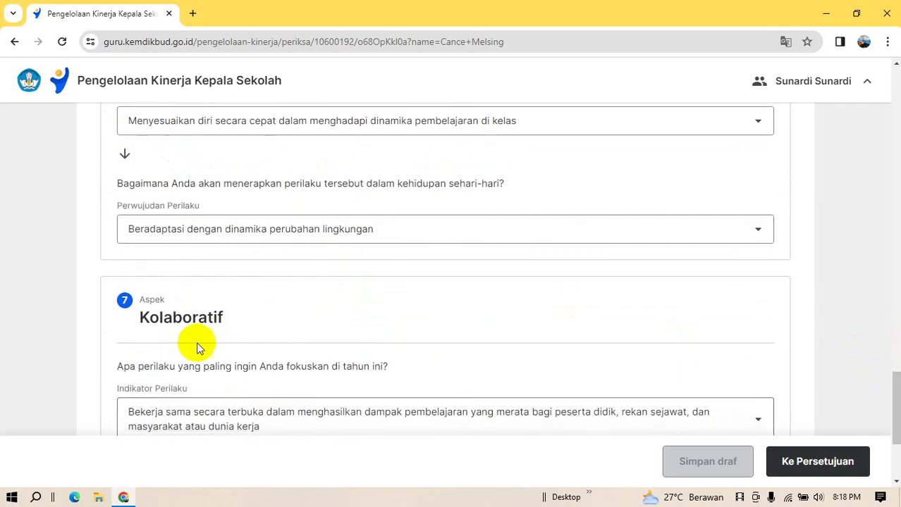
pyautogui.moveTo(891, 381); pyautogui.dragTo(892, 351)
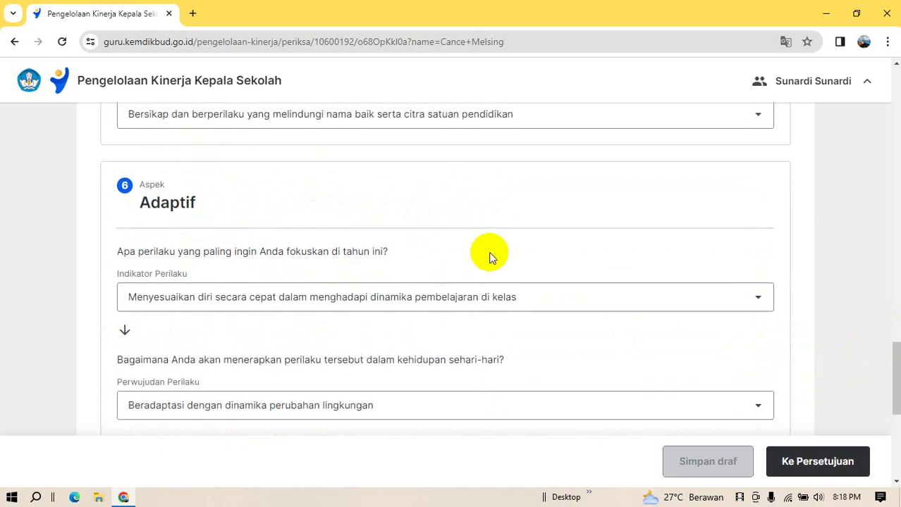
pyautogui.scroll(-2, 895, 365)
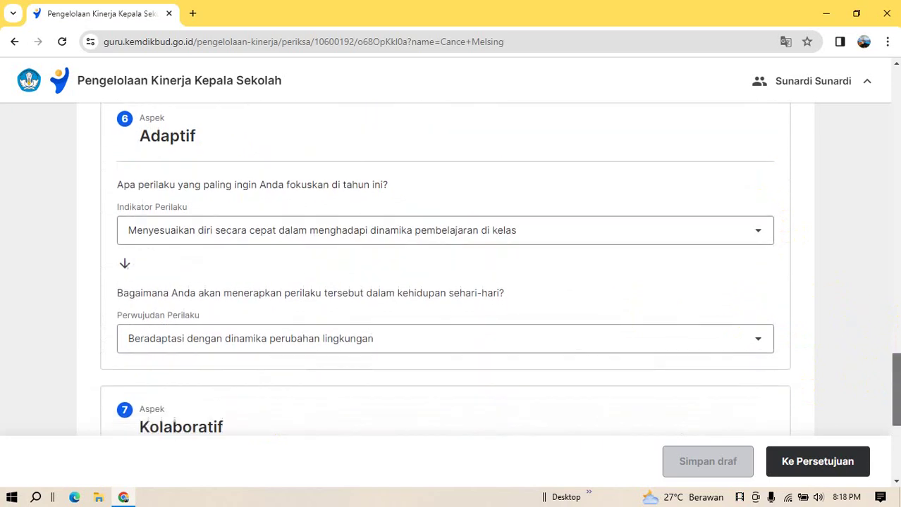
pyautogui.moveTo(897, 381)
pyautogui.mouseDown()
pyautogui.moveTo(896, 370)
pyautogui.moveTo(897, 397)
pyautogui.mouseUp()
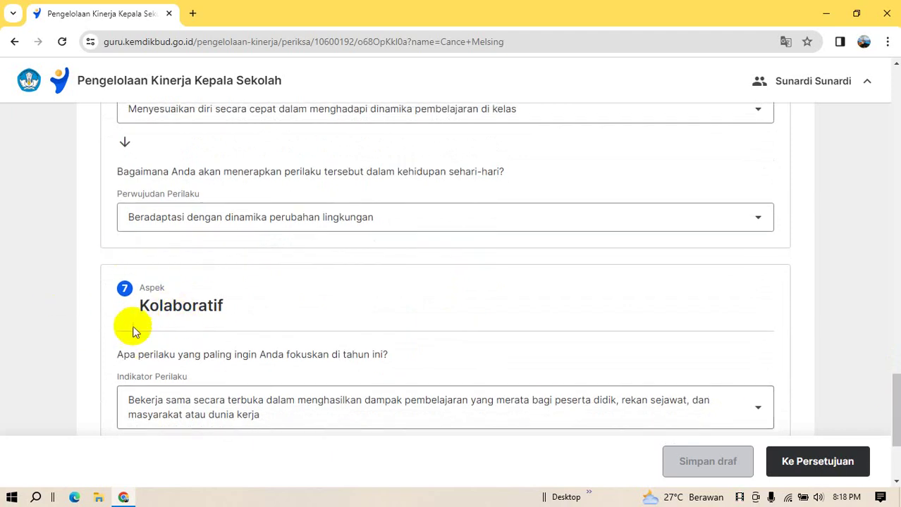
pyautogui.click(899, 379)
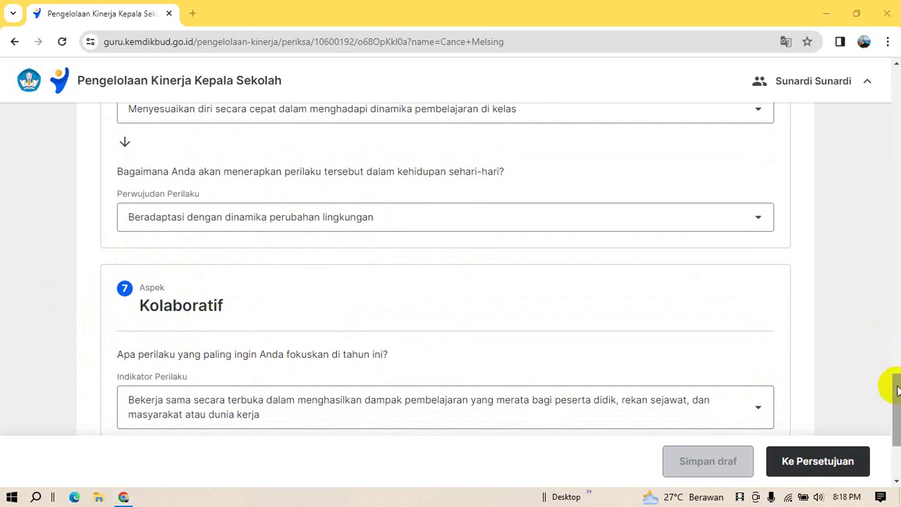
# Step: Reselect "Mengucapkan salam dan sapa dengan sikap ramah" as the Perwujudan Perilaku of the Berorientasi Pelayanan aspect
pyautogui.moveTo(897, 391); pyautogui.dragTo(895, 111)
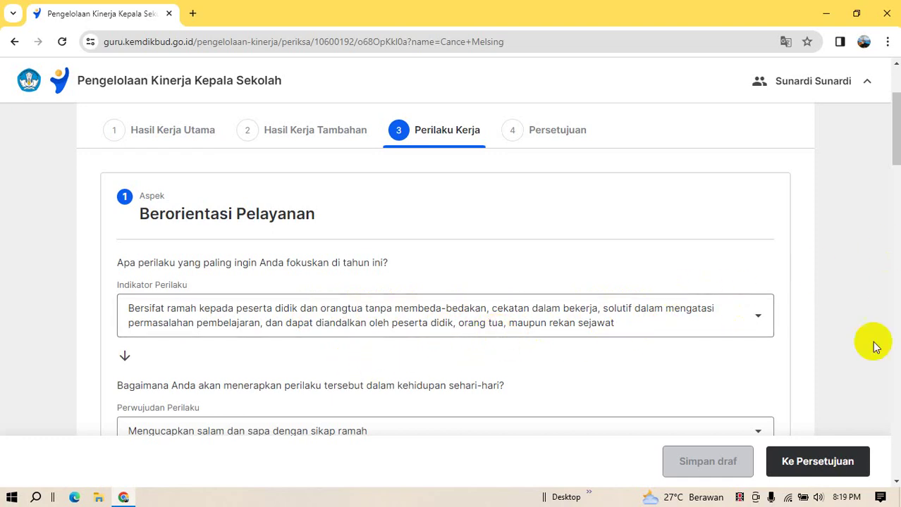
pyautogui.moveTo(895, 138); pyautogui.dragTo(895, 184)
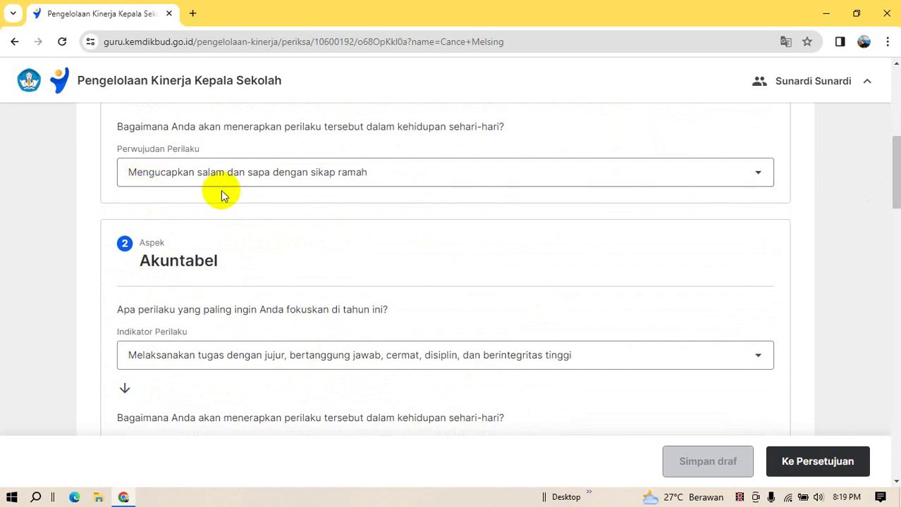
pyautogui.click(761, 174)
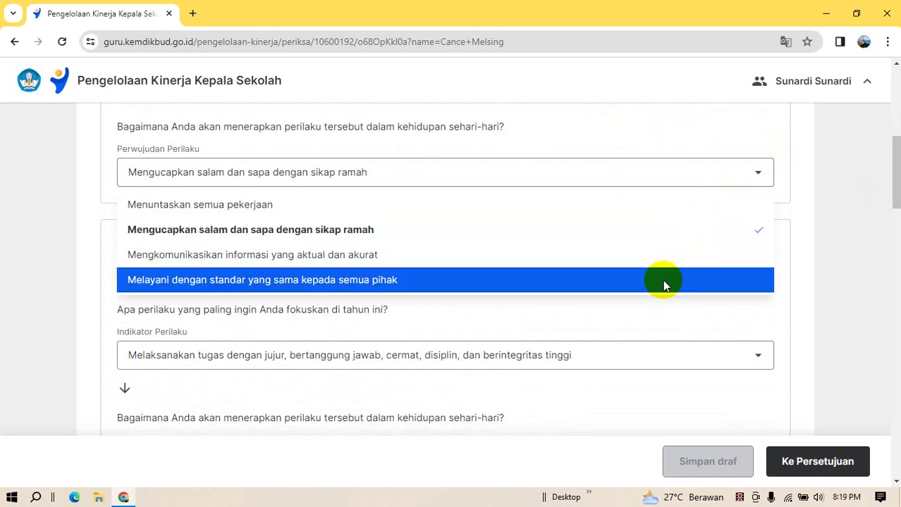
pyautogui.click(666, 232)
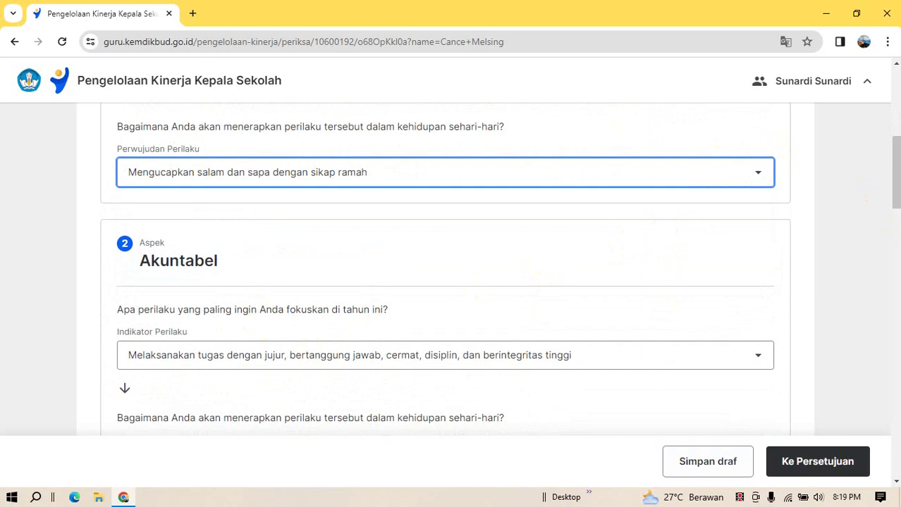
# Step: Reselect "Melaksanakan tugas dengan jujur, bertanggung jawab, cermat, disiplin, dan berintegritas tinggi" as the Indikator Perilaku of the Akuntabel aspect
pyautogui.click(896, 169)
pyautogui.moveTo(895, 178); pyautogui.dragTo(895, 199)
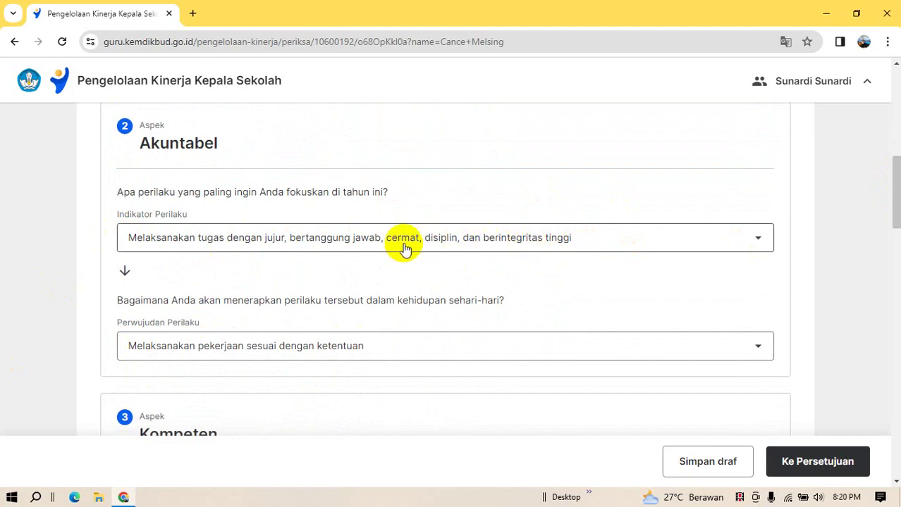
pyautogui.click(760, 240)
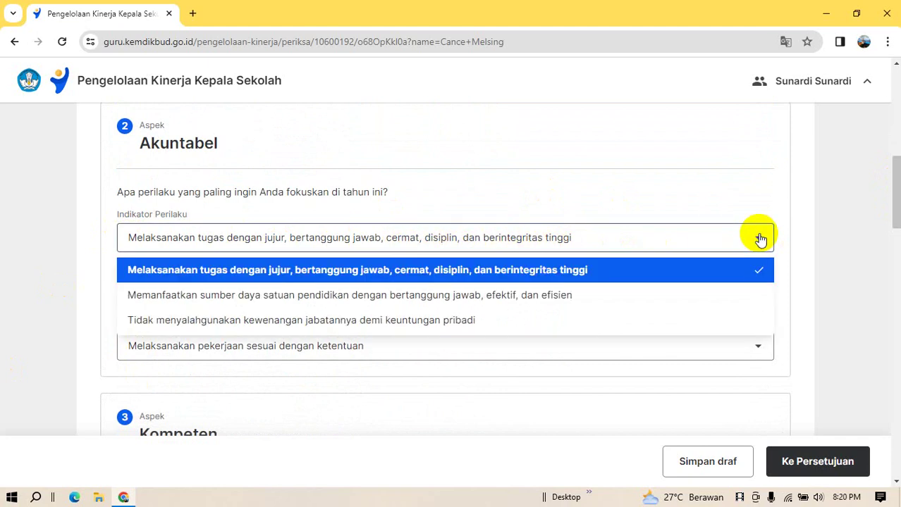
pyautogui.click(685, 276)
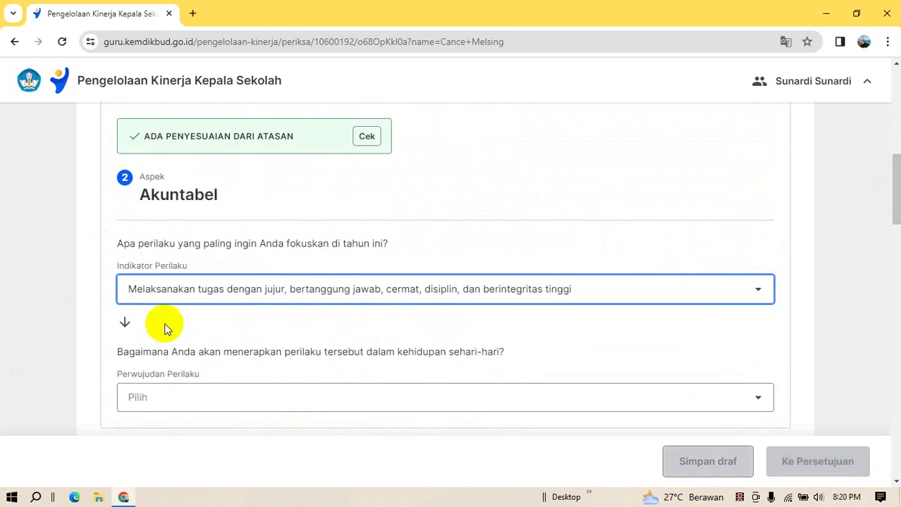
# Step: Try "Memanfaatkan sumber daya satuan pendidikan dengan bertanggung jawab, efektif, dan efisien" as Akuntabel's Indikator Perilaku, and restore the "Melaksanakan tugas dengan jujur" option
pyautogui.moveTo(897, 194)
pyautogui.mouseDown()
pyautogui.moveTo(896, 225)
pyautogui.moveTo(896, 203)
pyautogui.moveTo(897, 212)
pyautogui.mouseUp()
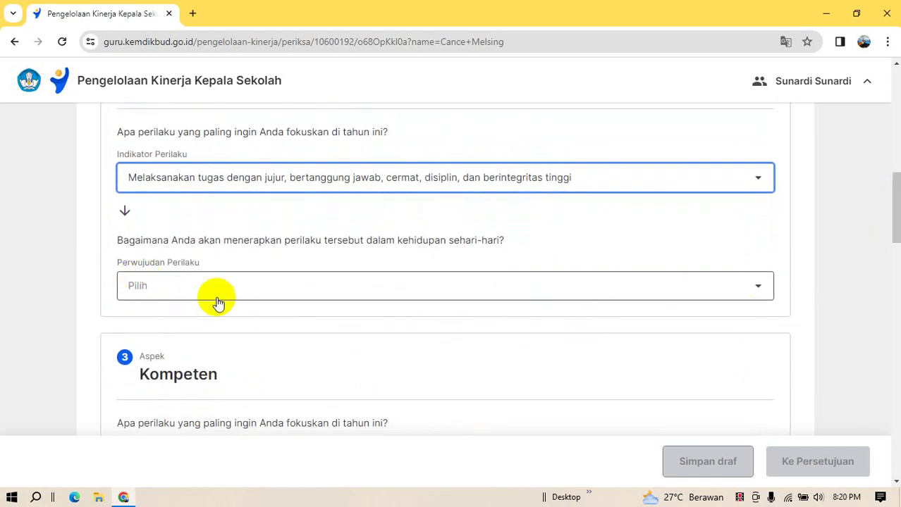
pyautogui.moveTo(897, 196); pyautogui.dragTo(896, 175)
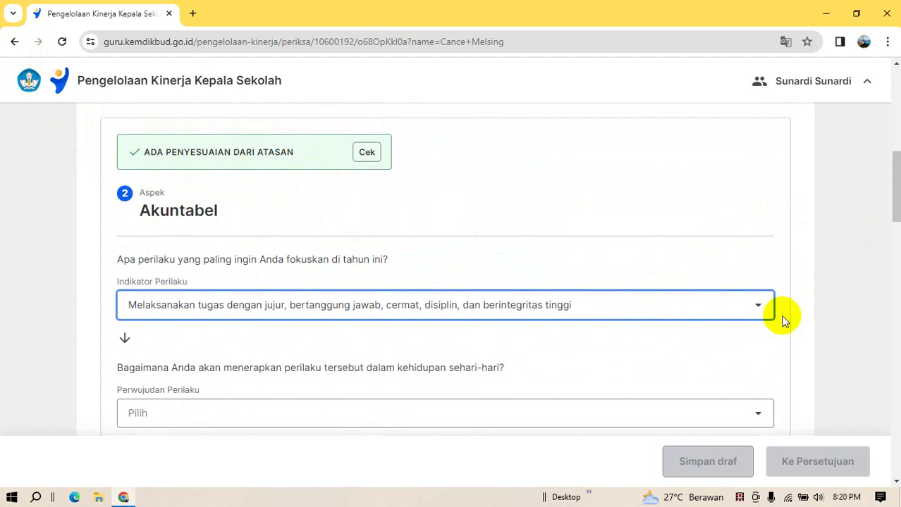
pyautogui.click(754, 307)
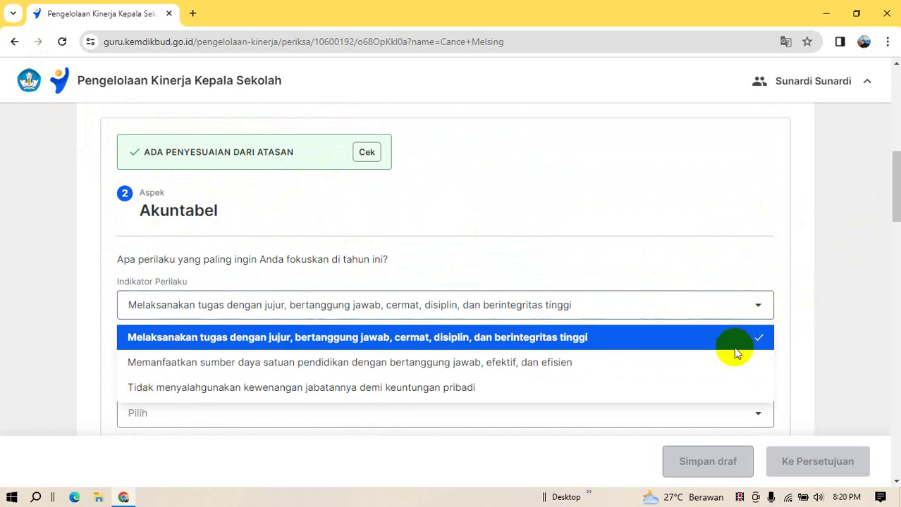
pyautogui.click(719, 370)
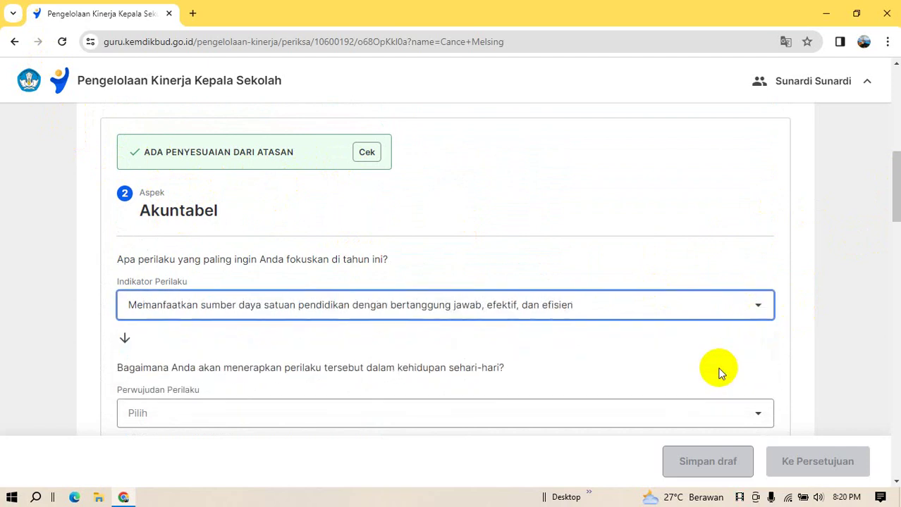
pyautogui.click(765, 304)
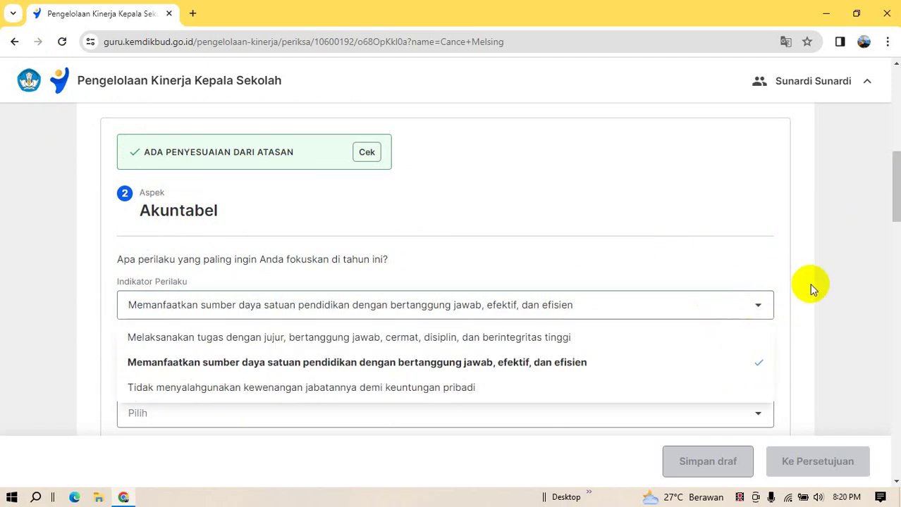
pyautogui.click(259, 345)
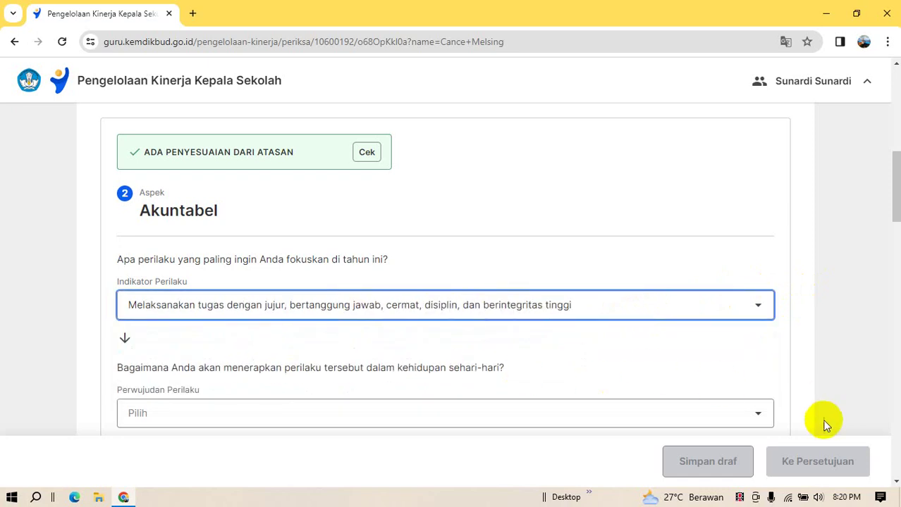
# Step: Set the Perwujudan Perilaku of the Akuntabel aspect to "Melaksanakan pekerjaan sesuai dengan ketentuan"
pyautogui.click(756, 421)
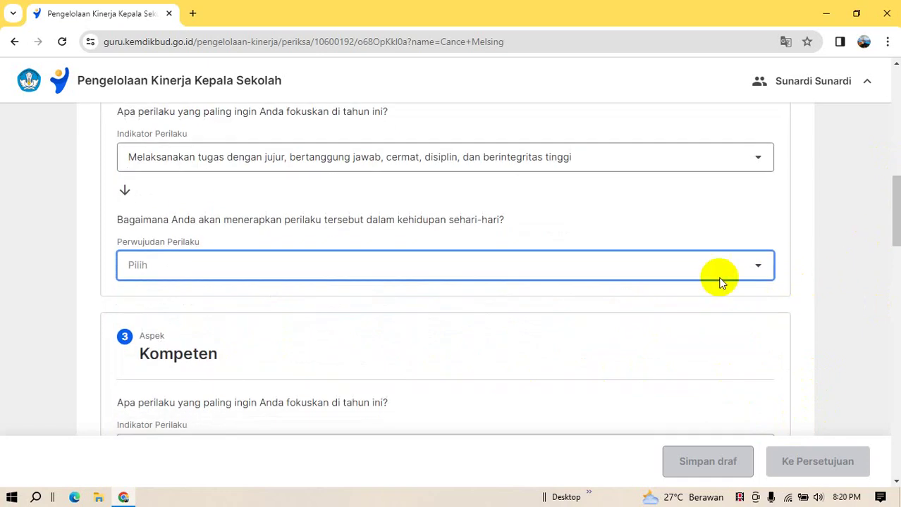
pyautogui.click(759, 266)
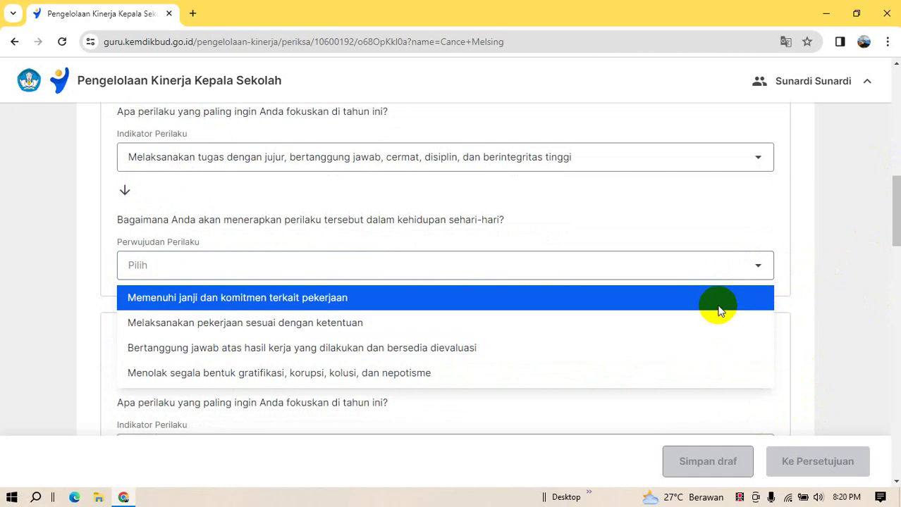
pyautogui.click(691, 331)
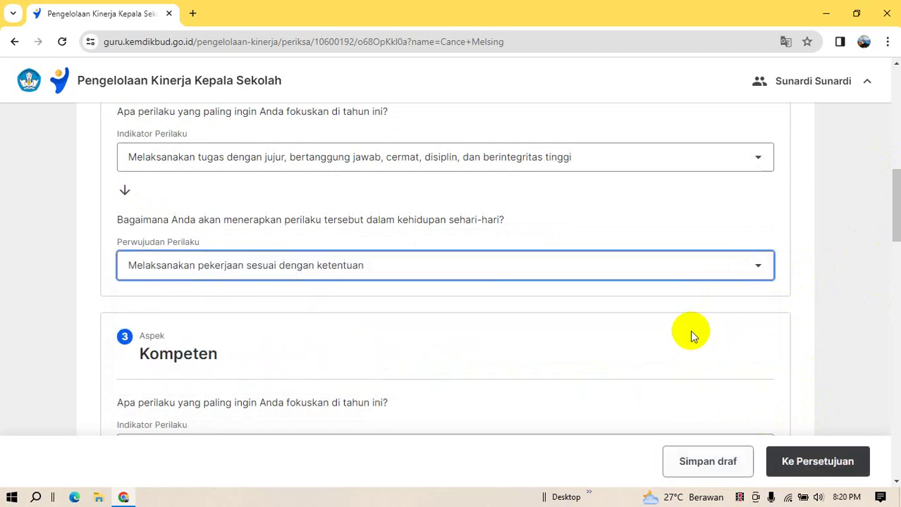
# Step: Try "Bertanggung jawab atas hasil kerja yang dilakukan dan bersedia dievaluasi" as Akuntabel's Perwujudan Perilaku, and restore "Melaksanakan pekerjaan sesuai dengan ketentuan"
pyautogui.moveTo(896, 185)
pyautogui.mouseDown()
pyautogui.moveTo(896, 161)
pyautogui.moveTo(895, 185)
pyautogui.mouseUp()
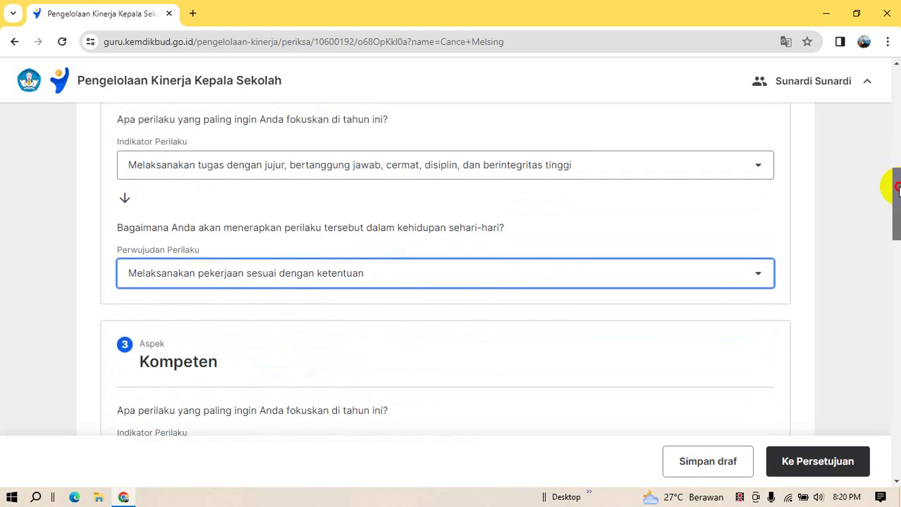
pyautogui.click(758, 279)
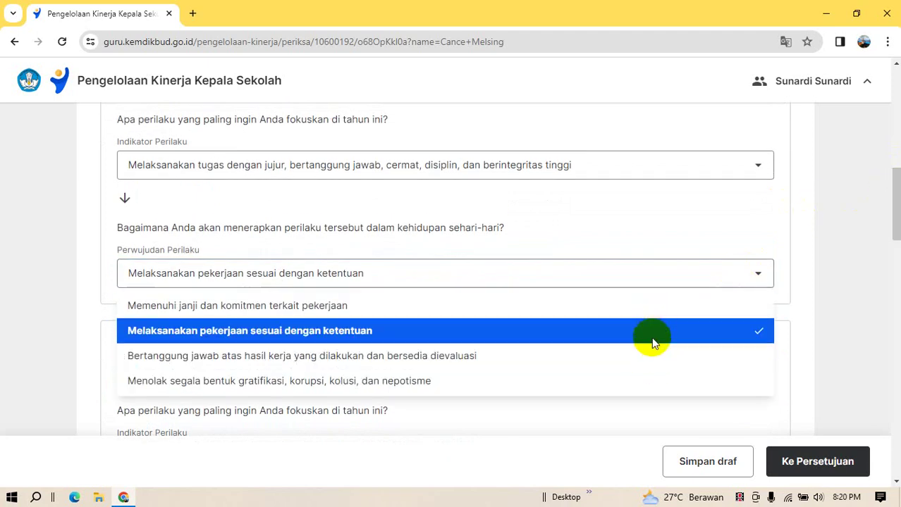
pyautogui.click(648, 356)
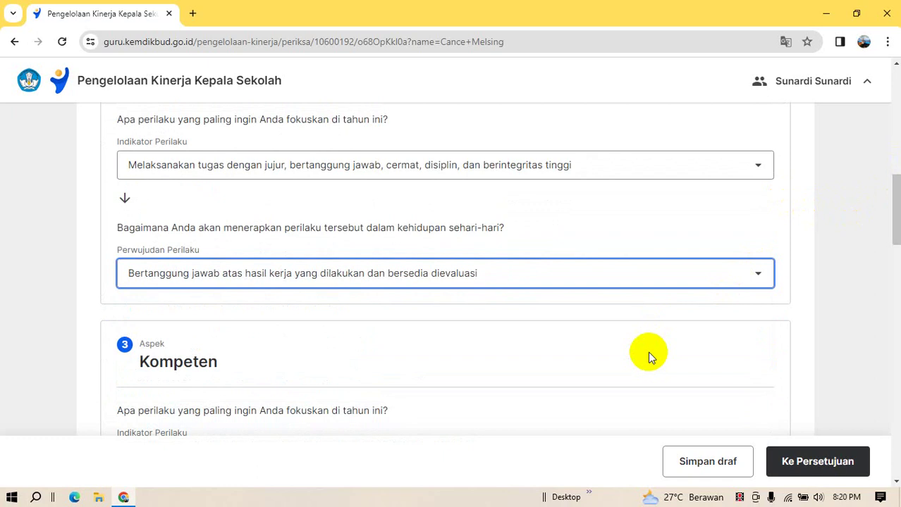
pyautogui.moveTo(892, 219); pyautogui.dragTo(895, 191)
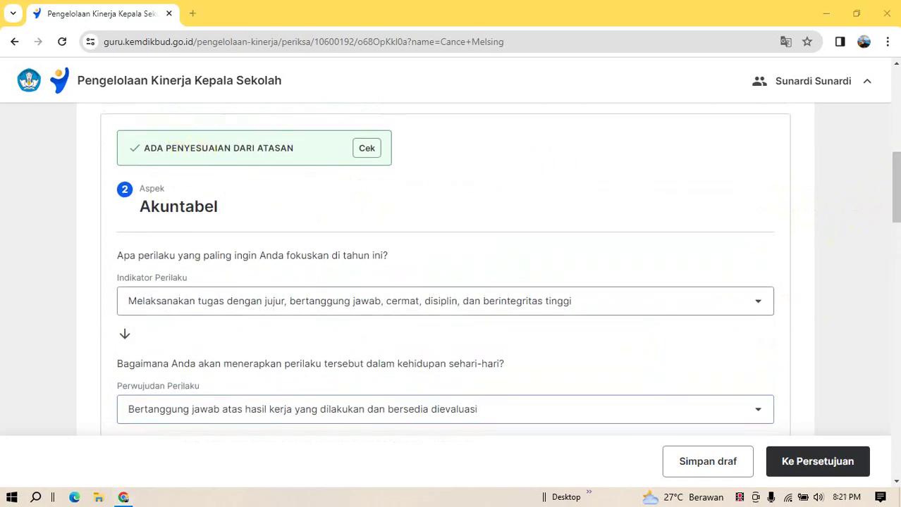
pyautogui.scroll(-3, 895, 202)
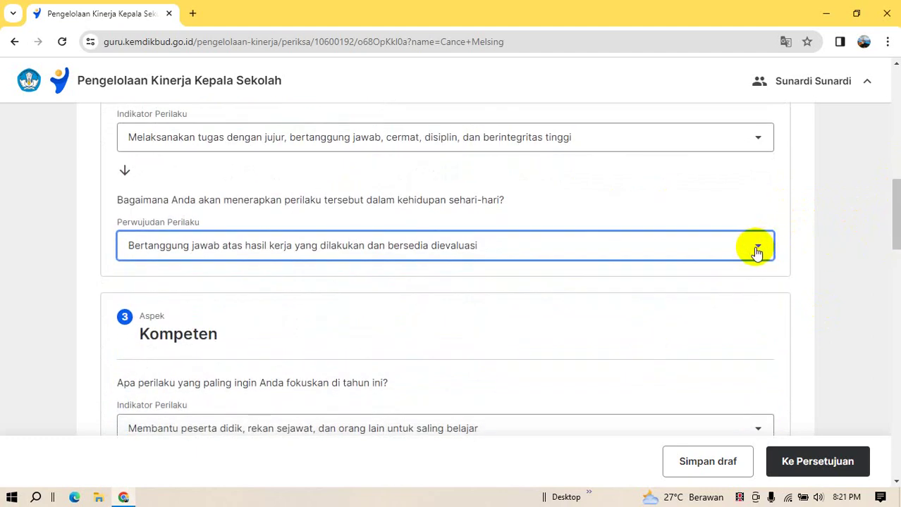
pyautogui.click(756, 245)
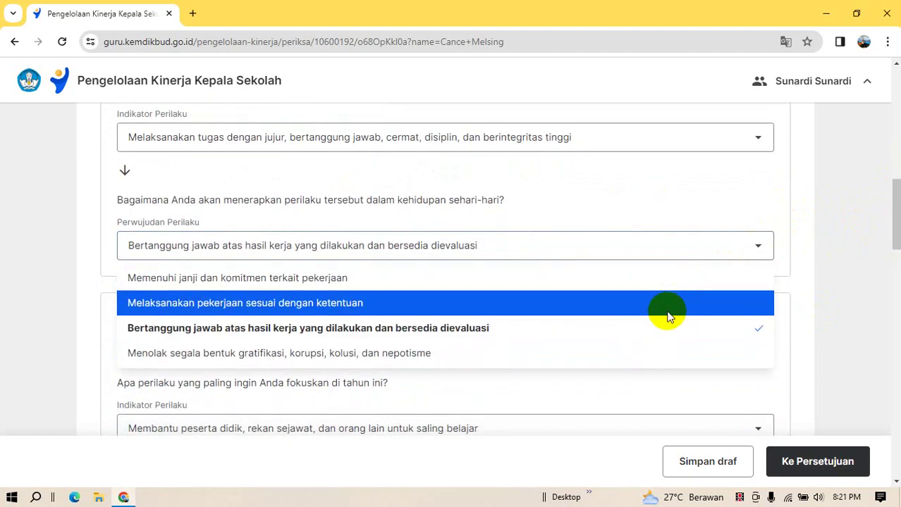
pyautogui.click(666, 310)
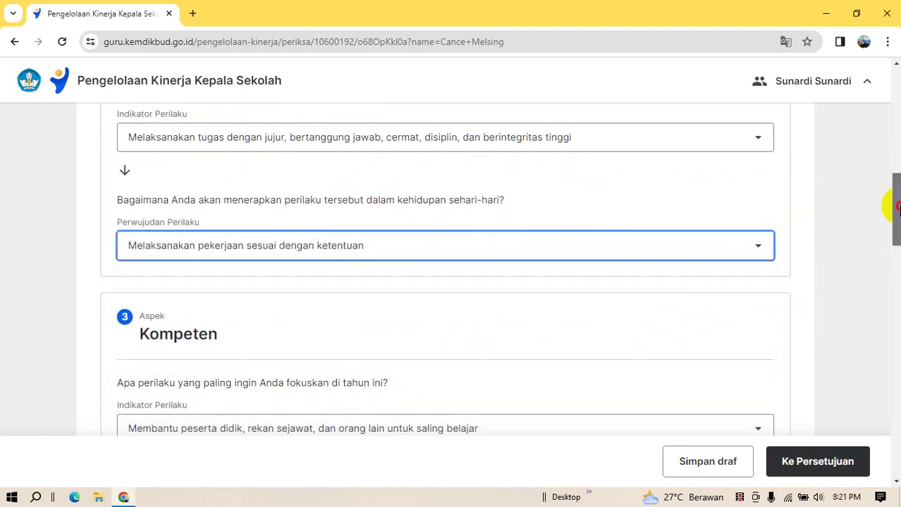
# Step: Reselect "Membantu peserta didik, rekan sejawat, dan orang lain untuk saling belajar" as the Indikator Perilaku of the Kompeten aspect
pyautogui.moveTo(897, 205); pyautogui.dragTo(895, 233)
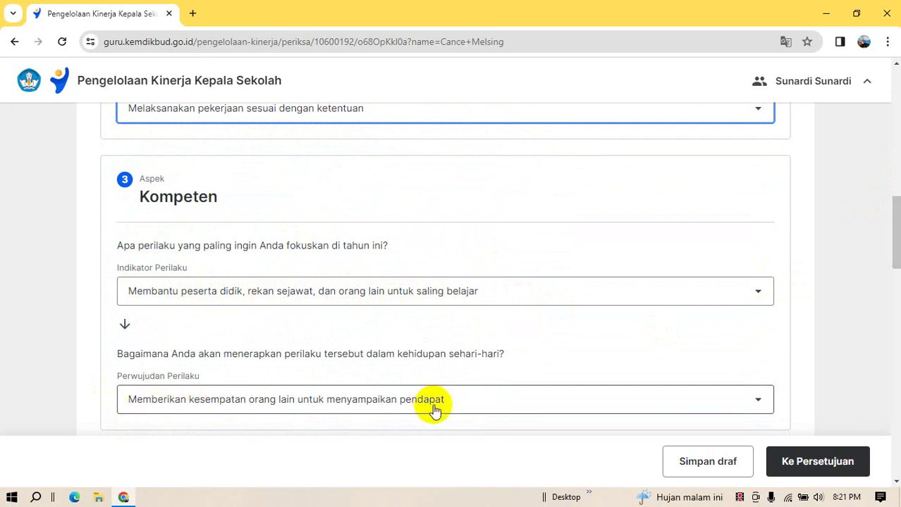
pyautogui.click(758, 291)
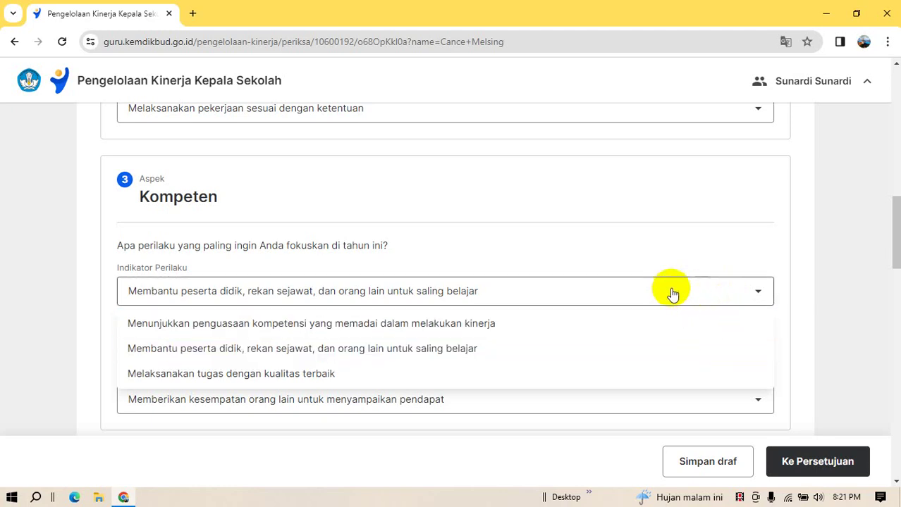
pyautogui.click(452, 347)
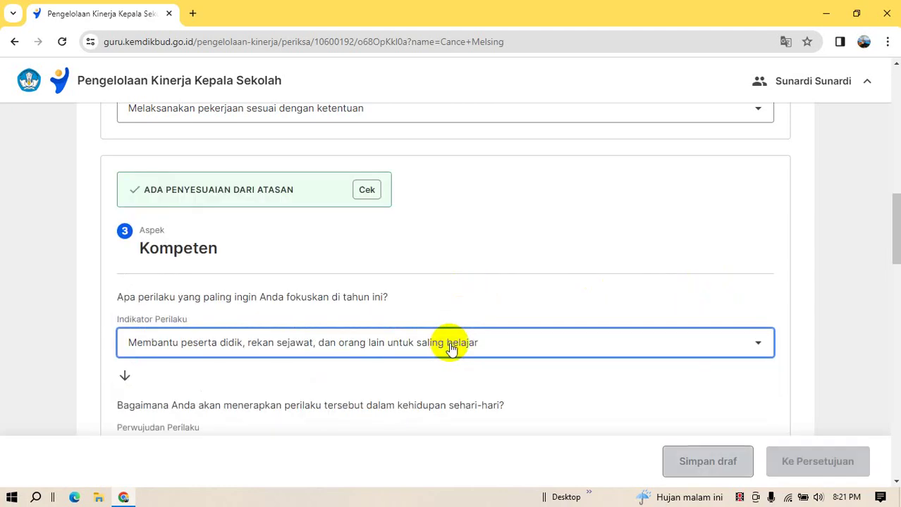
# Step: Try "Menunjukkan penguasaan kompetensi yang memadai dalam melakukan kinerja" as Kompeten's Indikator Perilaku, and restore "Membantu peserta didik, rekan sejawat, dan orang lain untuk saling belajar"
pyautogui.click(761, 347)
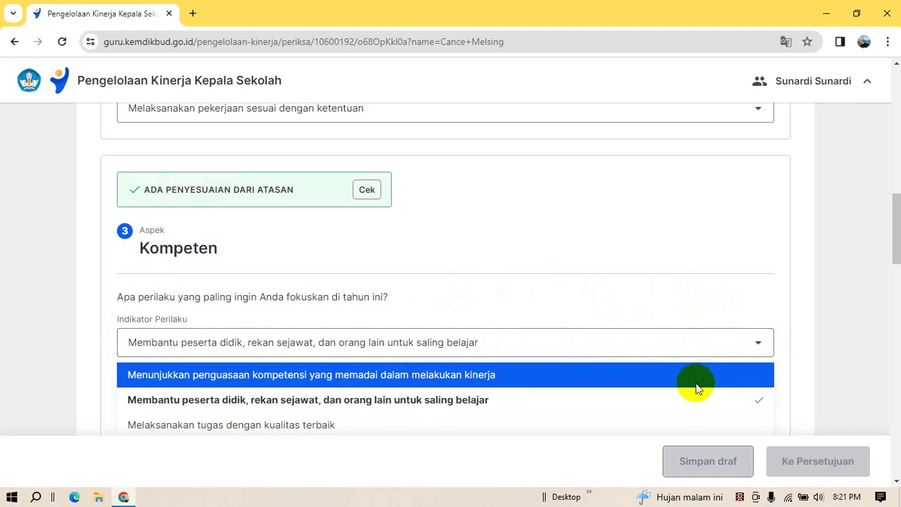
pyautogui.click(693, 383)
pyautogui.click(756, 344)
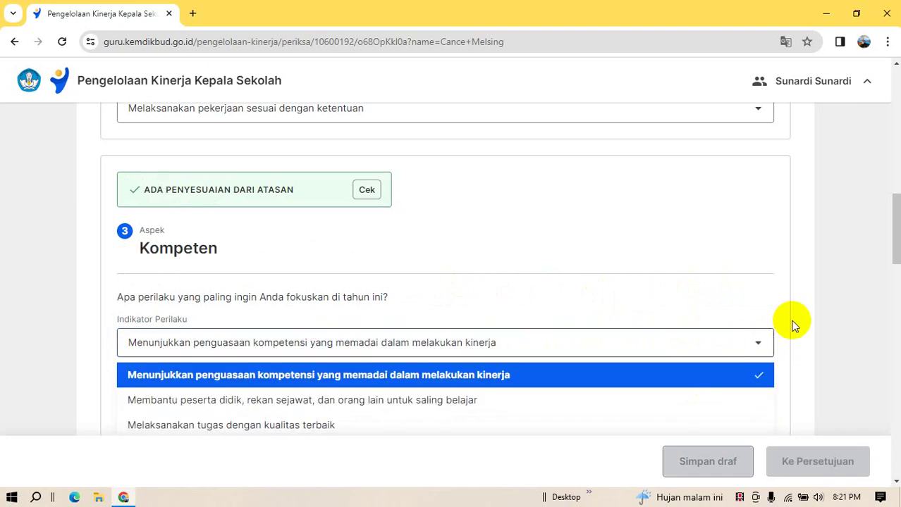
pyautogui.moveTo(897, 231); pyautogui.dragTo(898, 263)
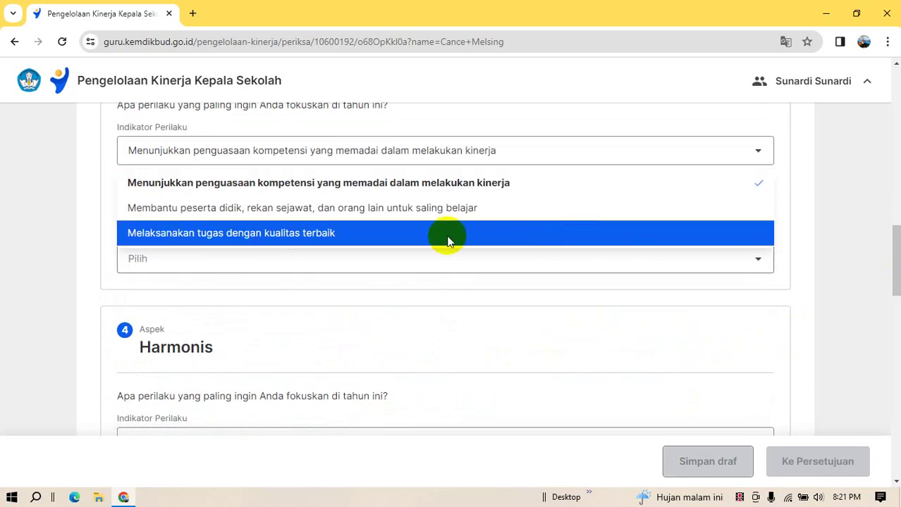
pyautogui.click(434, 214)
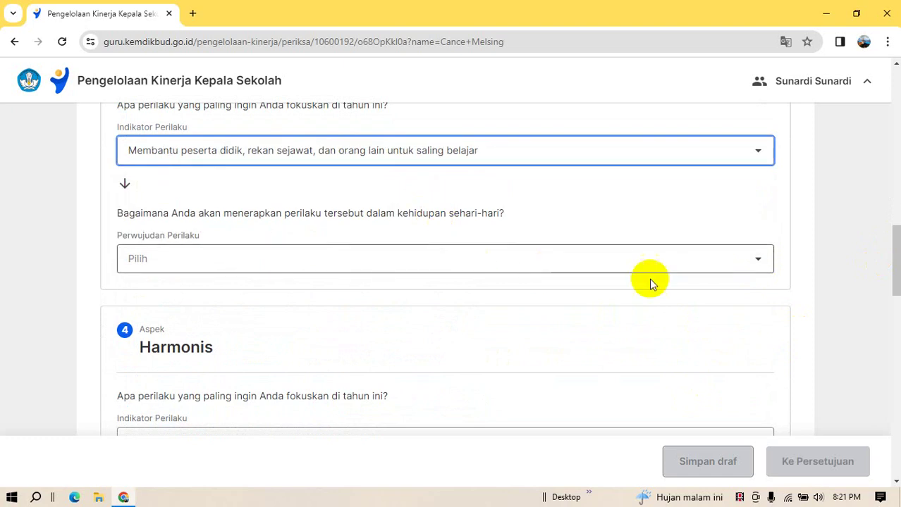
# Step: Set the Perwujudan Perilaku of the Kompeten aspect to "Memberikan kesempatan orang lain untuk menyampaikan pendapat"
pyautogui.click(755, 261)
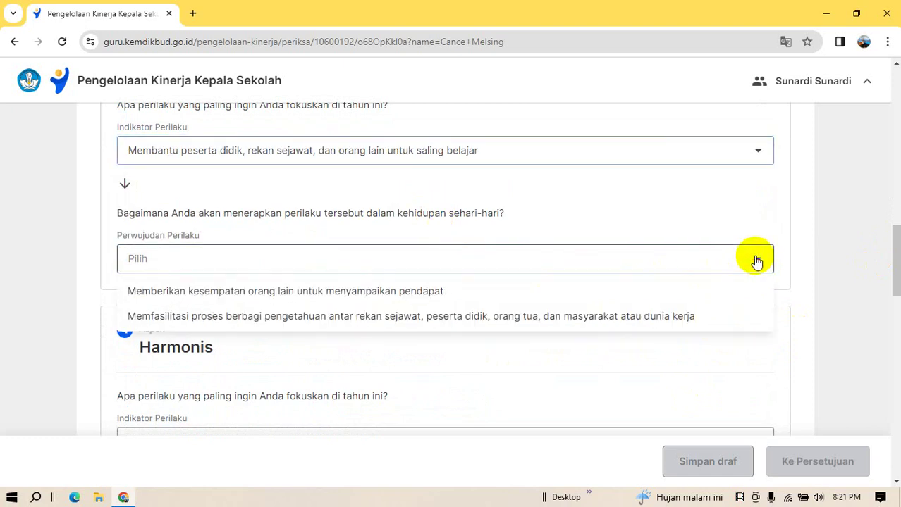
pyautogui.click(681, 300)
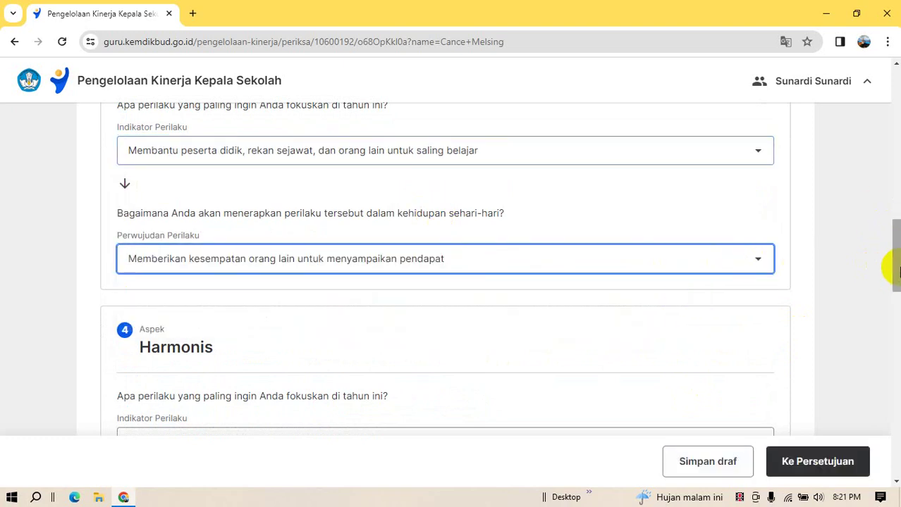
pyautogui.moveTo(895, 261)
pyautogui.mouseDown()
pyautogui.moveTo(892, 224)
pyautogui.moveTo(895, 255)
pyautogui.mouseUp()
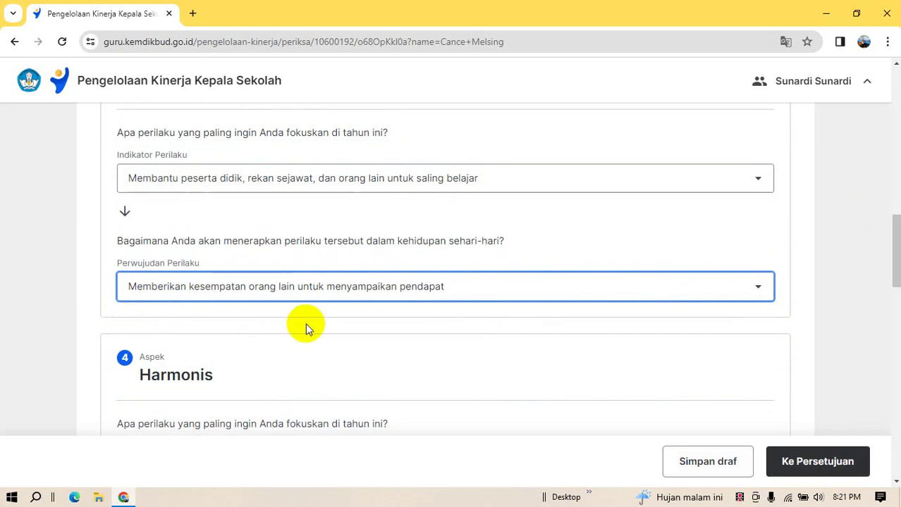
pyautogui.click(754, 287)
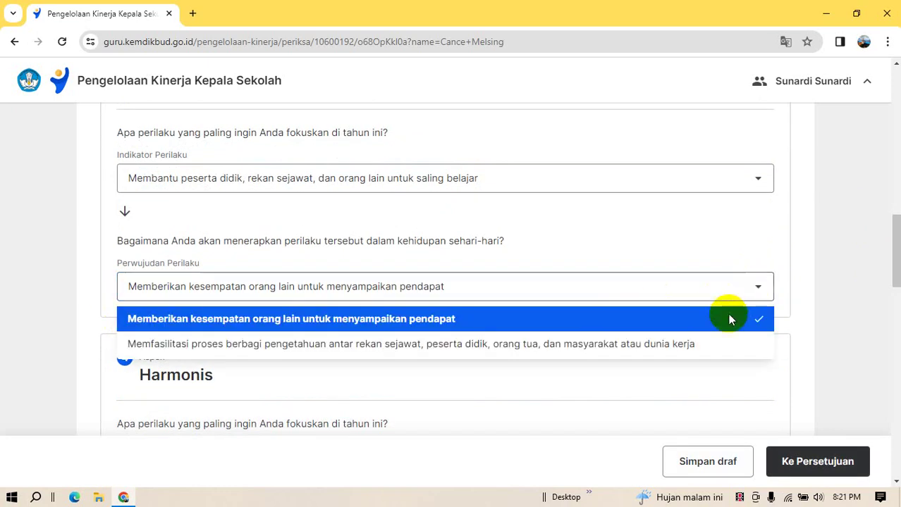
pyautogui.click(688, 321)
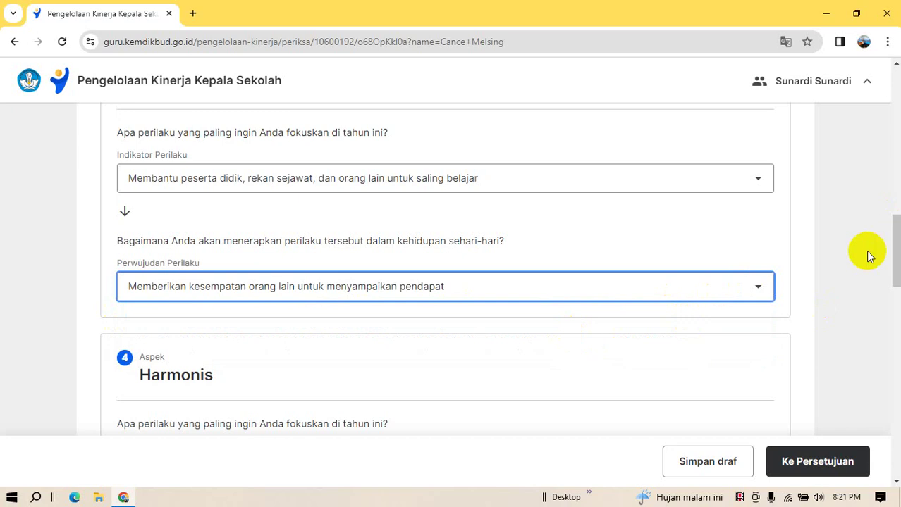
# Step: Reselect "Menghargai setiap warga satuan pendidikan apapun latar belakangnya" as the Indikator Perilaku of the Harmonis aspect
pyautogui.moveTo(892, 238); pyautogui.dragTo(892, 269)
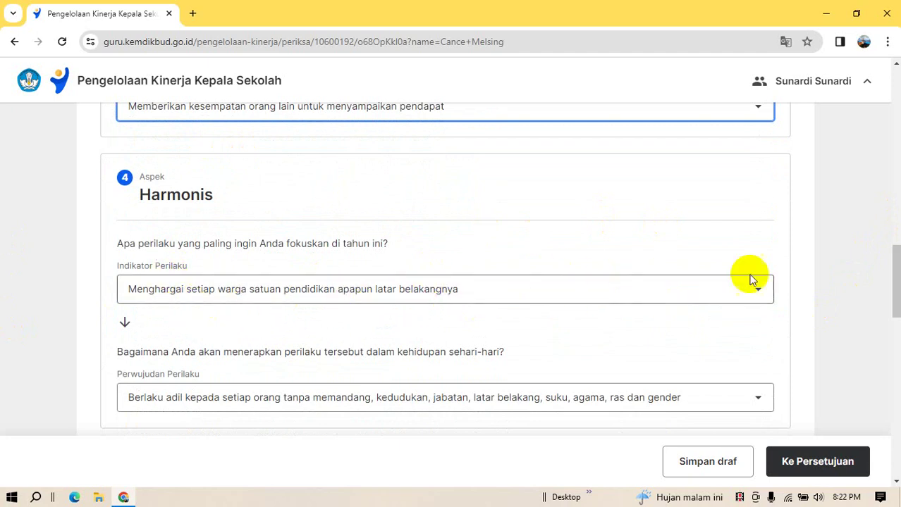
pyautogui.click(762, 292)
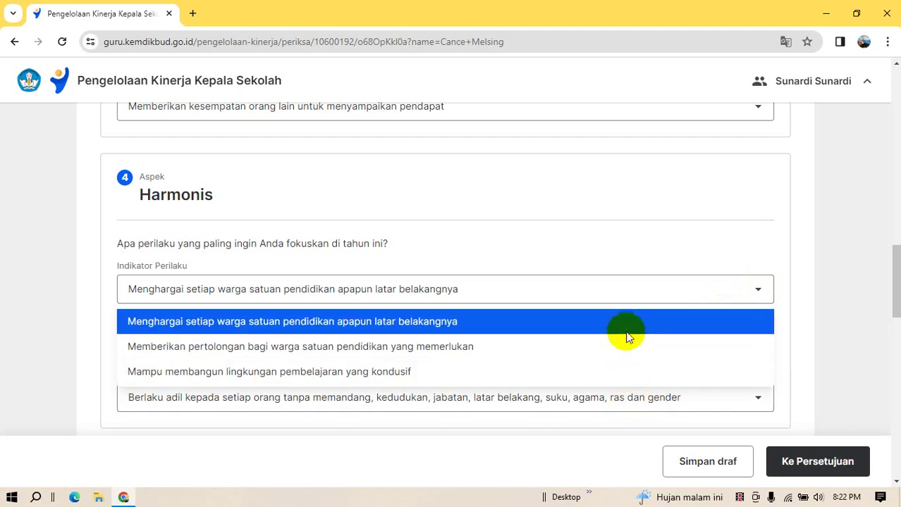
pyautogui.click(626, 325)
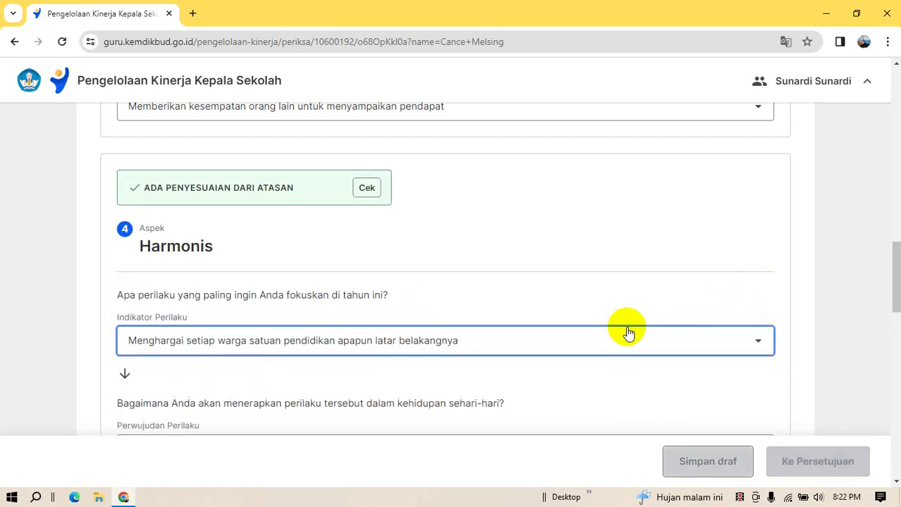
# Step: Set Harmonis's Perwujudan Perilaku to "Berlaku adil kepada setiap orang tanpa memandang, kedudukan, jabatan, latar belakang, suku, agama, ras dan gender"
pyautogui.click(899, 274)
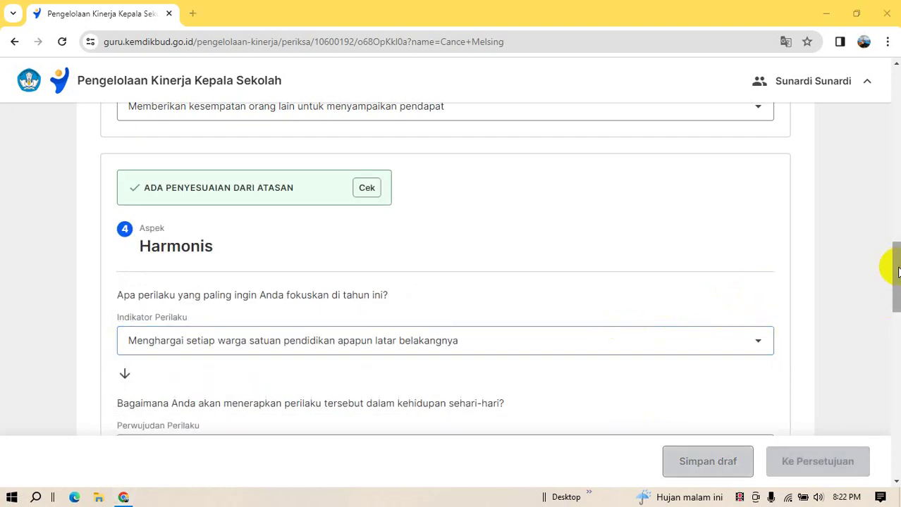
pyautogui.moveTo(899, 281); pyautogui.dragTo(895, 304)
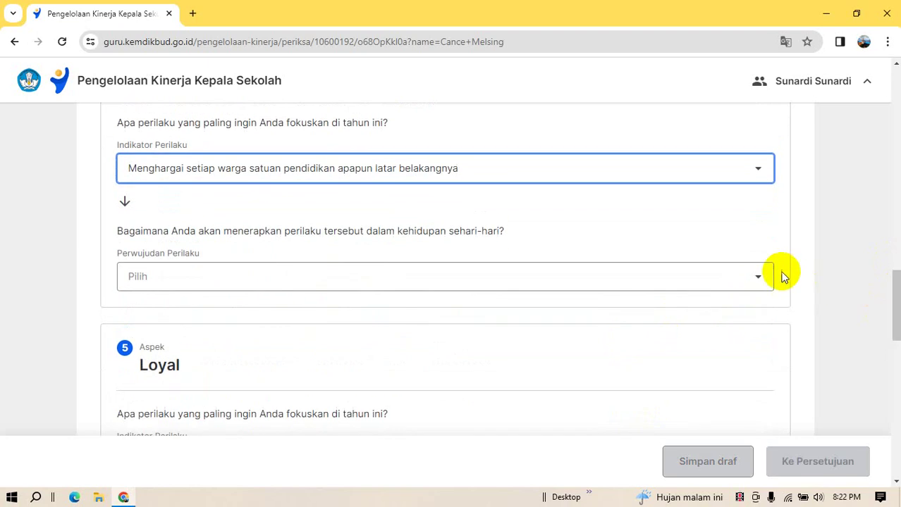
pyautogui.click(758, 284)
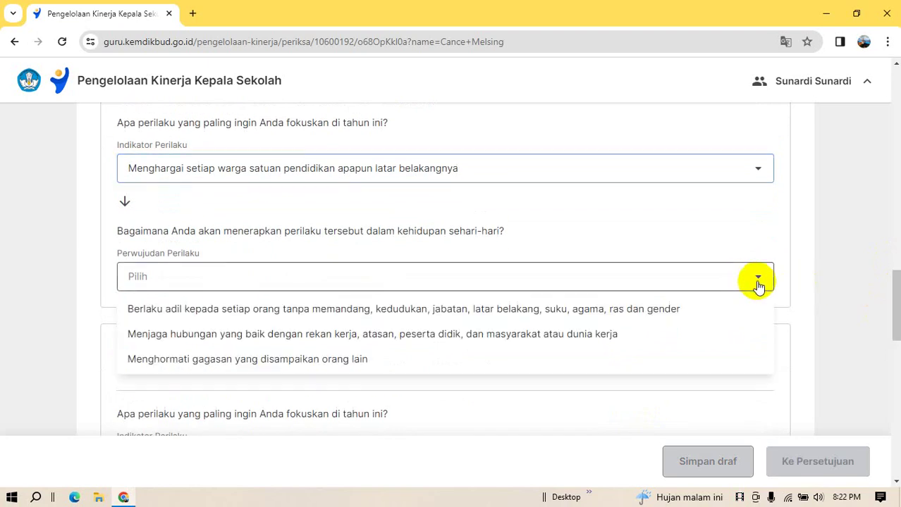
pyautogui.click(708, 321)
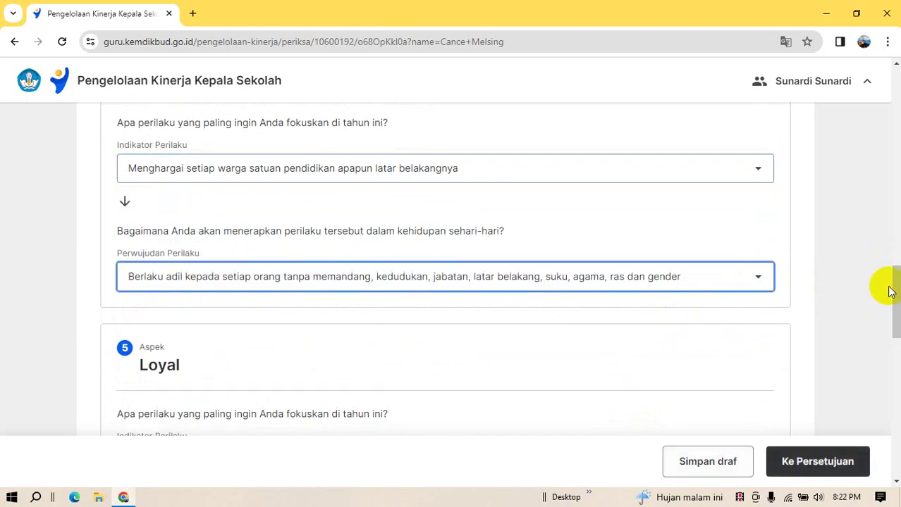
pyautogui.moveTo(896, 294)
pyautogui.mouseDown()
pyautogui.moveTo(897, 275)
pyautogui.moveTo(896, 290)
pyautogui.mouseUp()
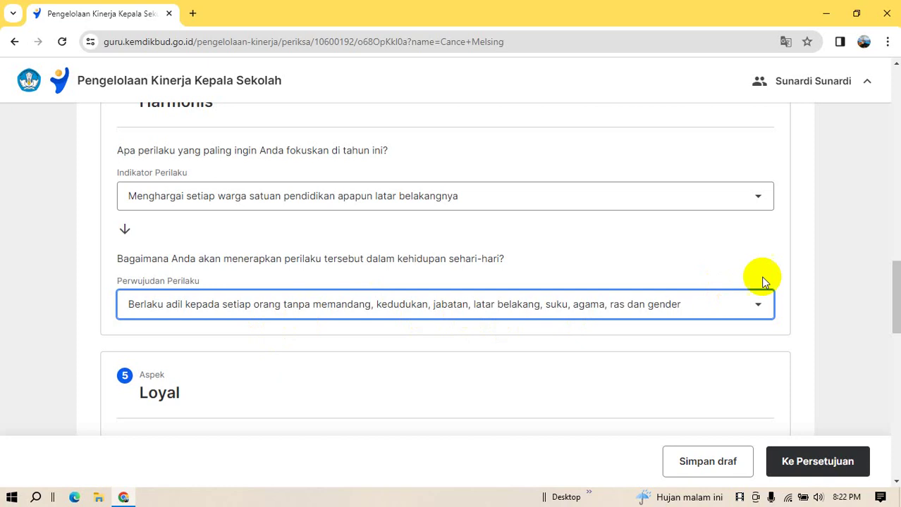
pyautogui.click(759, 307)
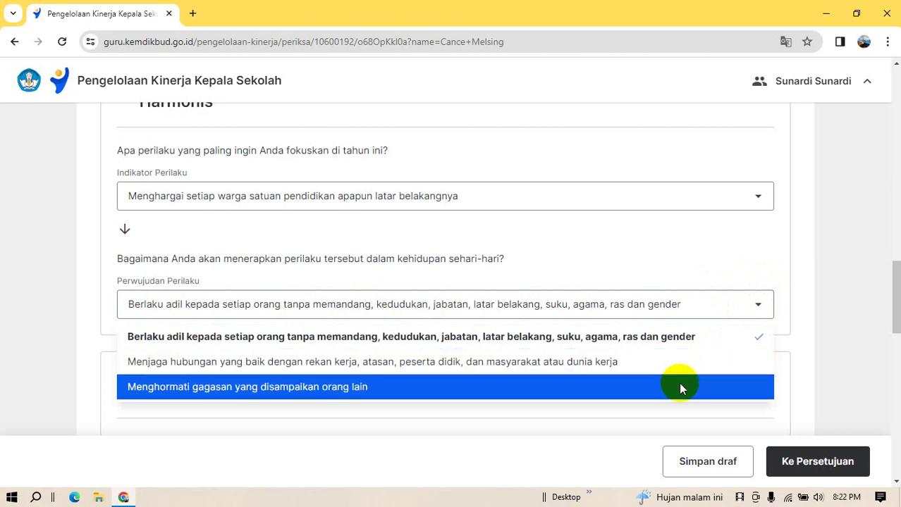
pyautogui.click(672, 339)
# Step: Reselect "Bersikap dan berperilaku yang melindungi nama baik serta citra satuan pendidikan" as the Perwujudan Perilaku of the Loyal aspect
pyautogui.moveTo(896, 271); pyautogui.dragTo(896, 307)
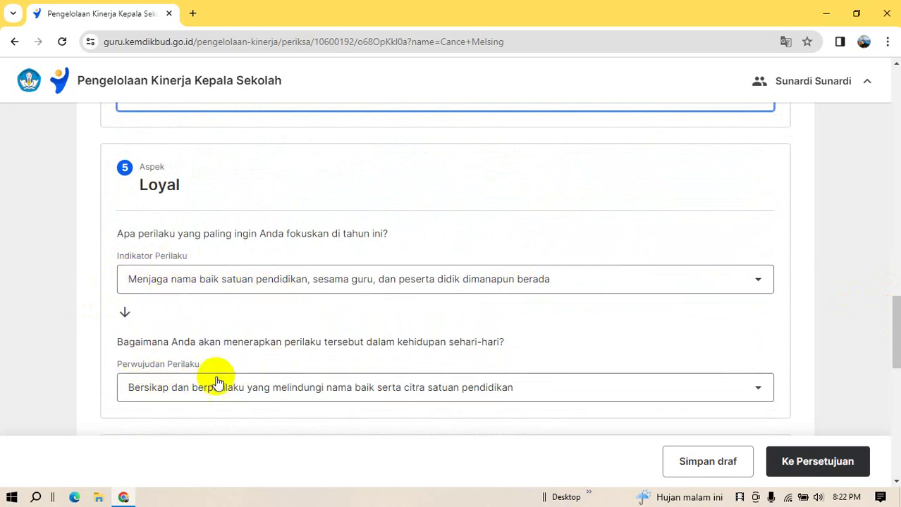
pyautogui.moveTo(896, 331); pyautogui.dragTo(850, 320)
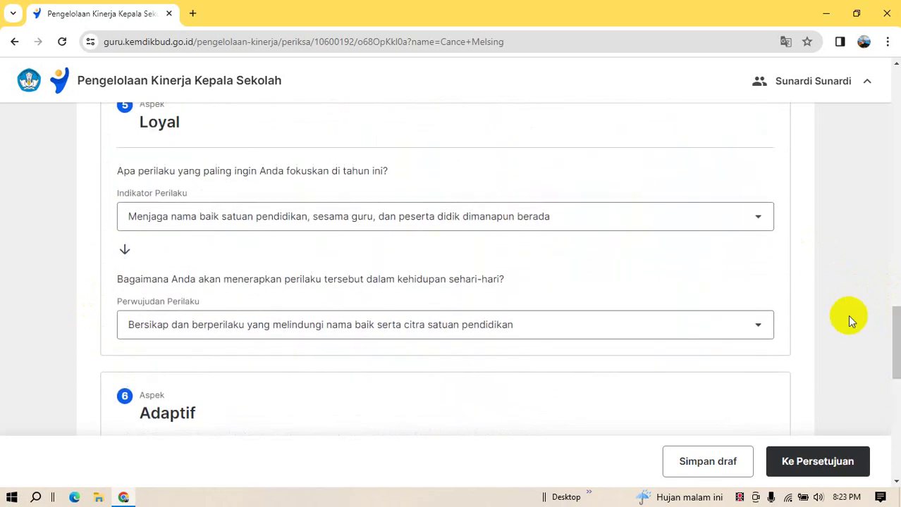
pyautogui.click(759, 324)
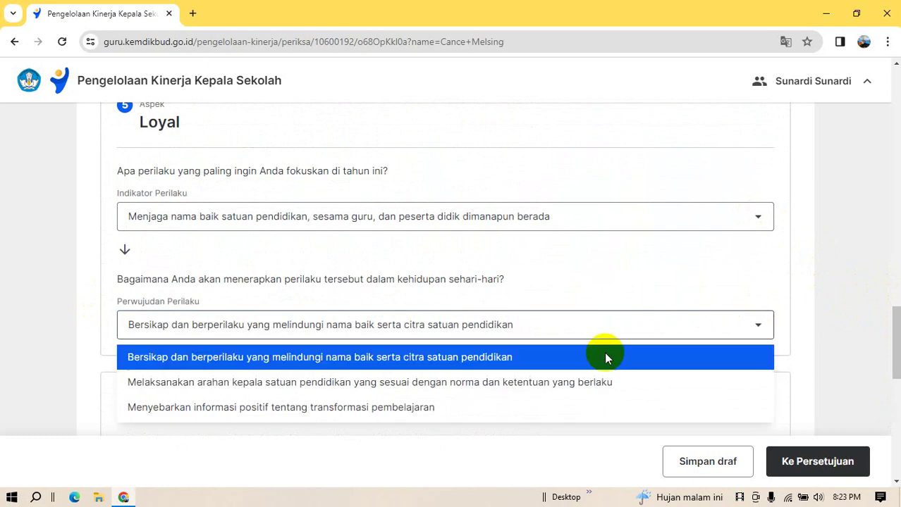
pyautogui.click(468, 357)
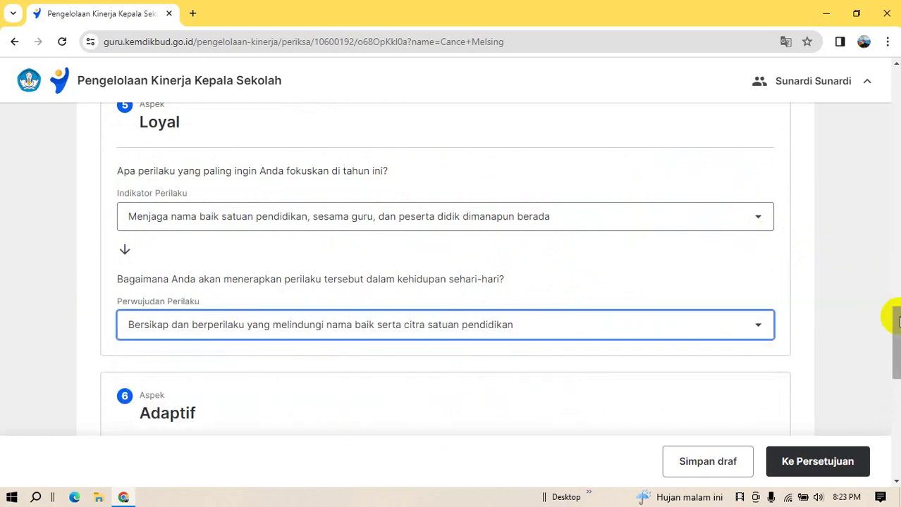
# Step: Reselect "Menyesuaikan diri secara cepat dalam menghadapi dinamika pembelajaran di kelas" as the Indikator Perilaku of the Adaptif aspect
pyautogui.moveTo(890, 316); pyautogui.dragTo(891, 358)
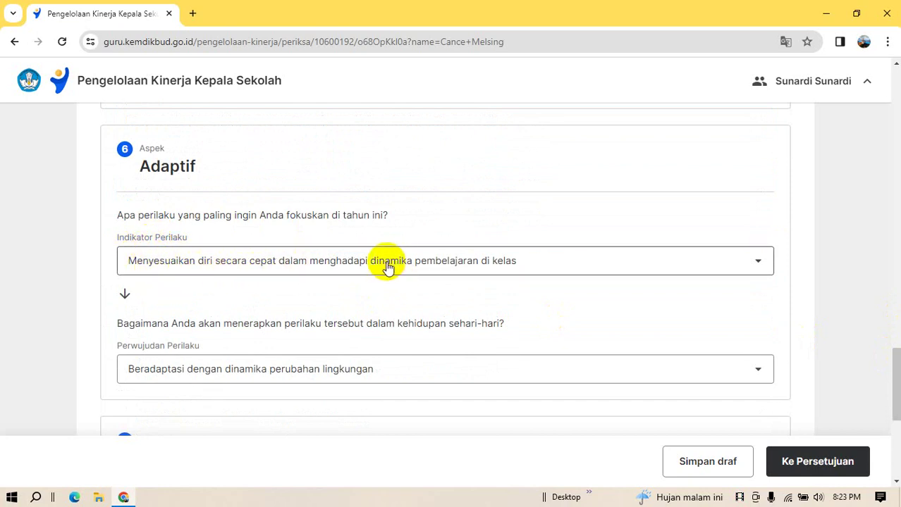
pyautogui.click(759, 262)
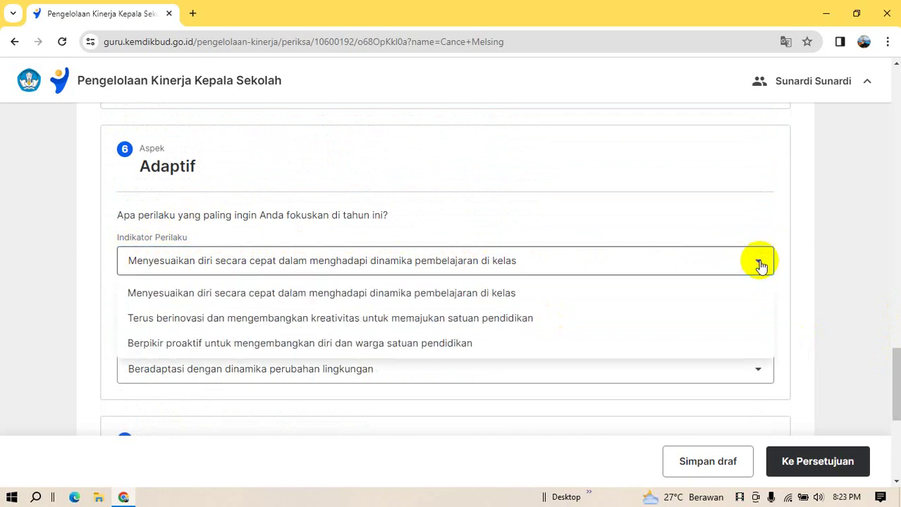
pyautogui.click(498, 305)
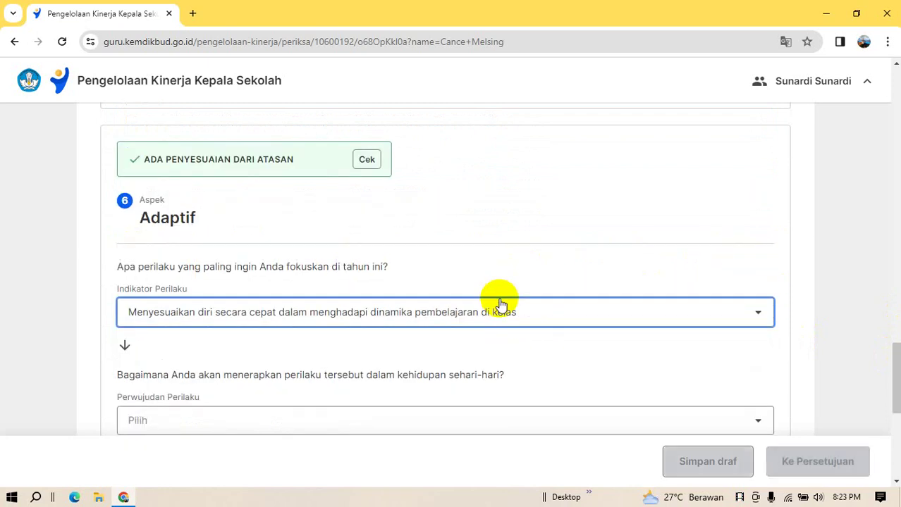
# Step: Set the Perwujudan Perilaku of the Adaptif aspect to "Menyesuaikan diri di berbagai lingkungan kerja"
pyautogui.scroll(-1, 893, 356)
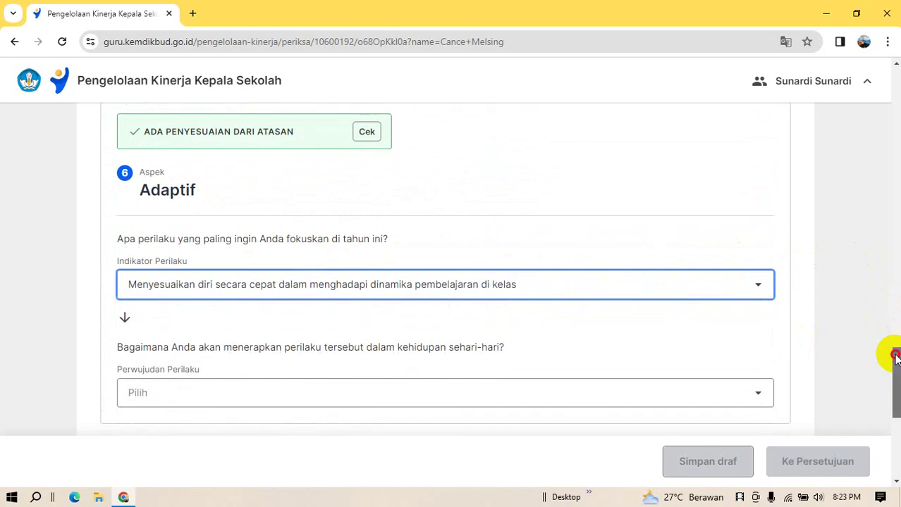
pyautogui.click(757, 399)
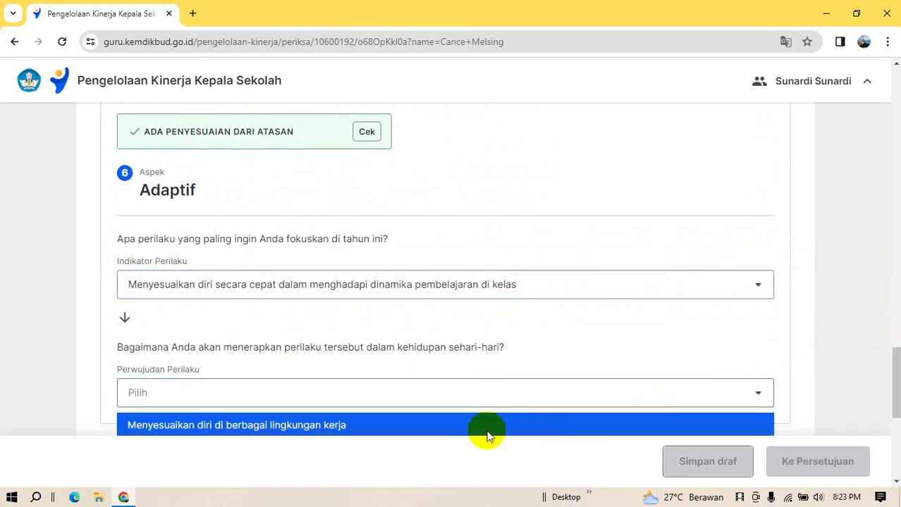
pyautogui.click(420, 426)
pyautogui.moveTo(420, 425); pyautogui.dragTo(894, 383)
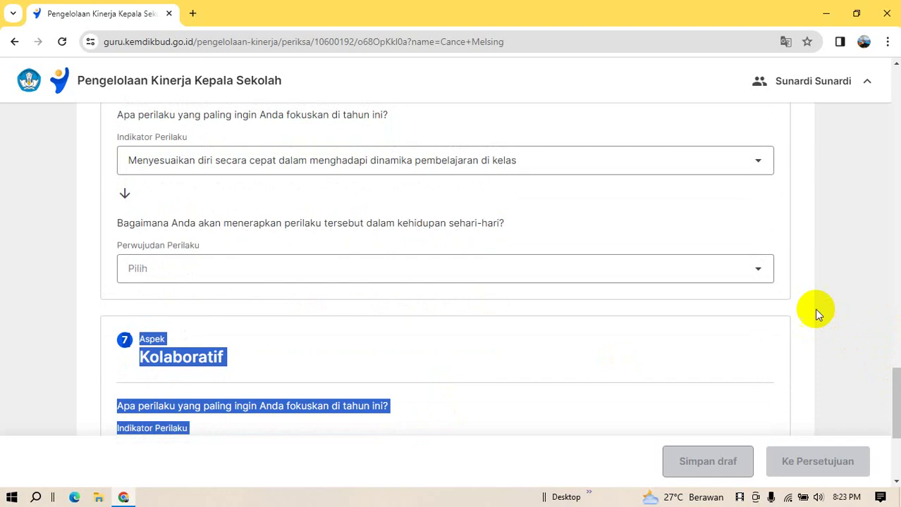
pyautogui.click(758, 268)
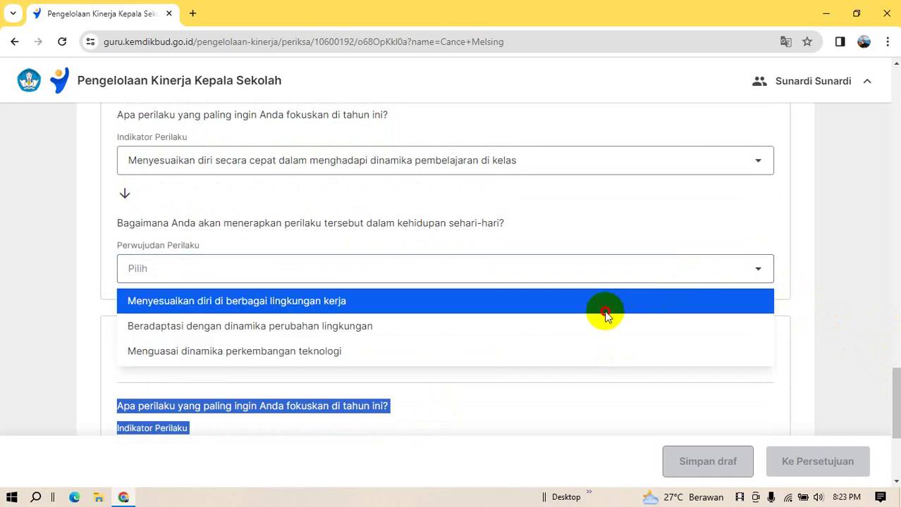
pyautogui.click(605, 313)
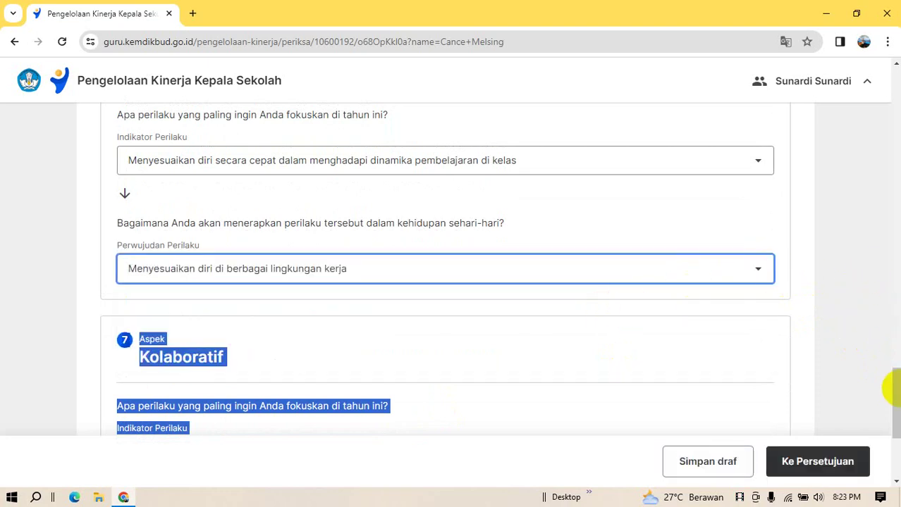
# Step: Change the Perwujudan Perilaku of the Adaptif aspect to "Beradaptasi dengan dinamika perubahan lingkungan"
pyautogui.click(900, 375)
pyautogui.moveTo(895, 383); pyautogui.dragTo(890, 366)
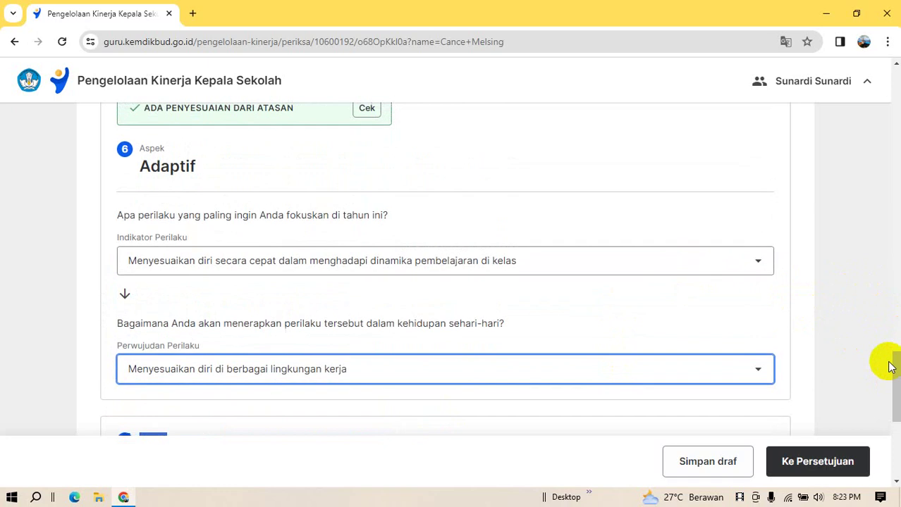
pyautogui.click(753, 373)
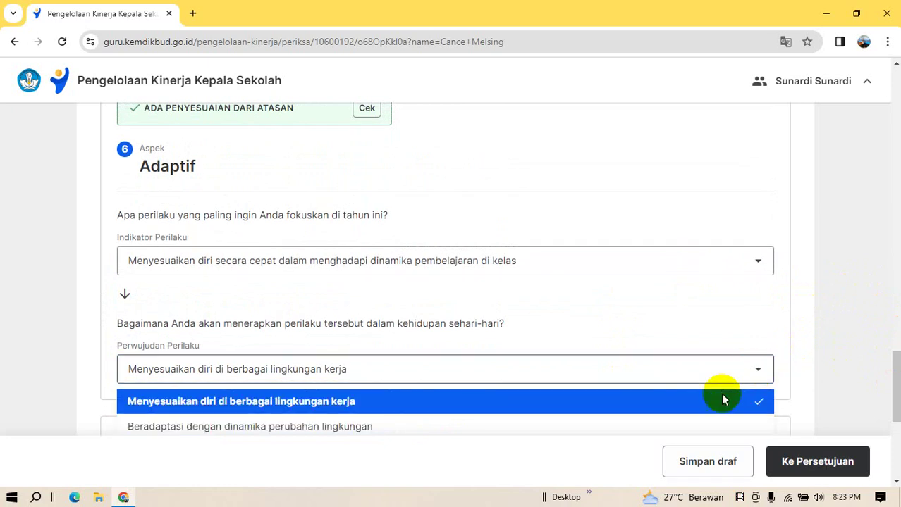
pyautogui.click(655, 427)
pyautogui.scroll(-1, 682, 416)
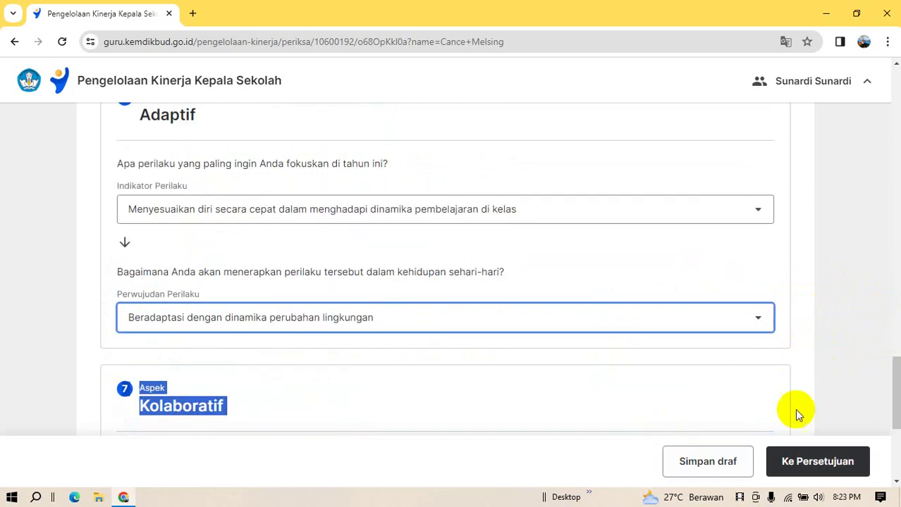
pyautogui.moveTo(884, 382); pyautogui.dragTo(827, 380)
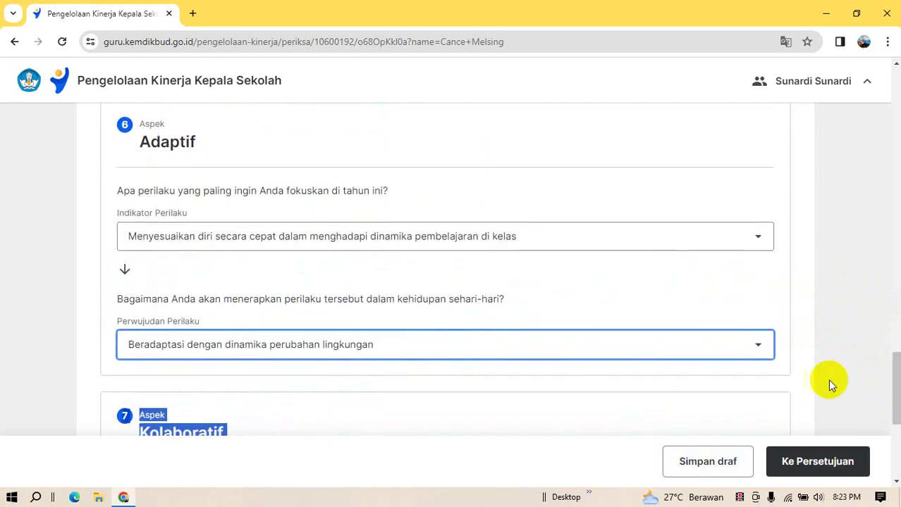
pyautogui.click(757, 347)
pyautogui.moveTo(895, 370); pyautogui.dragTo(304, 312)
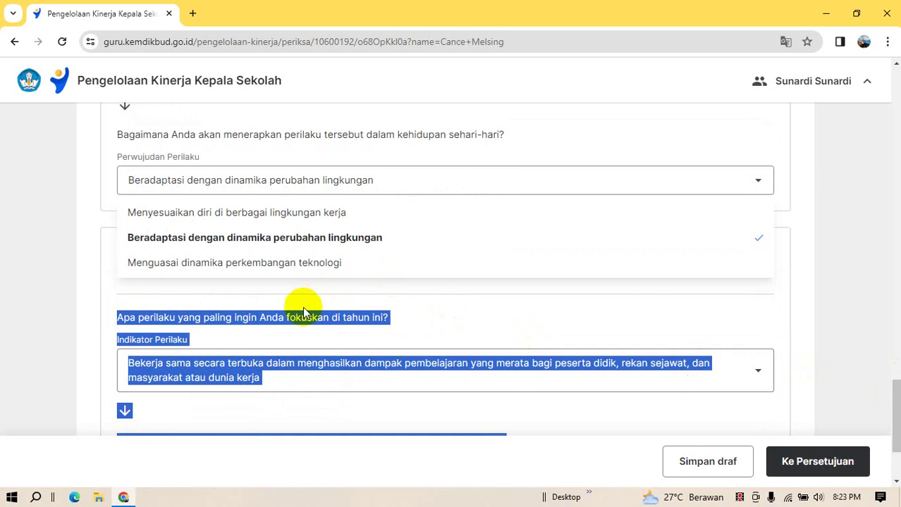
pyautogui.click(300, 240)
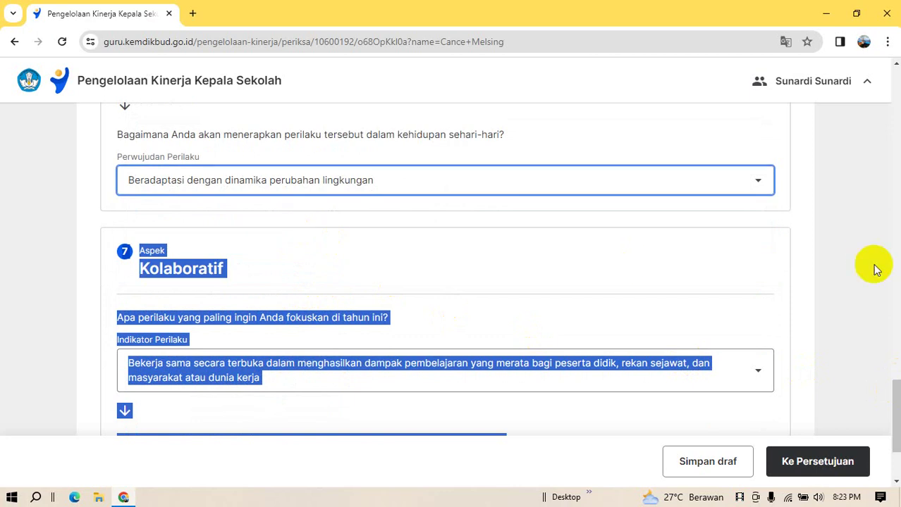
pyautogui.click(689, 275)
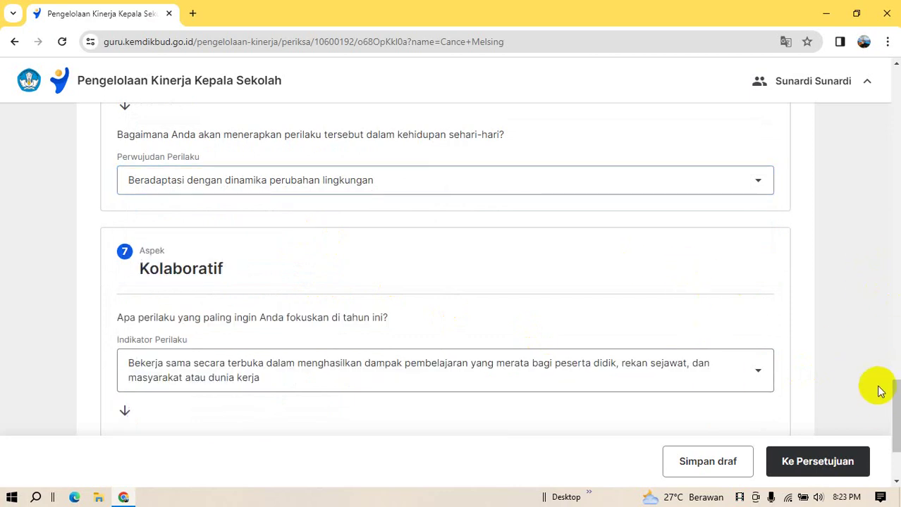
# Step: Examine the Indikator Perilaku options offered for the Kolaboratif aspect
pyautogui.moveTo(892, 380); pyautogui.dragTo(891, 406)
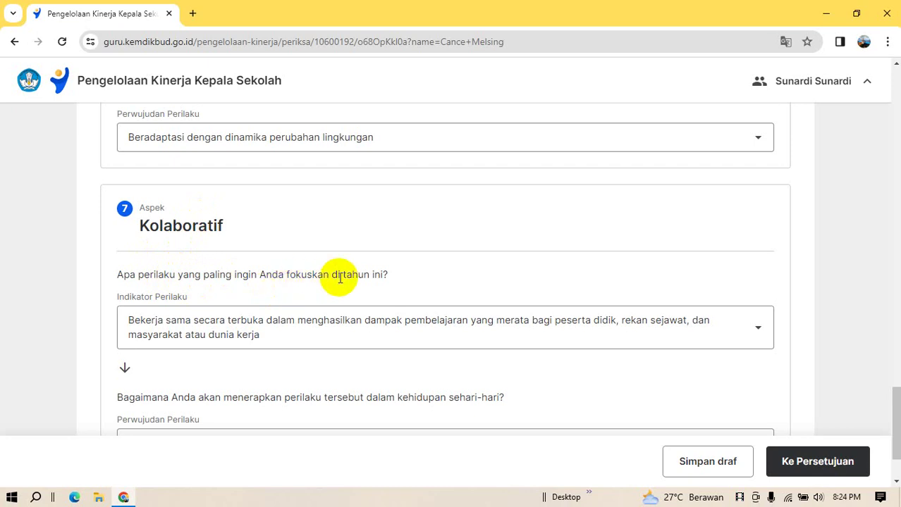
pyautogui.click(760, 332)
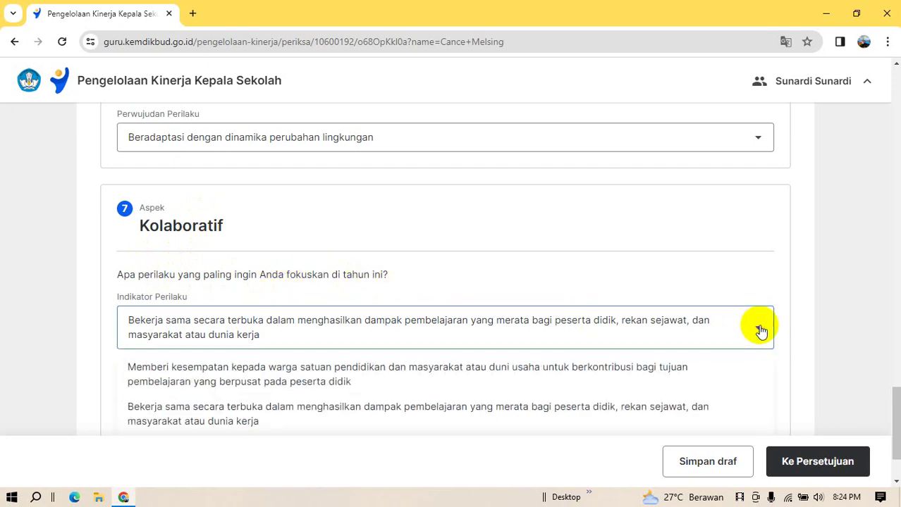
pyautogui.moveTo(897, 396); pyautogui.dragTo(896, 423)
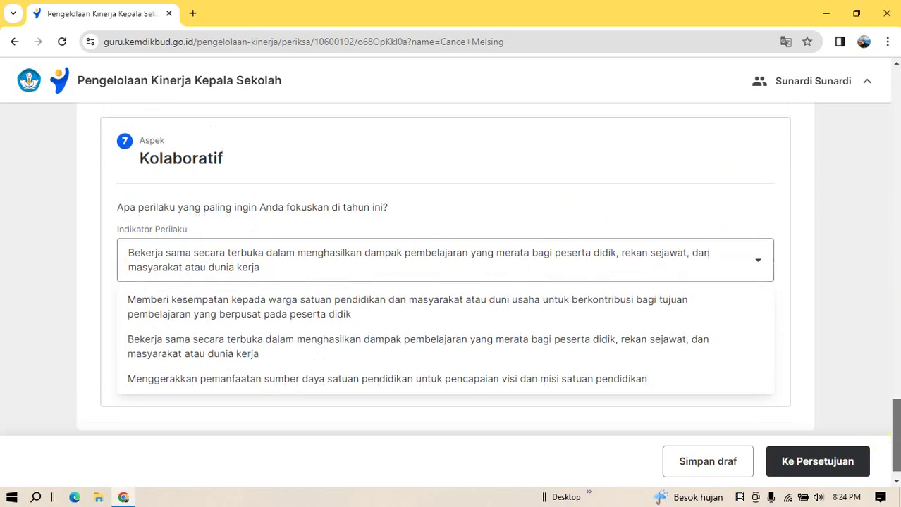
pyautogui.scroll(2, 897, 436)
pyautogui.scroll(-2, 897, 440)
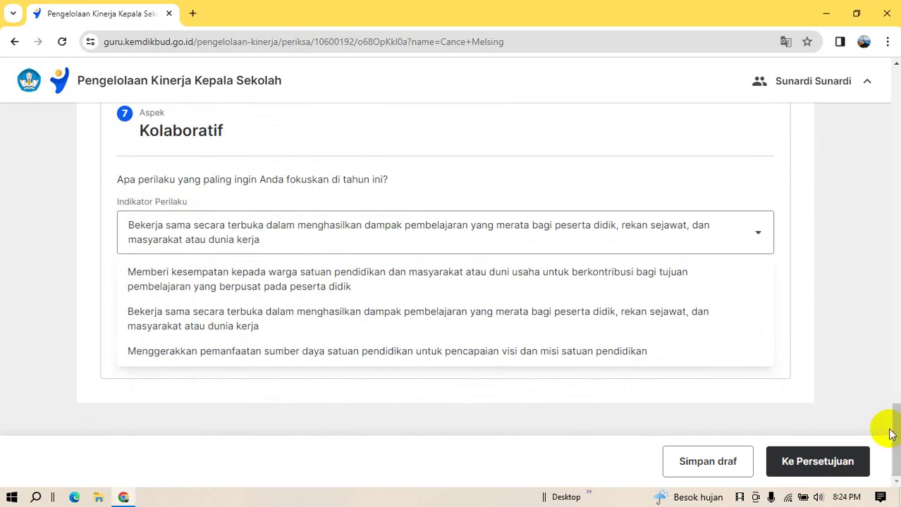
pyautogui.moveTo(897, 438)
pyautogui.mouseDown()
pyautogui.moveTo(893, 370)
pyautogui.moveTo(896, 439)
pyautogui.mouseUp()
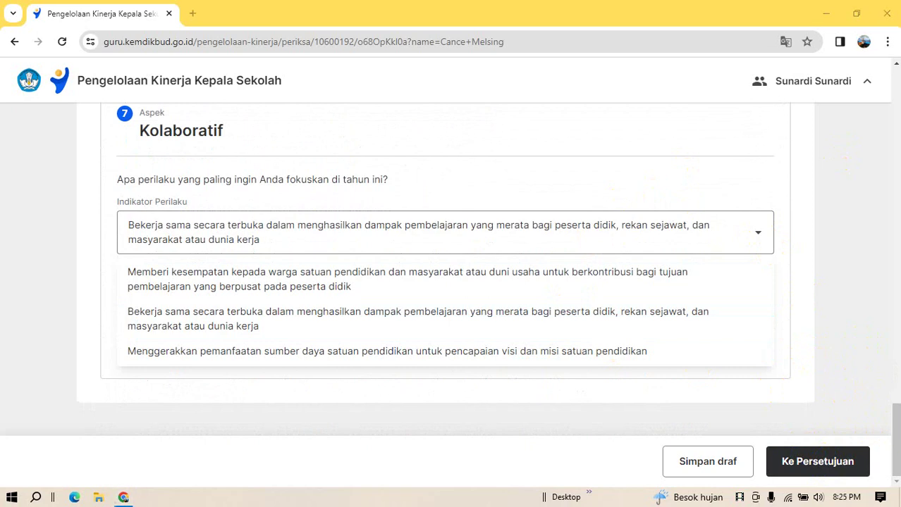
# Step: Proceed to the Persetujuan stage and view the start of the adjustment summary with its instructions
pyautogui.click(804, 460)
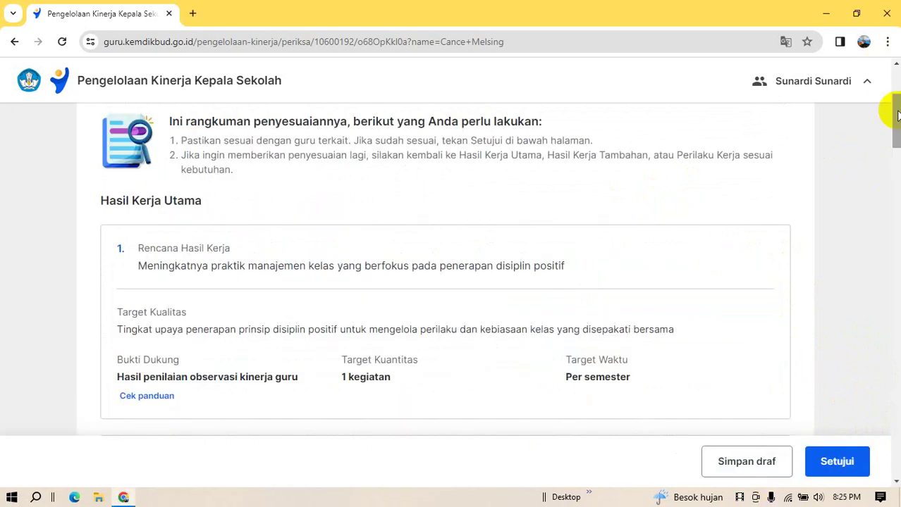
pyautogui.moveTo(896, 119); pyautogui.dragTo(895, 72)
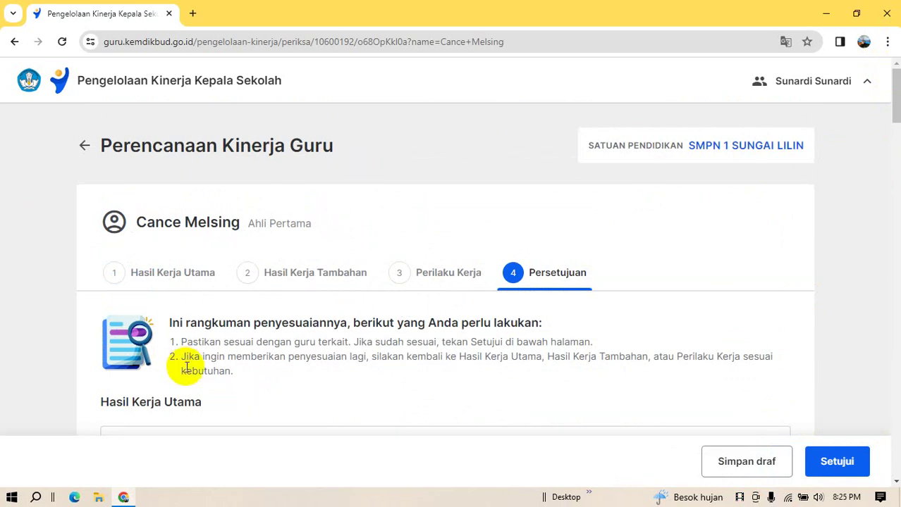
# Step: Review each Rencana Hasil Kerja under Hasil Kerja Utama, checking its quality target, supporting evidence, quantity, time and points
pyautogui.moveTo(897, 97); pyautogui.dragTo(895, 145)
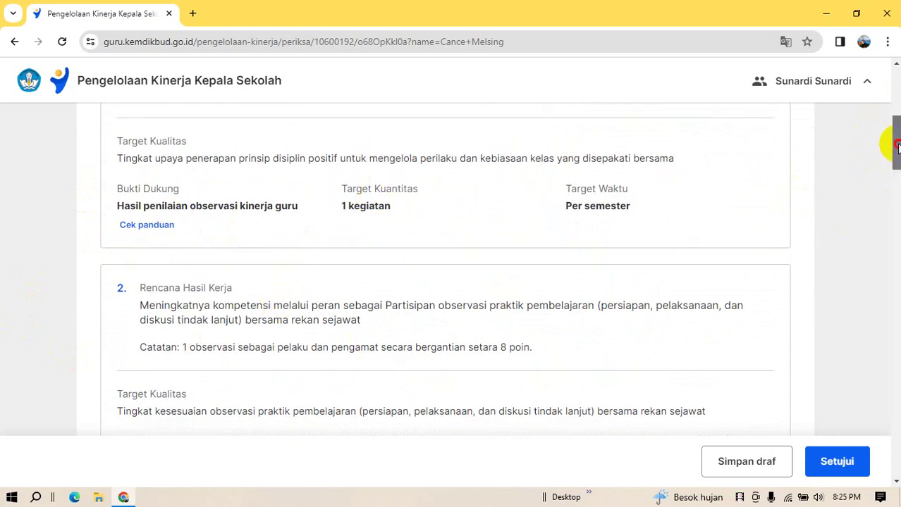
pyautogui.moveTo(896, 146); pyautogui.dragTo(897, 169)
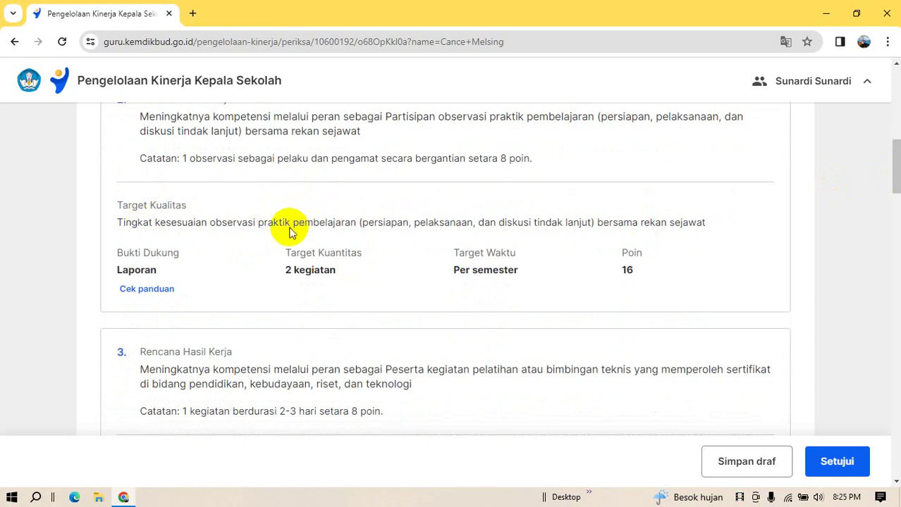
pyautogui.moveTo(895, 181)
pyautogui.mouseDown()
pyautogui.moveTo(887, 171)
pyautogui.moveTo(894, 186)
pyautogui.mouseUp()
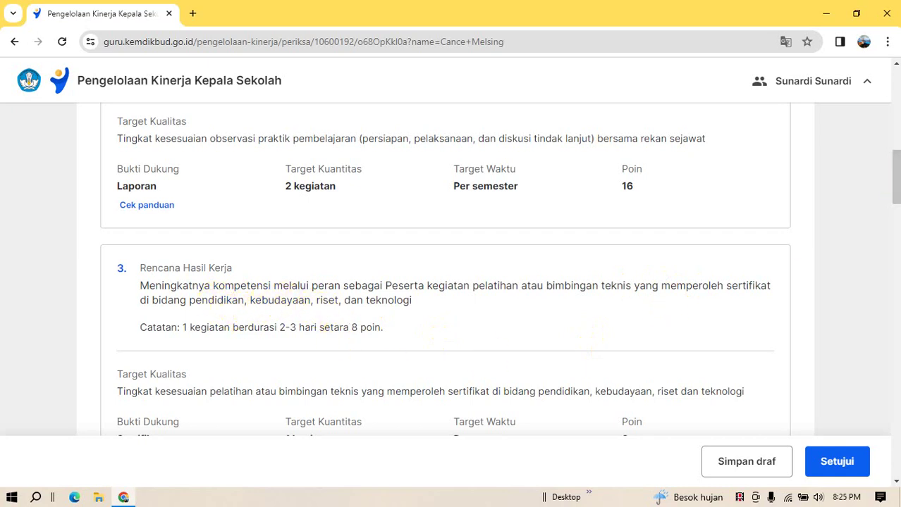
pyautogui.scroll(-3, 898, 181)
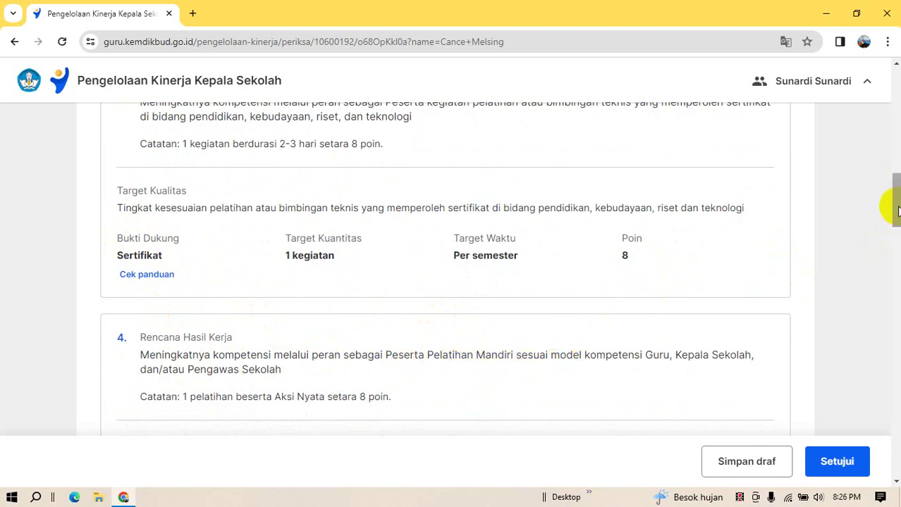
pyautogui.moveTo(897, 211); pyautogui.dragTo(898, 231)
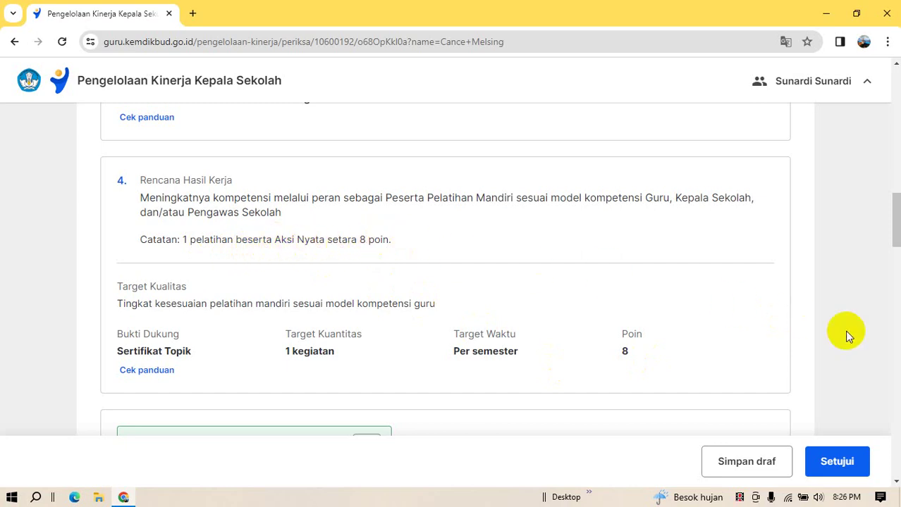
pyautogui.scroll(-3, 895, 221)
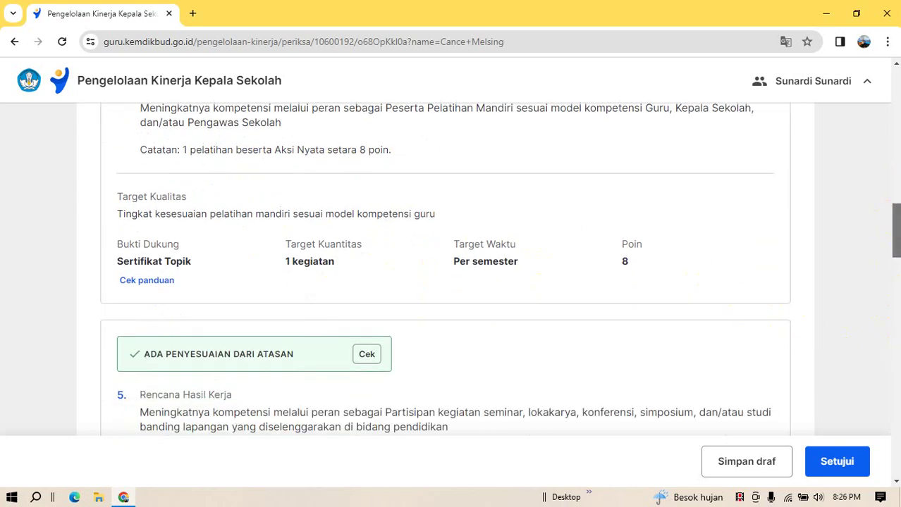
pyautogui.scroll(-4, 894, 268)
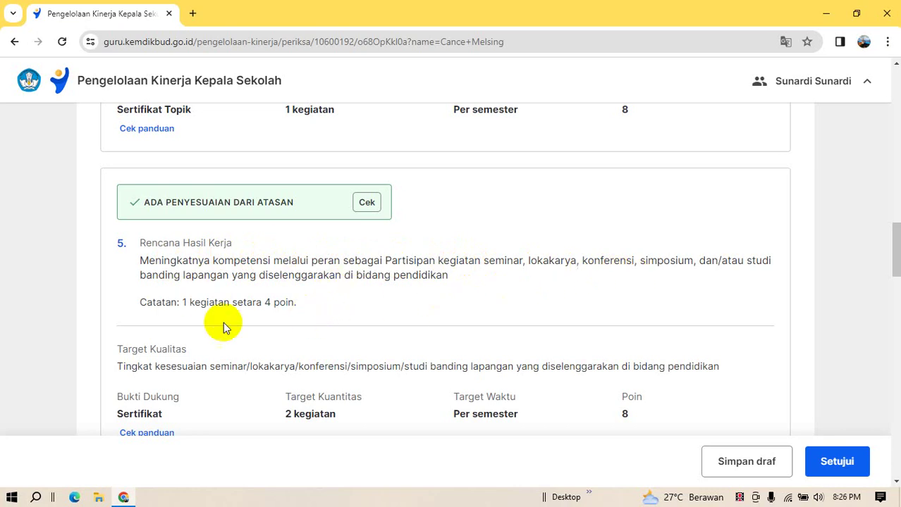
pyautogui.moveTo(895, 259); pyautogui.dragTo(896, 268)
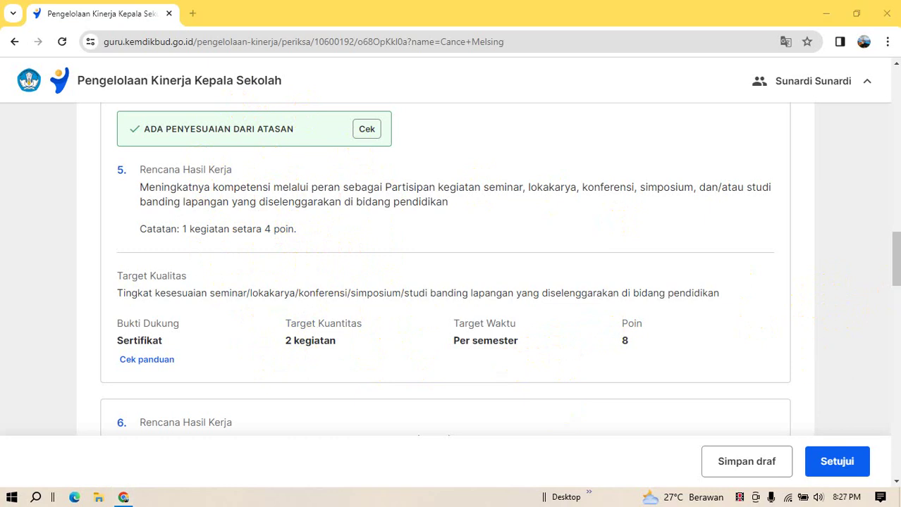
pyautogui.moveTo(896, 264); pyautogui.dragTo(896, 284)
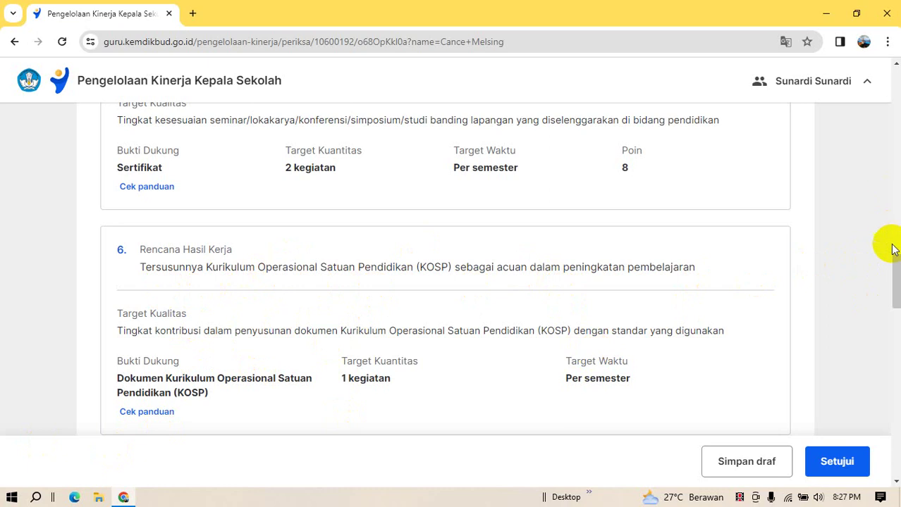
pyautogui.moveTo(896, 276); pyautogui.dragTo(896, 319)
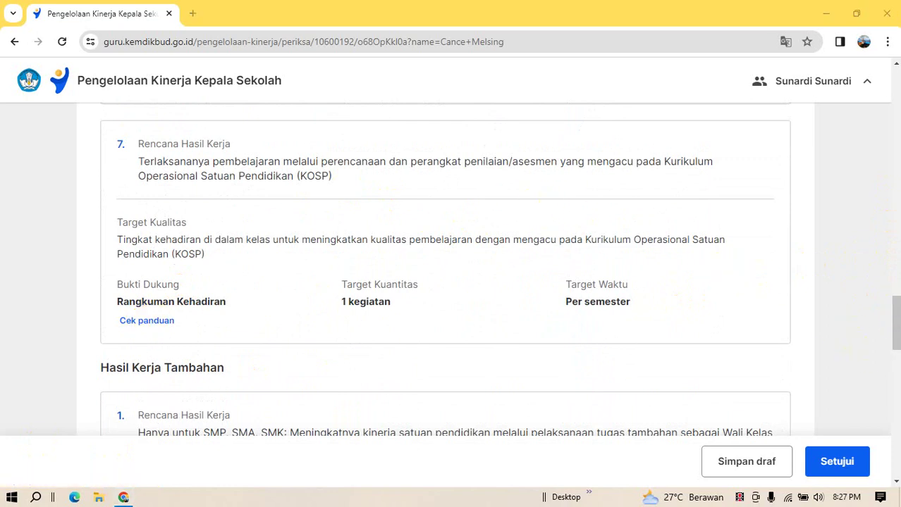
# Step: Review the Hasil Kerja Tambahan plans and the Perilaku Kerja table in the rest of the adjustment summary
pyautogui.scroll(-3, 895, 322)
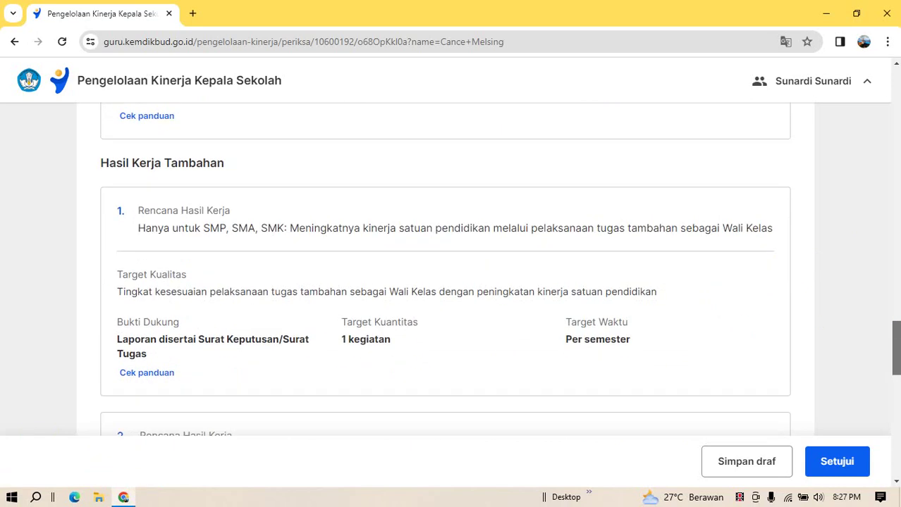
pyautogui.scroll(-1, 451, 272)
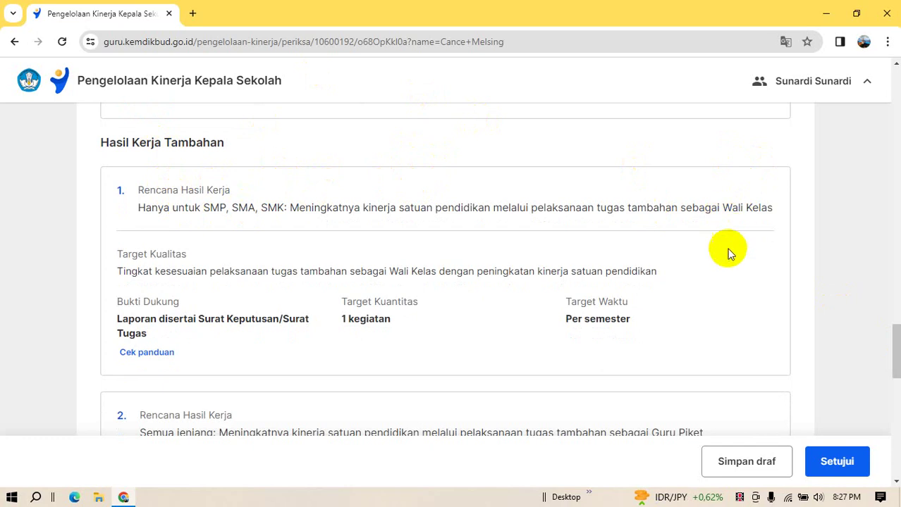
pyautogui.moveTo(895, 349); pyautogui.dragTo(895, 356)
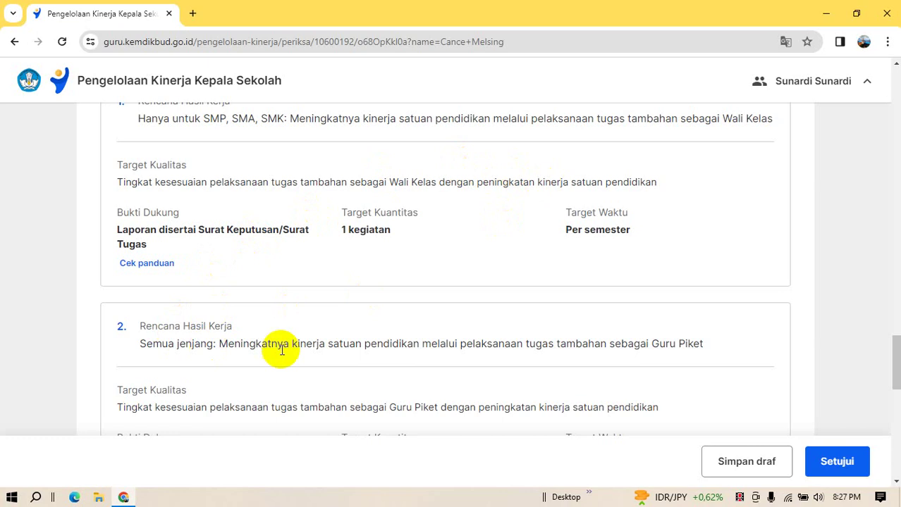
pyautogui.scroll(-2, 539, 352)
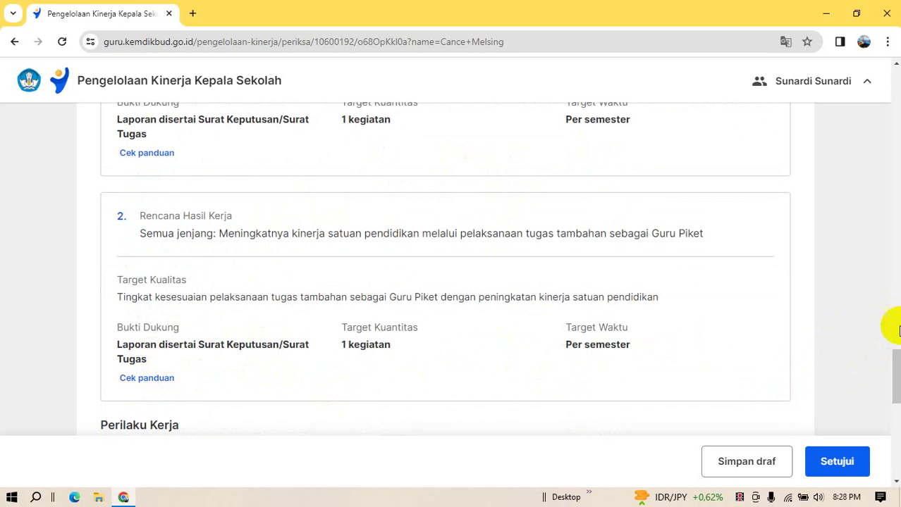
pyautogui.moveTo(895, 366); pyautogui.dragTo(892, 397)
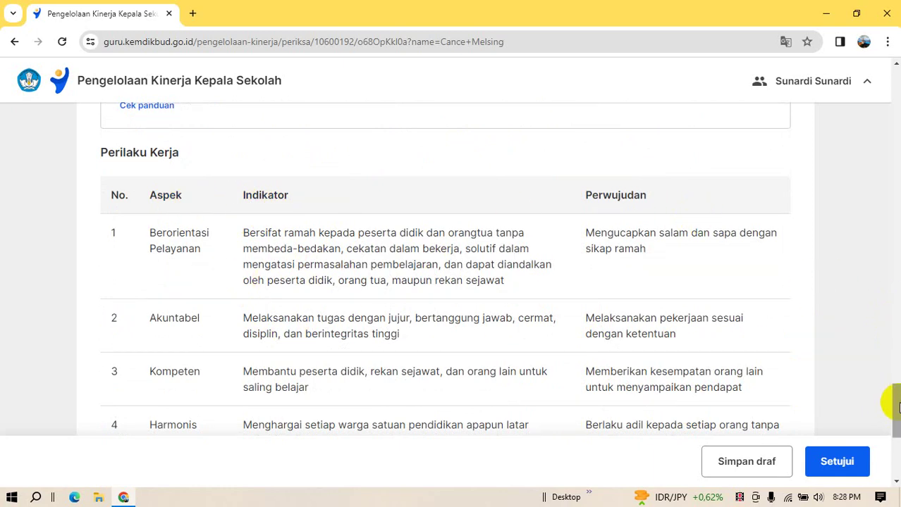
pyautogui.scroll(-3, 896, 406)
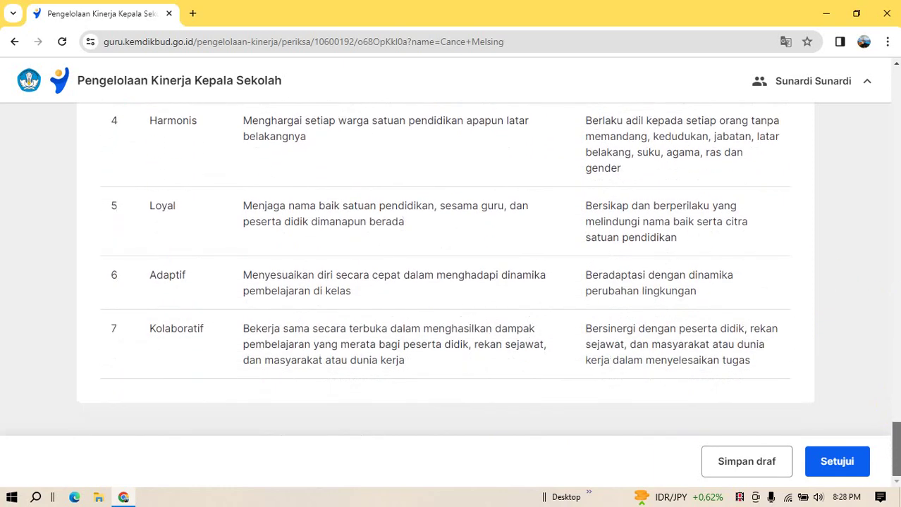
pyautogui.moveTo(897, 443)
pyautogui.mouseDown()
pyautogui.moveTo(897, 384)
pyautogui.moveTo(896, 443)
pyautogui.mouseUp()
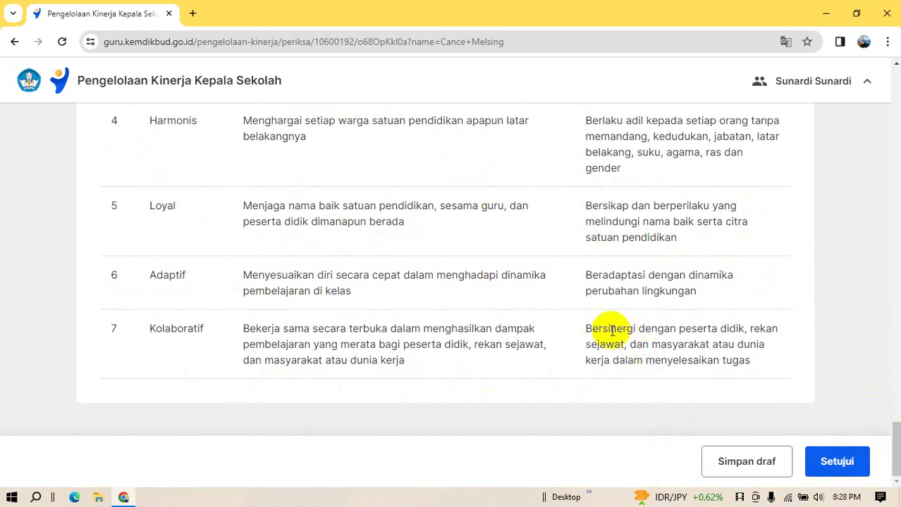
# Step: Save the teacher's performance plan as a draft and check the approval statuses in Daftar guru
pyautogui.click(735, 463)
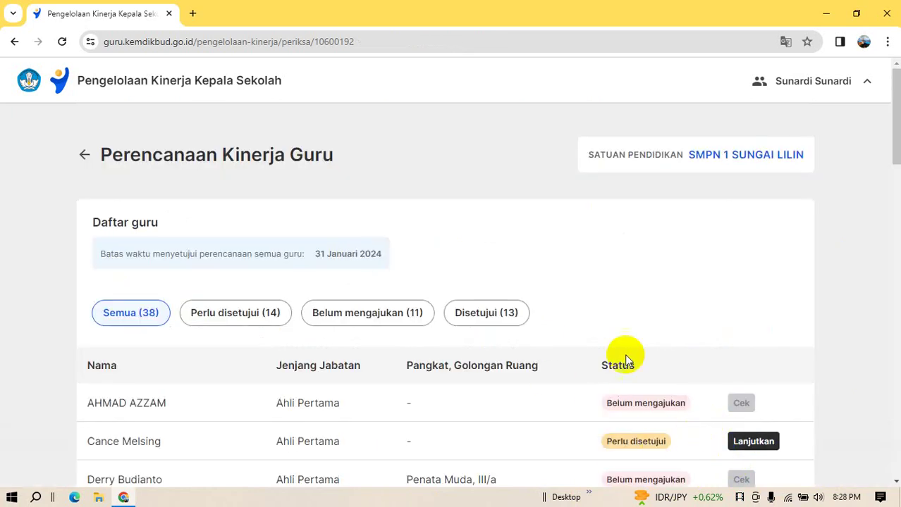
pyautogui.scroll(-1, 891, 91)
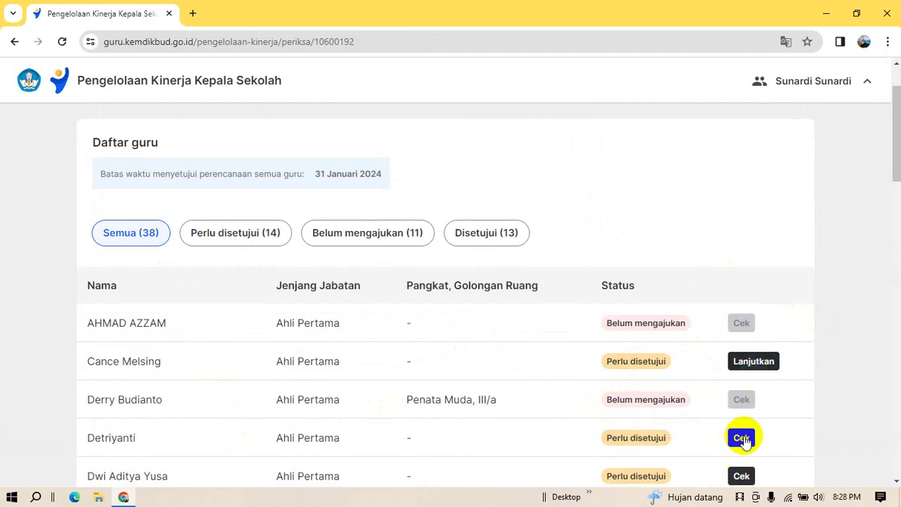
pyautogui.scroll(-1, 891, 162)
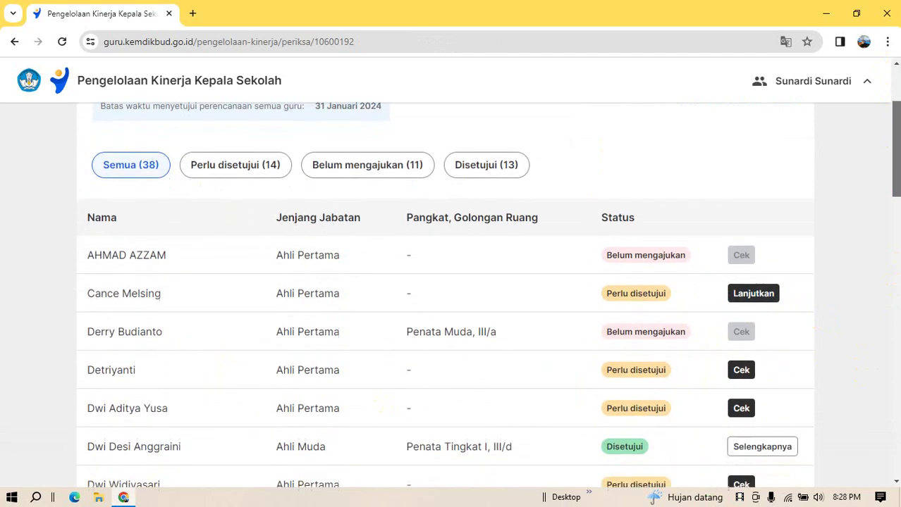
pyautogui.scroll(-1, 891, 162)
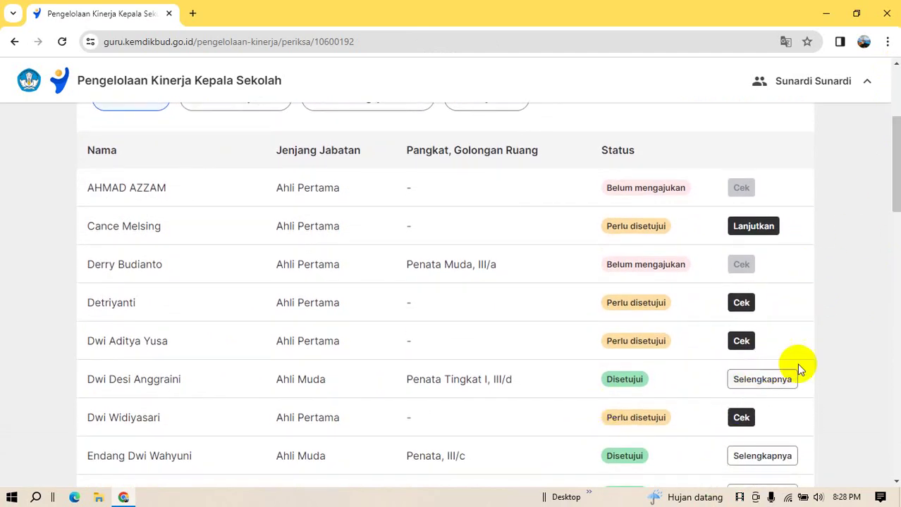
# Step: Reopen the teacher's drafted plan and proceed through Hasil Kerja Utama, Hasil Kerja Tambahan and Perilaku Kerja to Persetujuan
pyautogui.click(750, 230)
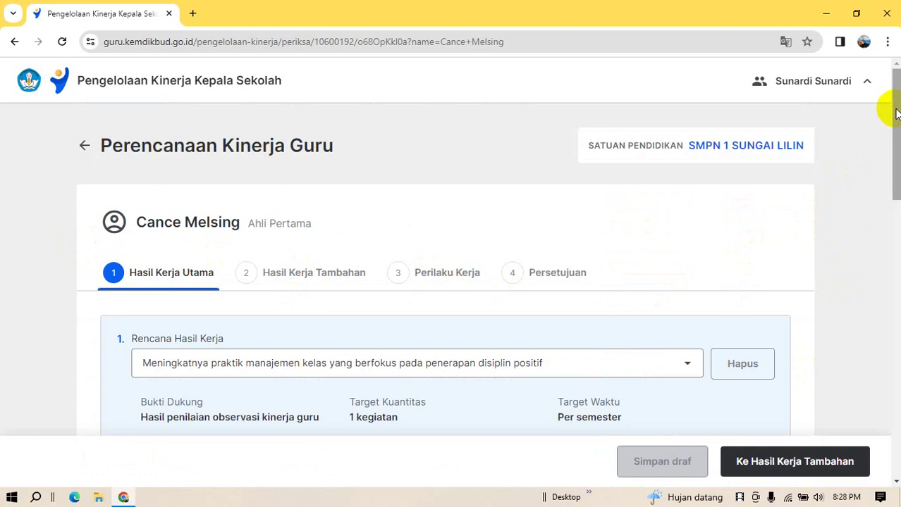
pyautogui.moveTo(895, 112)
pyautogui.mouseDown()
pyautogui.moveTo(881, 317)
pyautogui.moveTo(887, 382)
pyautogui.moveTo(897, 360)
pyautogui.moveTo(896, 95)
pyautogui.mouseUp()
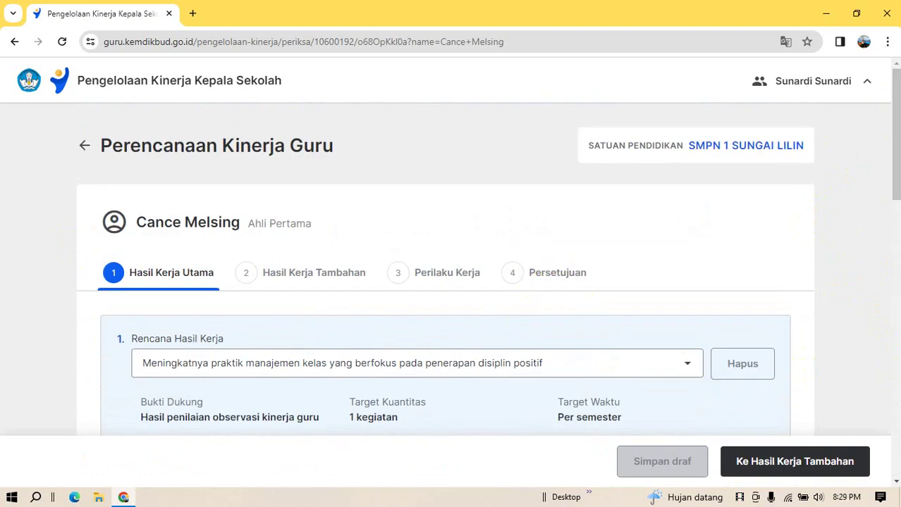
pyautogui.moveTo(891, 144); pyautogui.dragTo(886, 394)
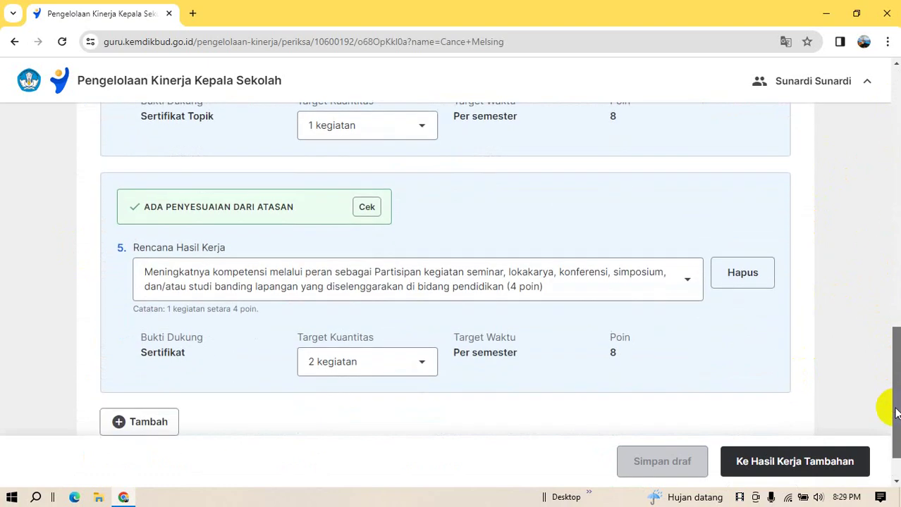
pyautogui.click(801, 465)
pyautogui.click(801, 471)
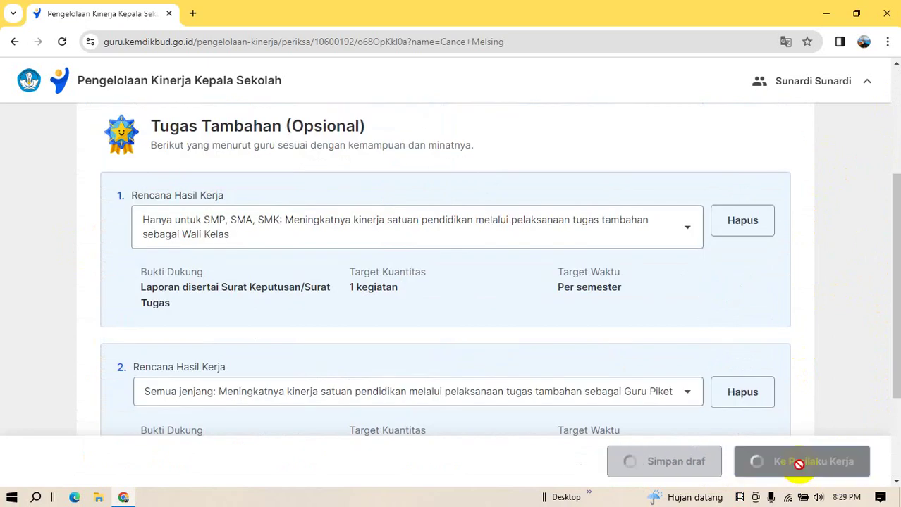
pyautogui.click(801, 471)
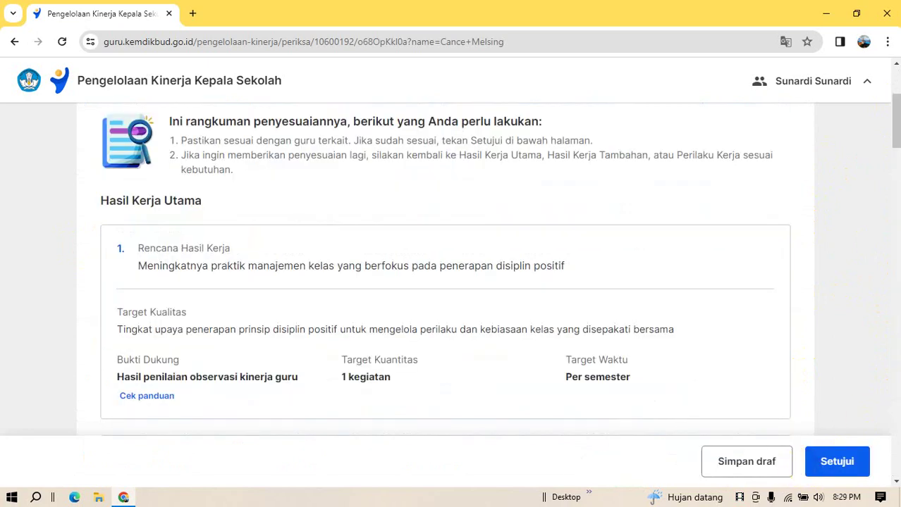
# Step: Recheck the adjustment summary, including the adjusted fifth Rencana Hasil Kerja, and approve the teacher's Perencanaan Kinerja
pyautogui.moveTo(895, 125); pyautogui.dragTo(897, 103)
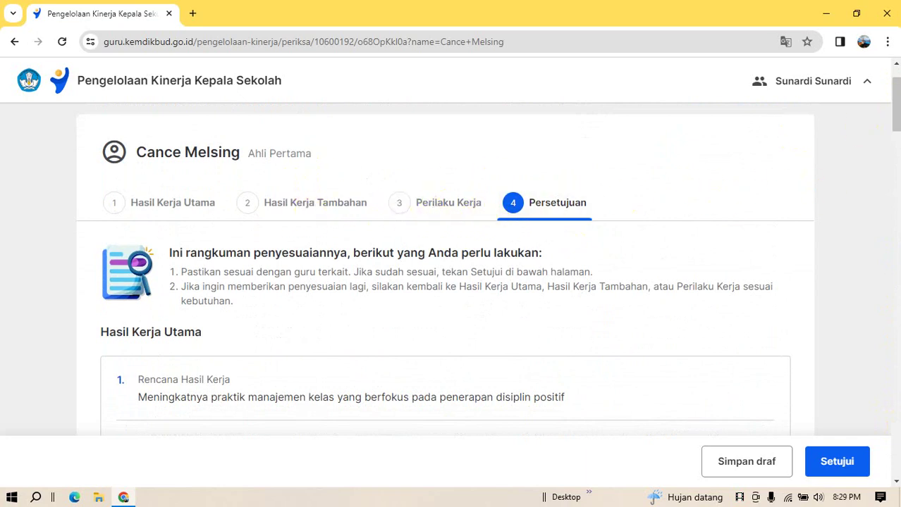
pyautogui.moveTo(895, 107); pyautogui.dragTo(831, 459)
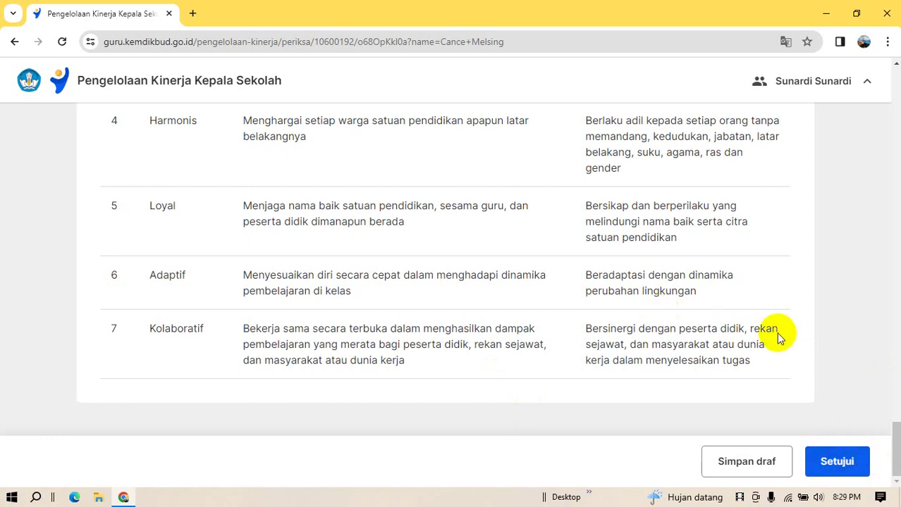
pyautogui.moveTo(893, 439); pyautogui.dragTo(893, 373)
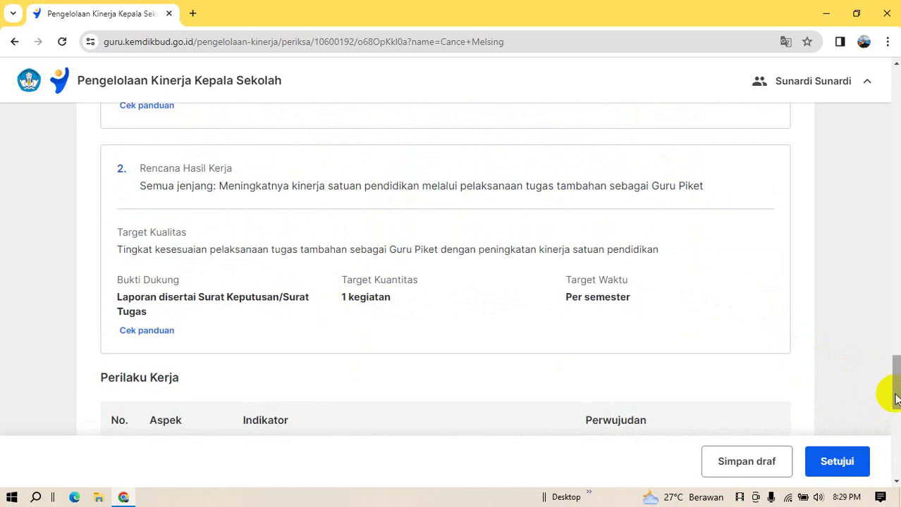
pyautogui.moveTo(896, 392); pyautogui.dragTo(896, 243)
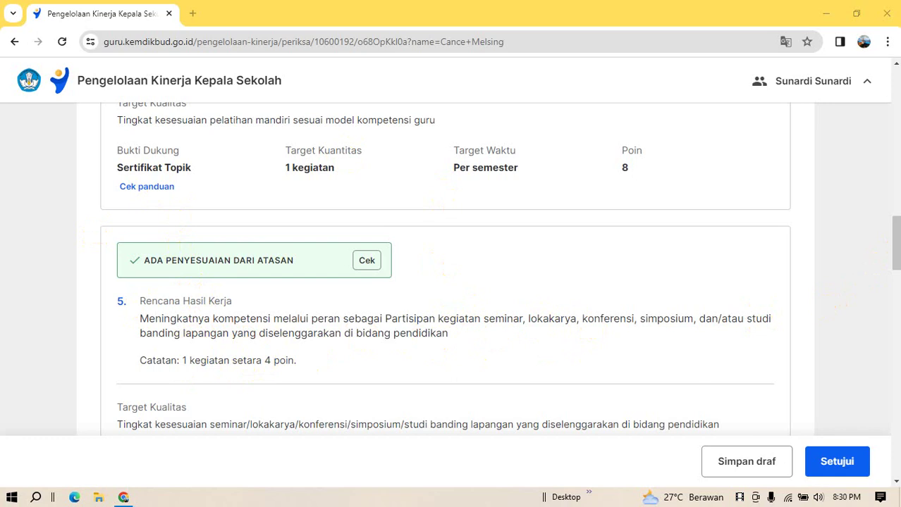
pyautogui.moveTo(892, 242); pyautogui.dragTo(894, 256)
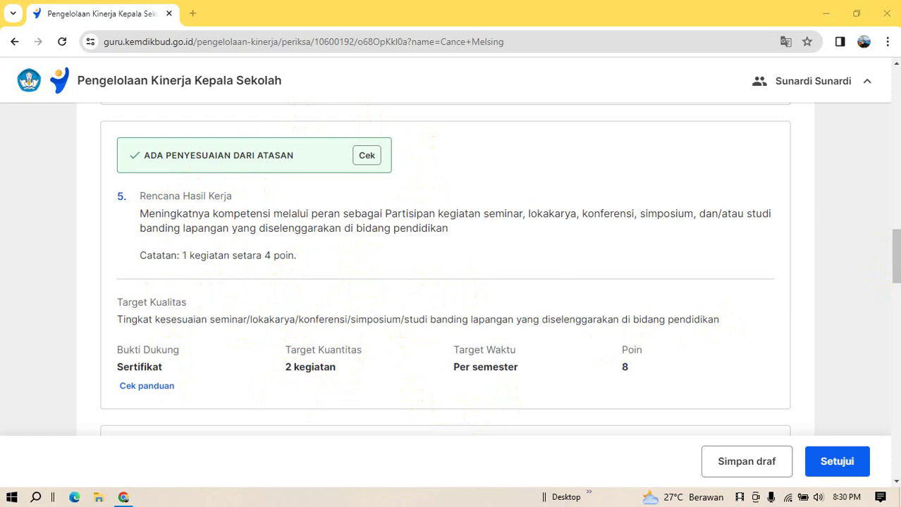
pyautogui.moveTo(896, 241); pyautogui.dragTo(896, 245)
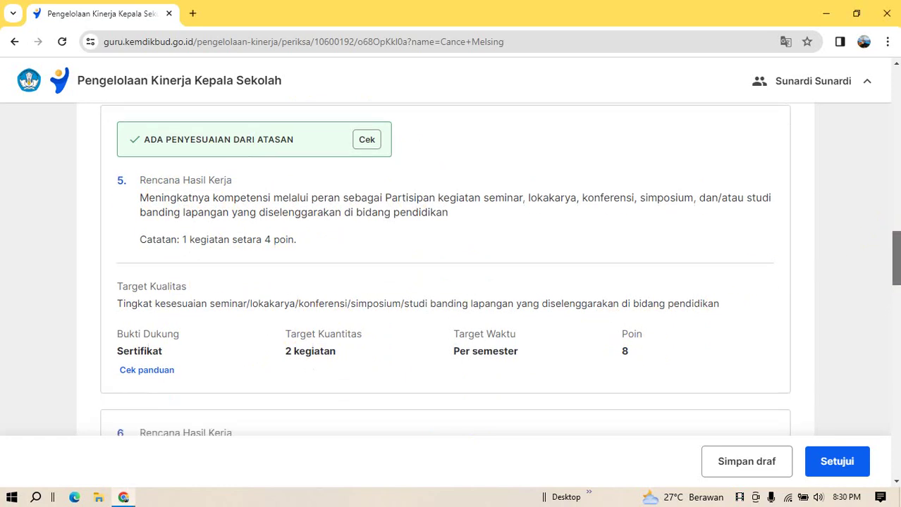
pyautogui.click(835, 464)
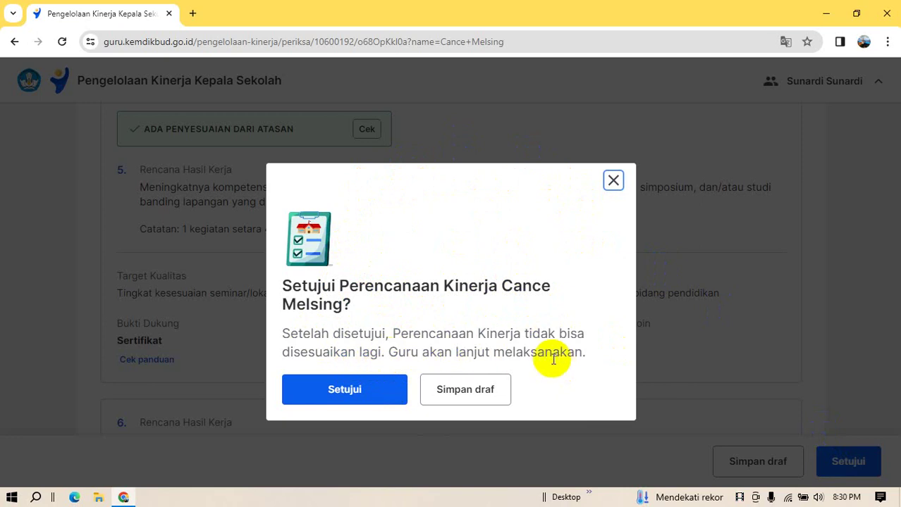
pyautogui.click(341, 397)
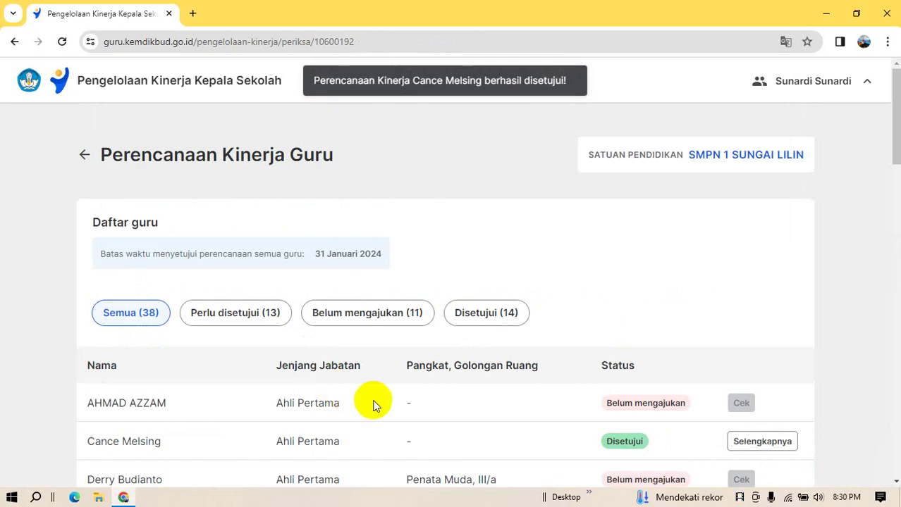
# Step: Examine the Daftar guru for each teacher's approval status, the status filters and the approval deadline
pyautogui.moveTo(896, 113); pyautogui.dragTo(897, 141)
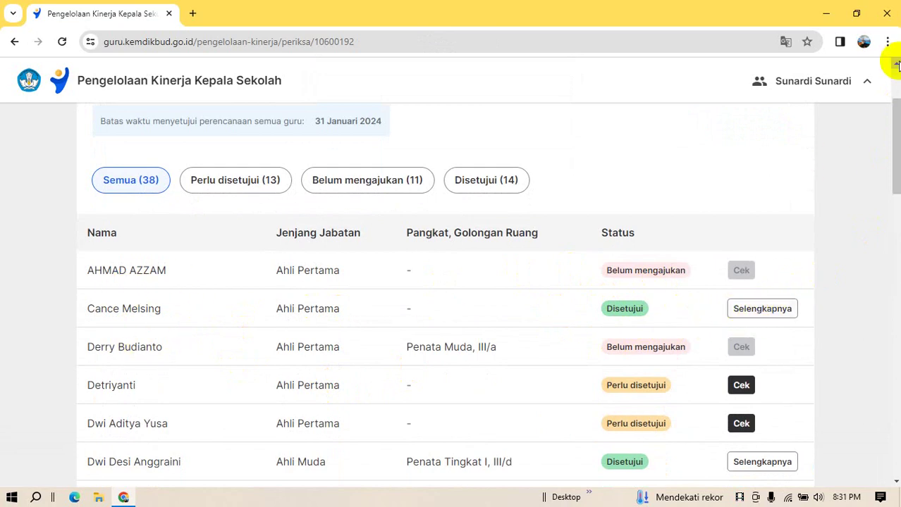
pyautogui.moveTo(893, 127)
pyautogui.mouseDown()
pyautogui.moveTo(894, 85)
pyautogui.moveTo(892, 121)
pyautogui.mouseUp()
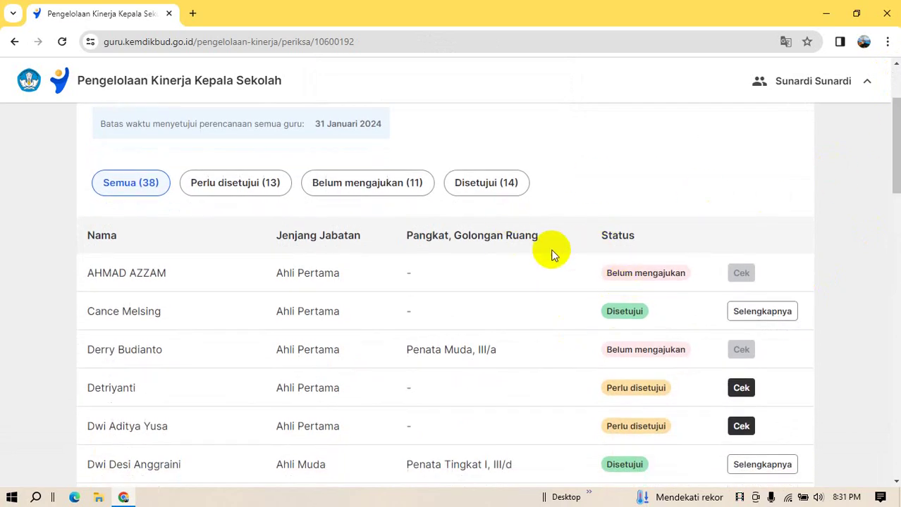
pyautogui.moveTo(892, 121); pyautogui.dragTo(894, 98)
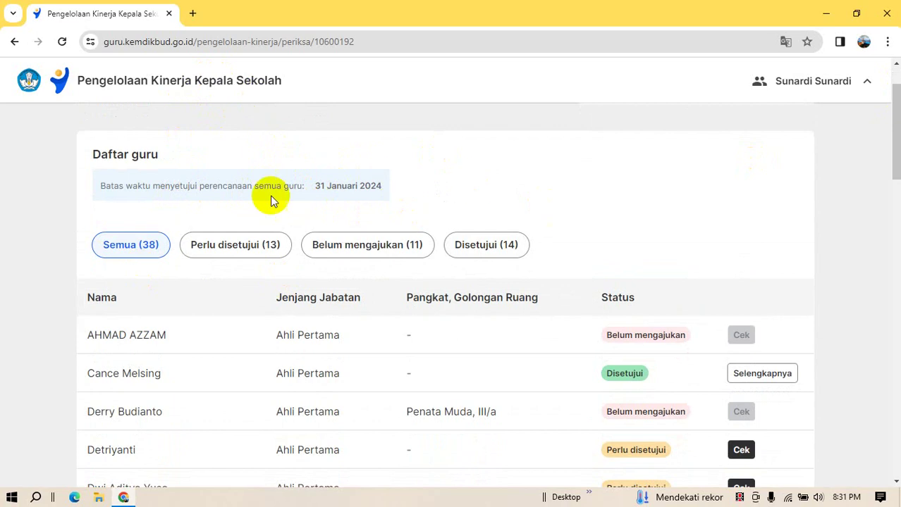
pyautogui.moveTo(897, 151); pyautogui.dragTo(893, 71)
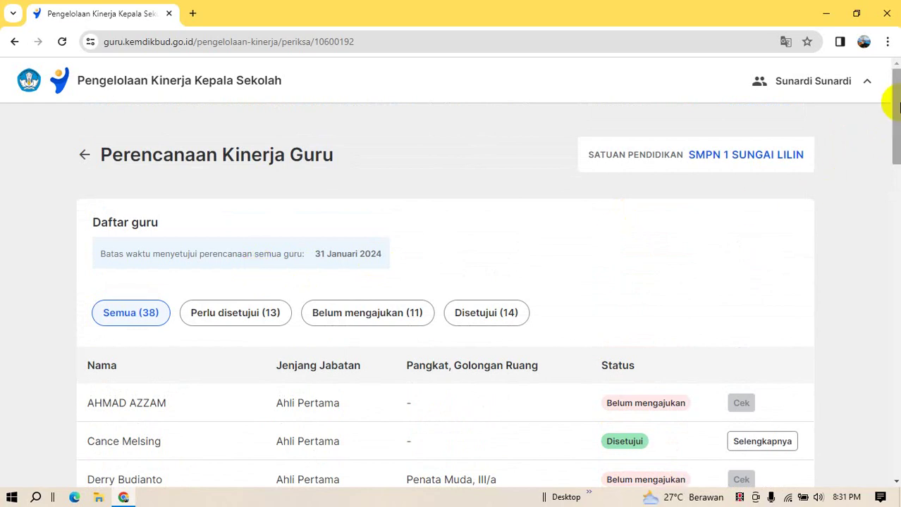
pyautogui.moveTo(894, 101)
pyautogui.mouseDown()
pyautogui.moveTo(895, 119)
pyautogui.moveTo(895, 99)
pyautogui.mouseUp()
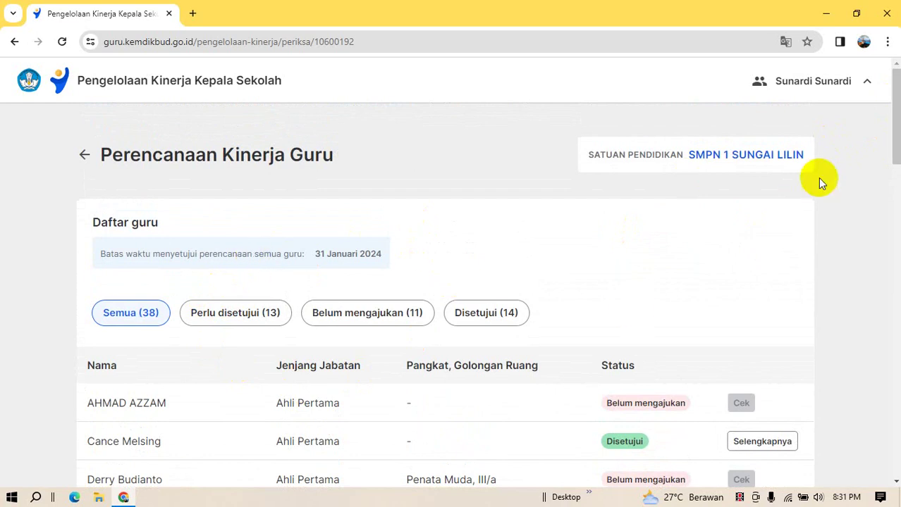
pyautogui.moveTo(893, 109)
pyautogui.mouseDown()
pyautogui.moveTo(891, 276)
pyautogui.moveTo(893, 127)
pyautogui.mouseUp()
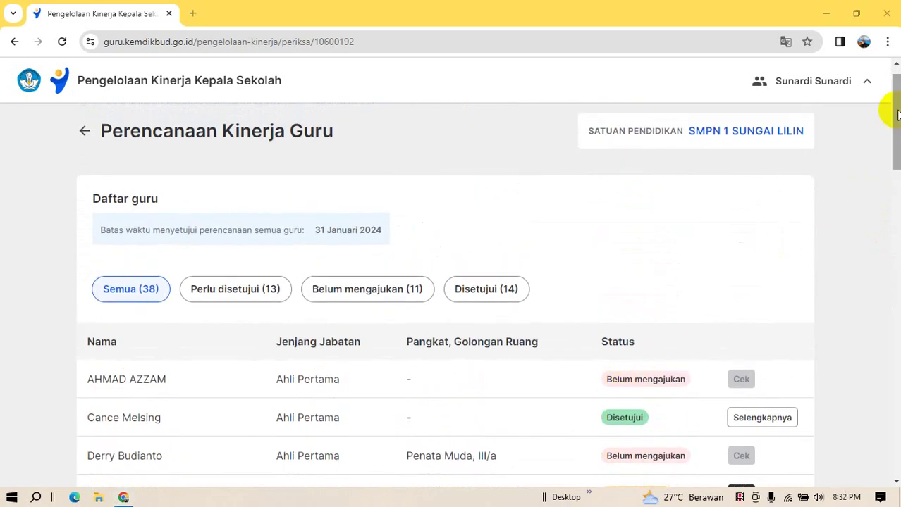
pyautogui.moveTo(894, 143); pyautogui.dragTo(894, 171)
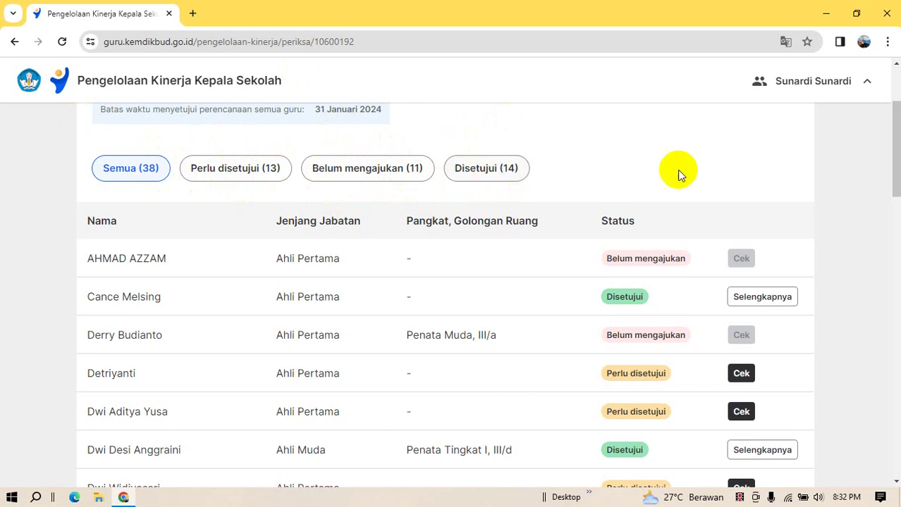
# Step: Minimize the browser window to return to the desktop
pyautogui.scroll(1, 891, 121)
pyautogui.moveTo(891, 121); pyautogui.dragTo(874, 96)
pyautogui.click(826, 13)
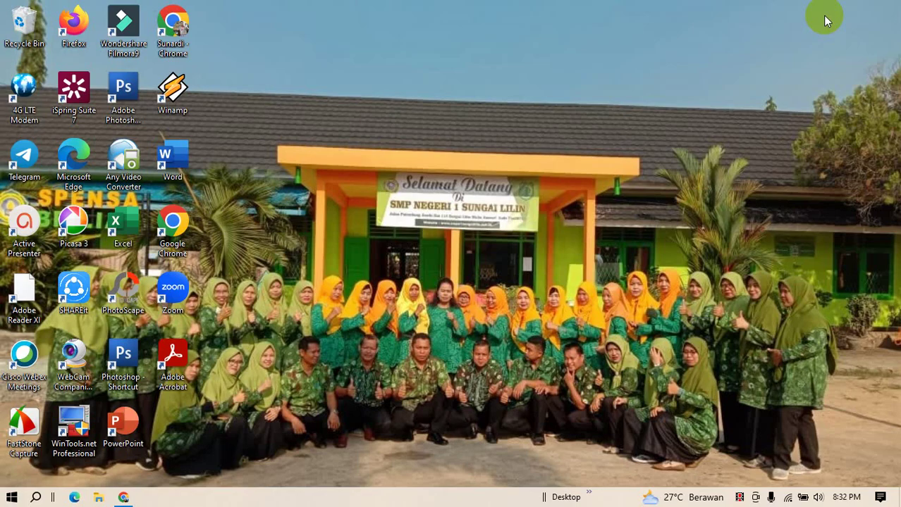